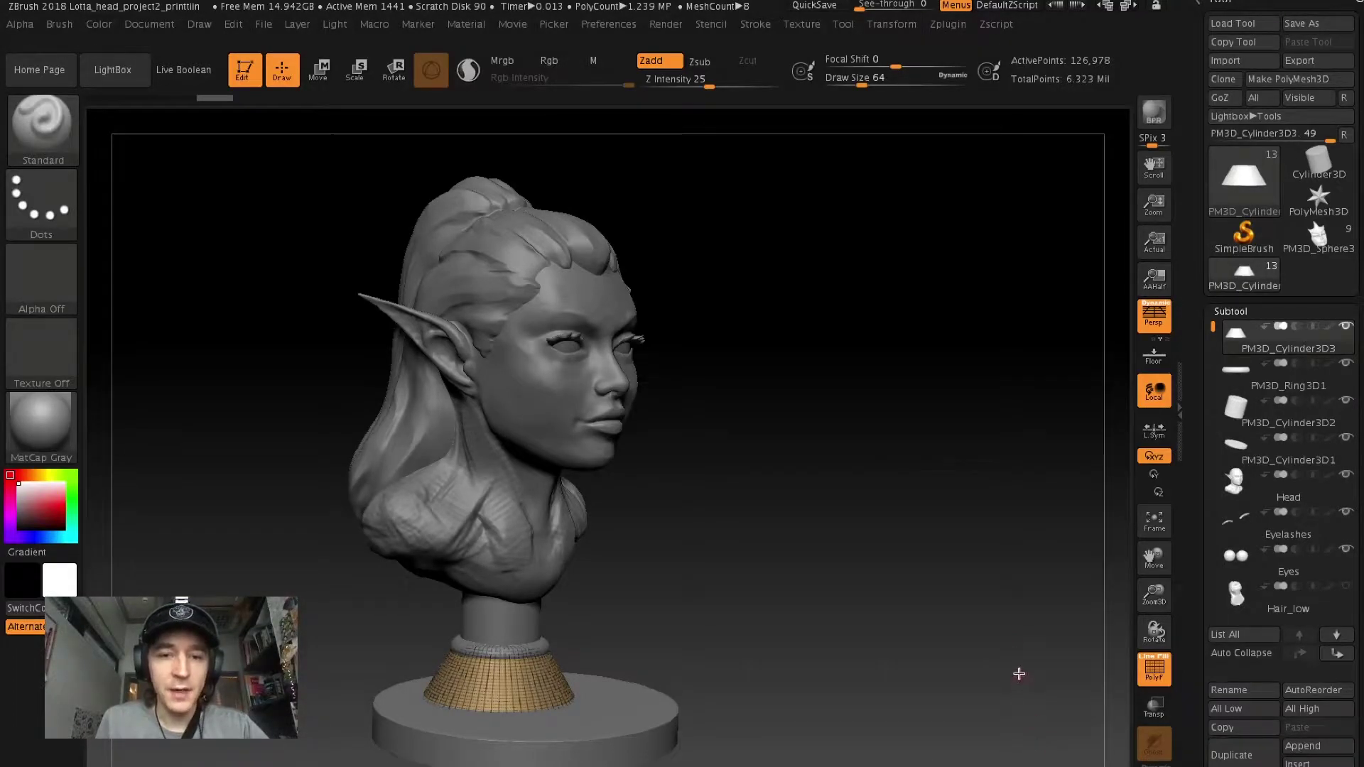
Re-save the elf bust project as Lotta_head_project2_printtiin.ZPR, replacing the existing file
drag(1016, 644, 978, 676)
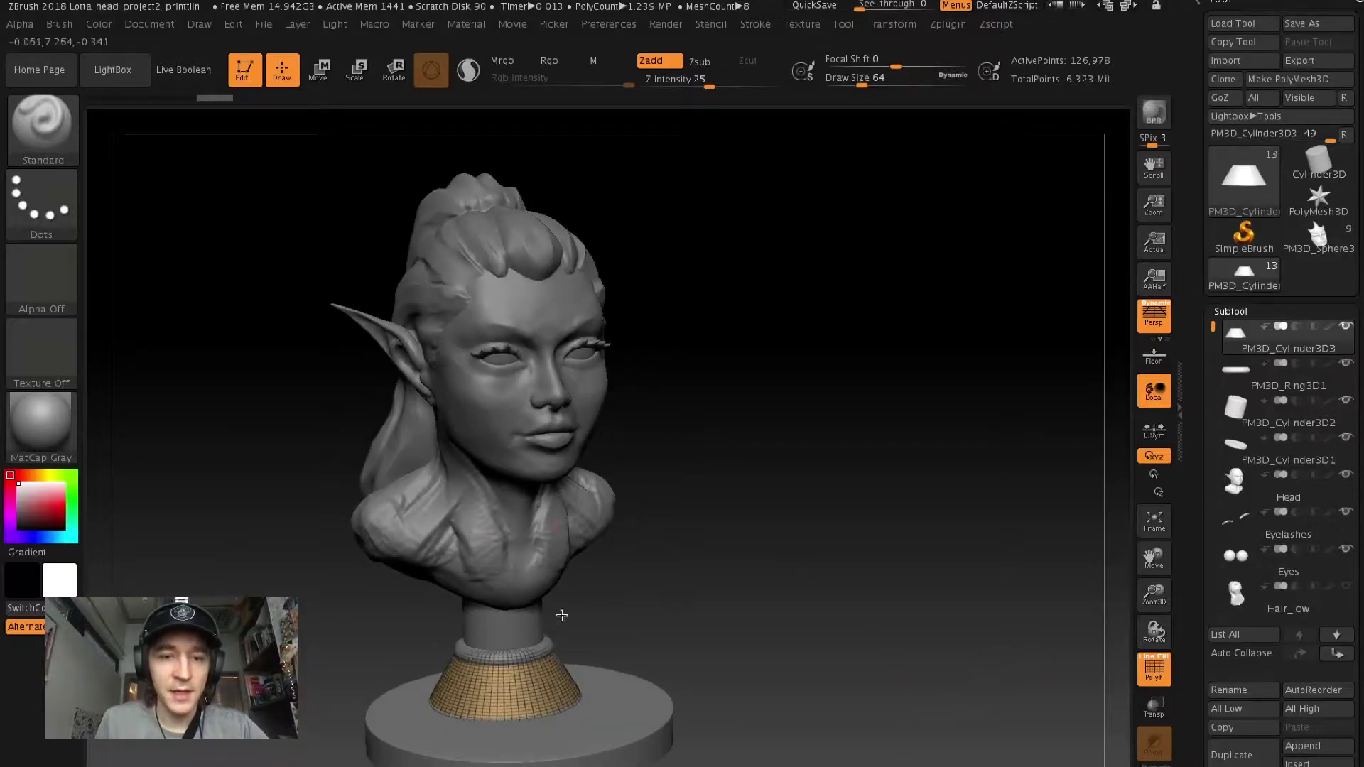
mouse_move(561, 616)
mouse_down()
mouse_move(713, 581)
mouse_move(877, 646)
mouse_move(871, 627)
mouse_move(902, 607)
mouse_up()
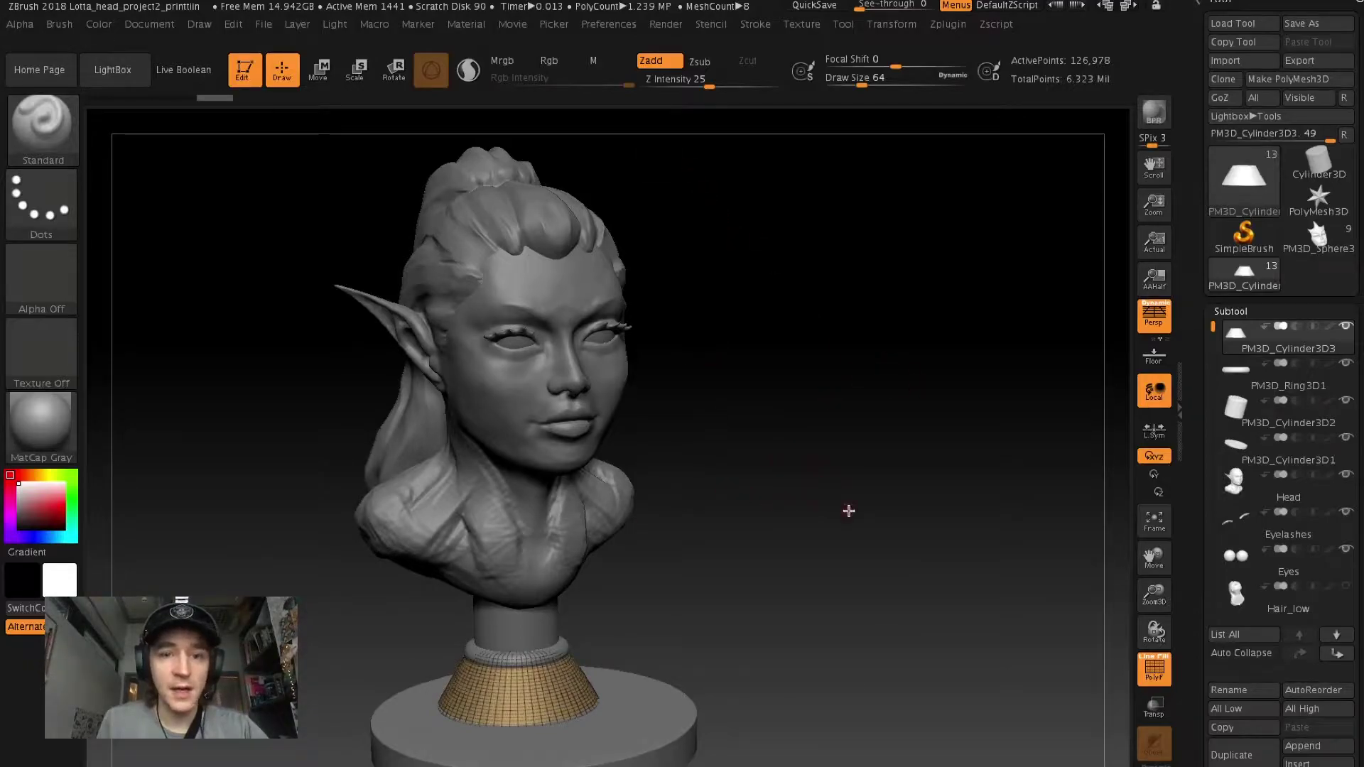
key(ctrl+s)
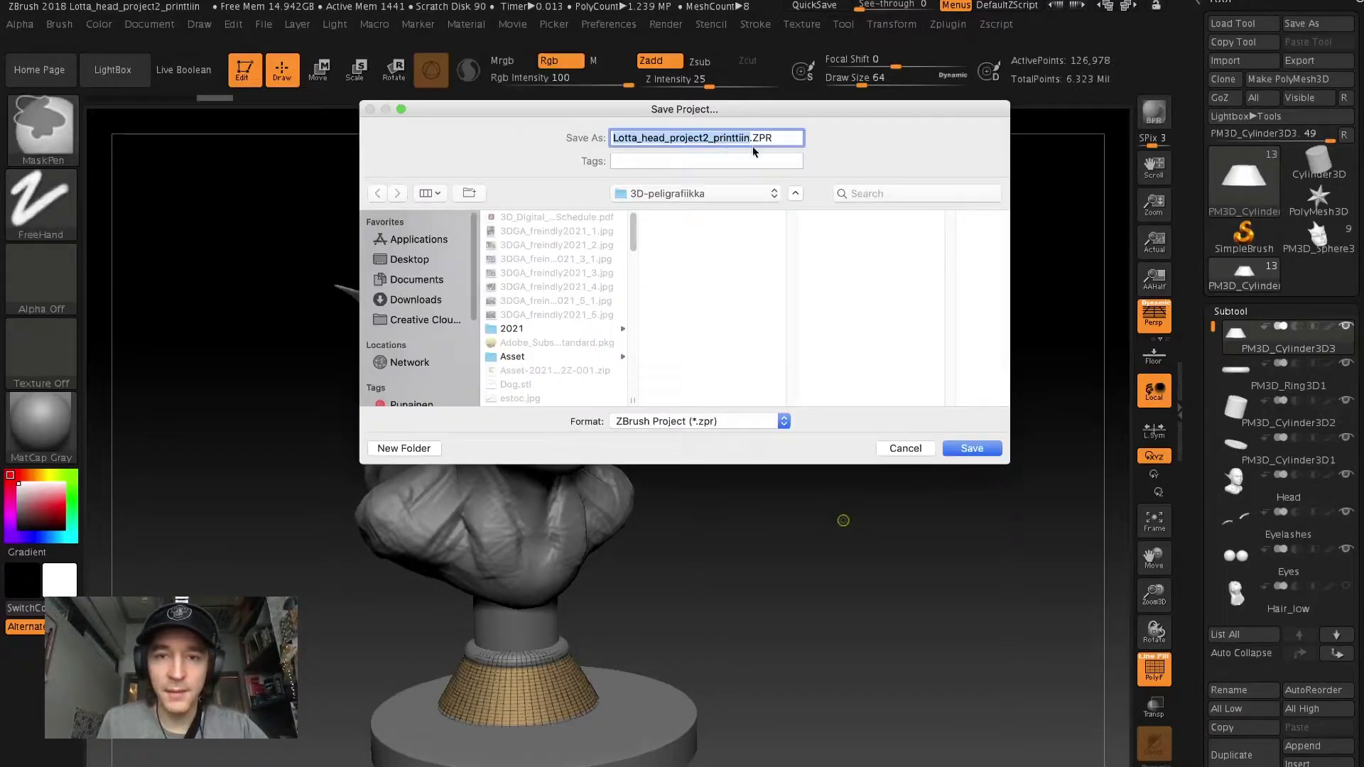
click(963, 450)
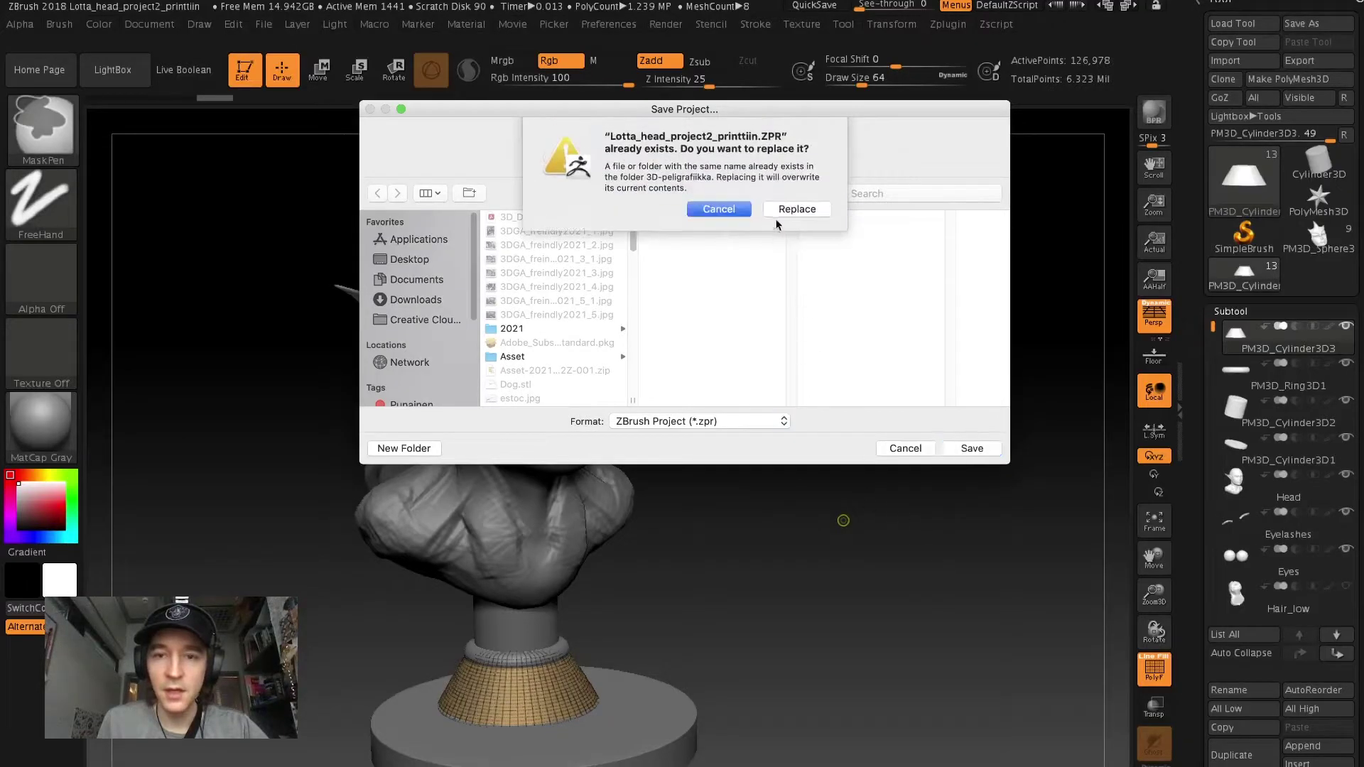
click(797, 208)
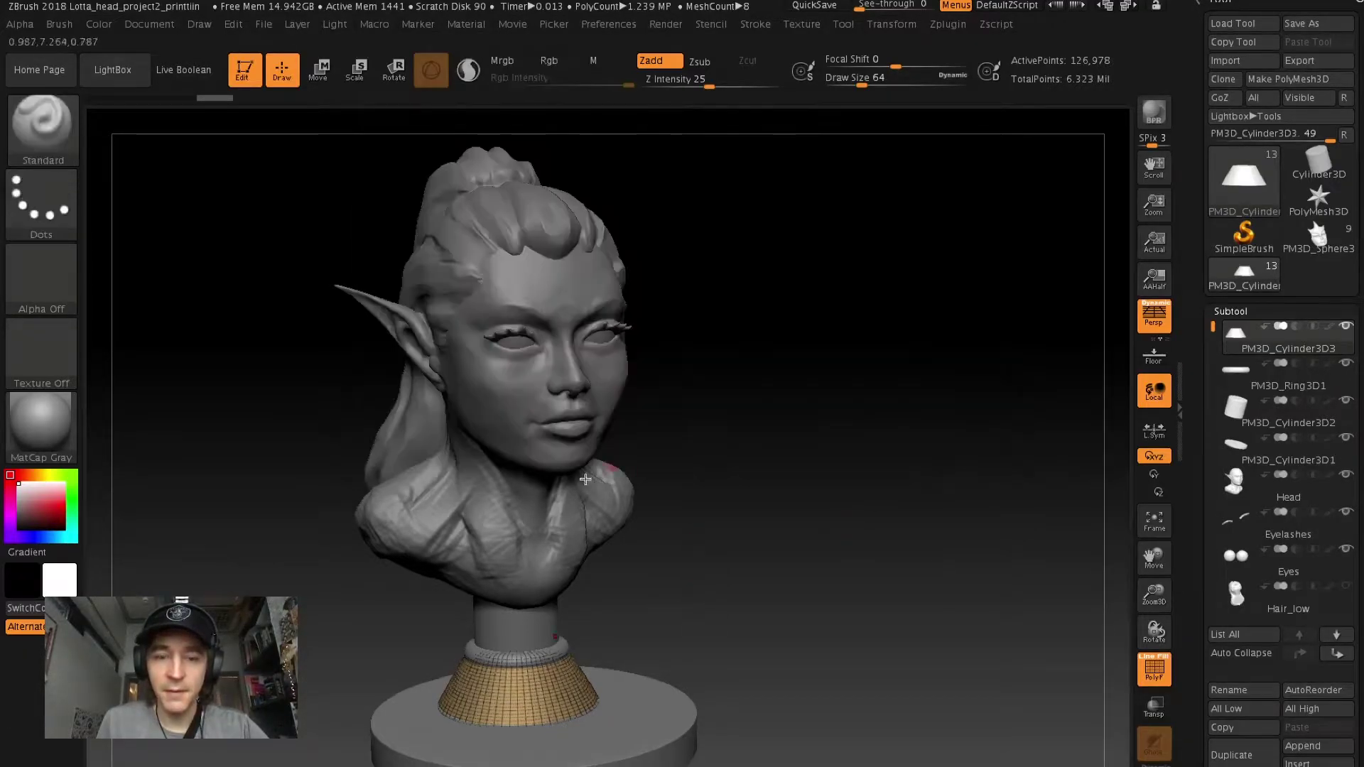
mouse_move(699, 543)
mouse_down()
mouse_move(731, 524)
mouse_move(719, 536)
mouse_up()
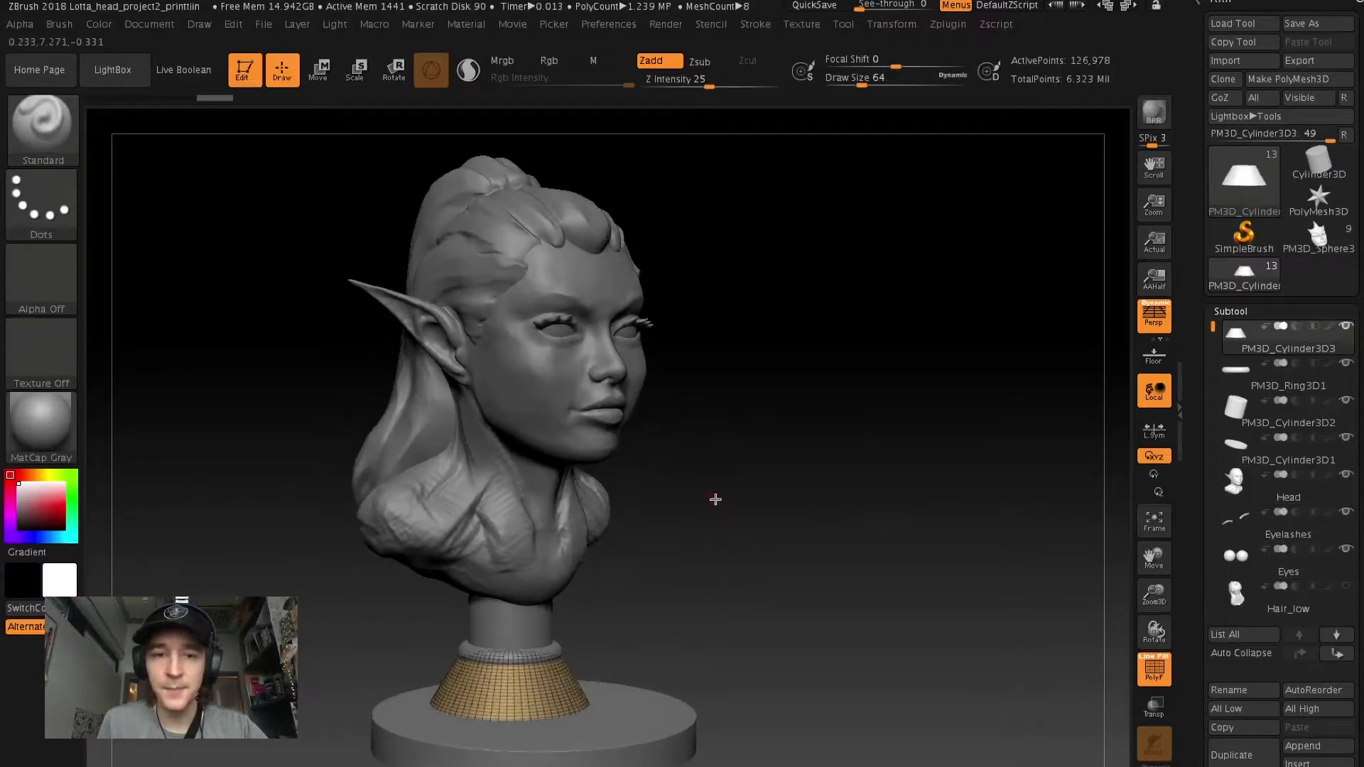
drag(726, 458, 721, 577)
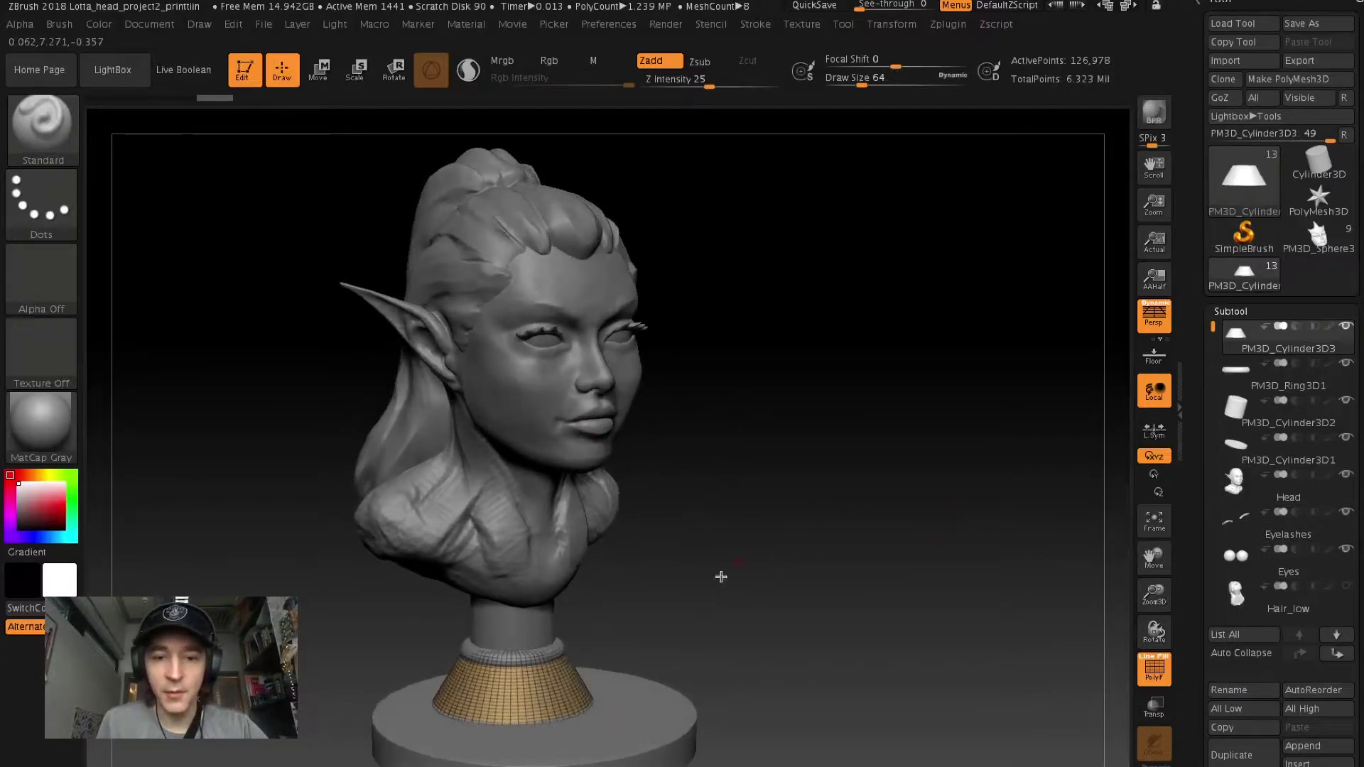
alt+click(639, 696)
alt+click(533, 704)
alt+click(520, 623)
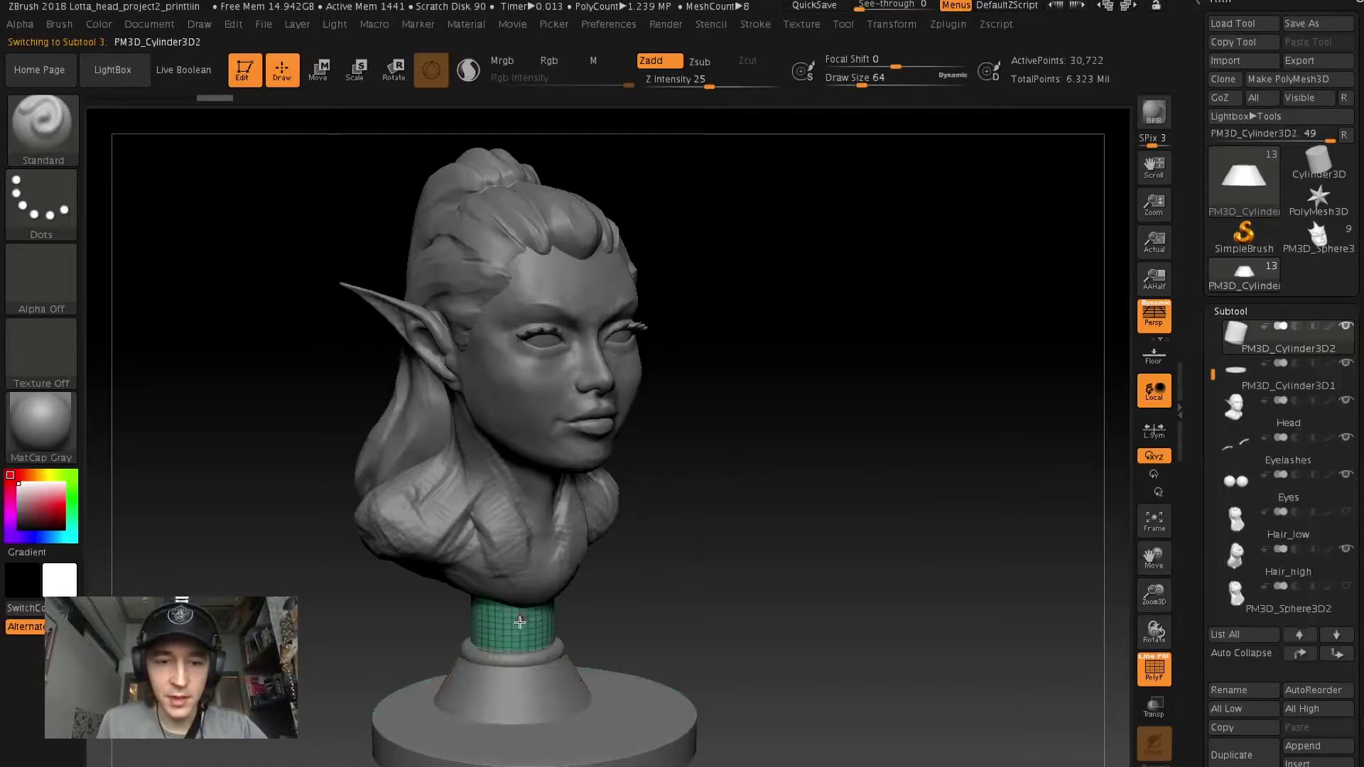
alt+click(533, 661)
mouse_move(711, 661)
mouse_down()
mouse_move(770, 706)
mouse_move(718, 703)
mouse_move(717, 754)
mouse_move(732, 756)
mouse_up()
Select PM3D_Cylinder3D3 and divide it from SDiv 4 to SDiv 5 (507,906 points)
alt+click(545, 682)
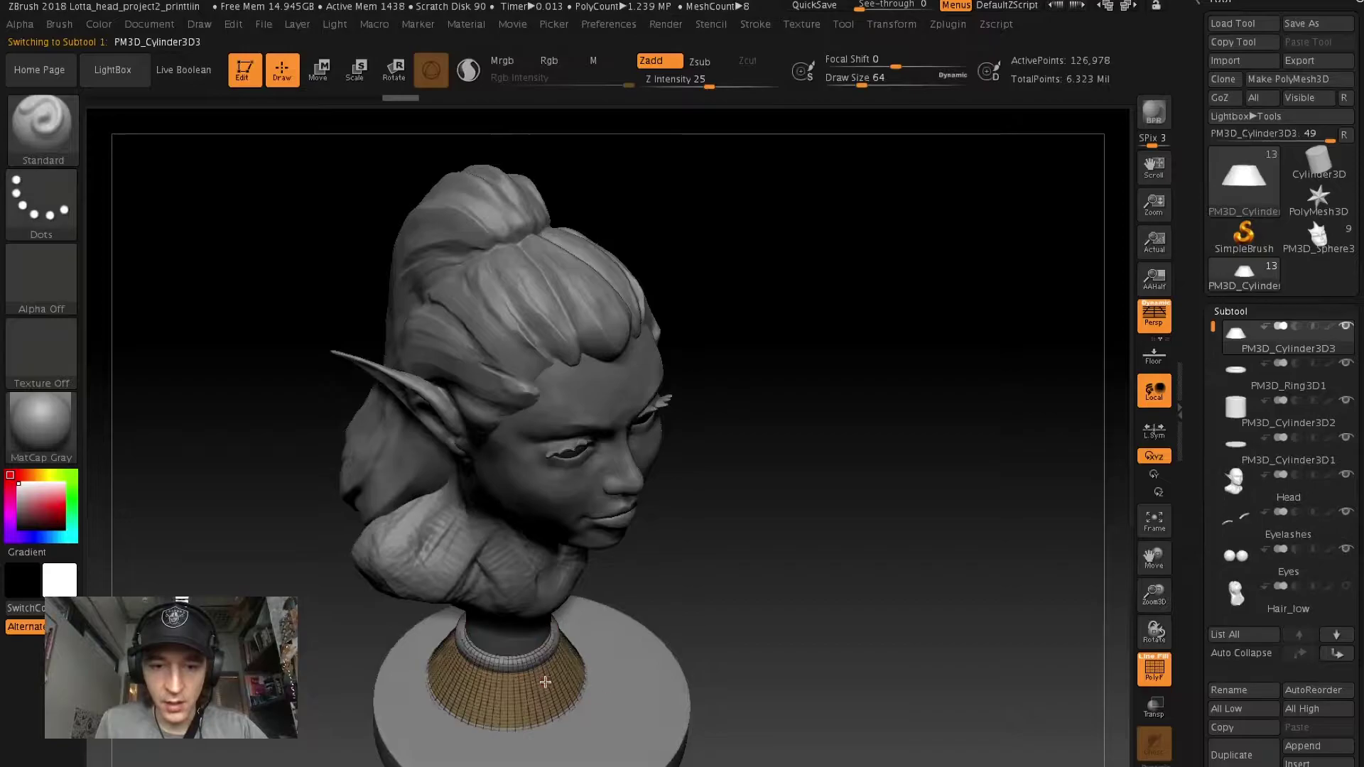
drag(1199, 714, 1241, 454)
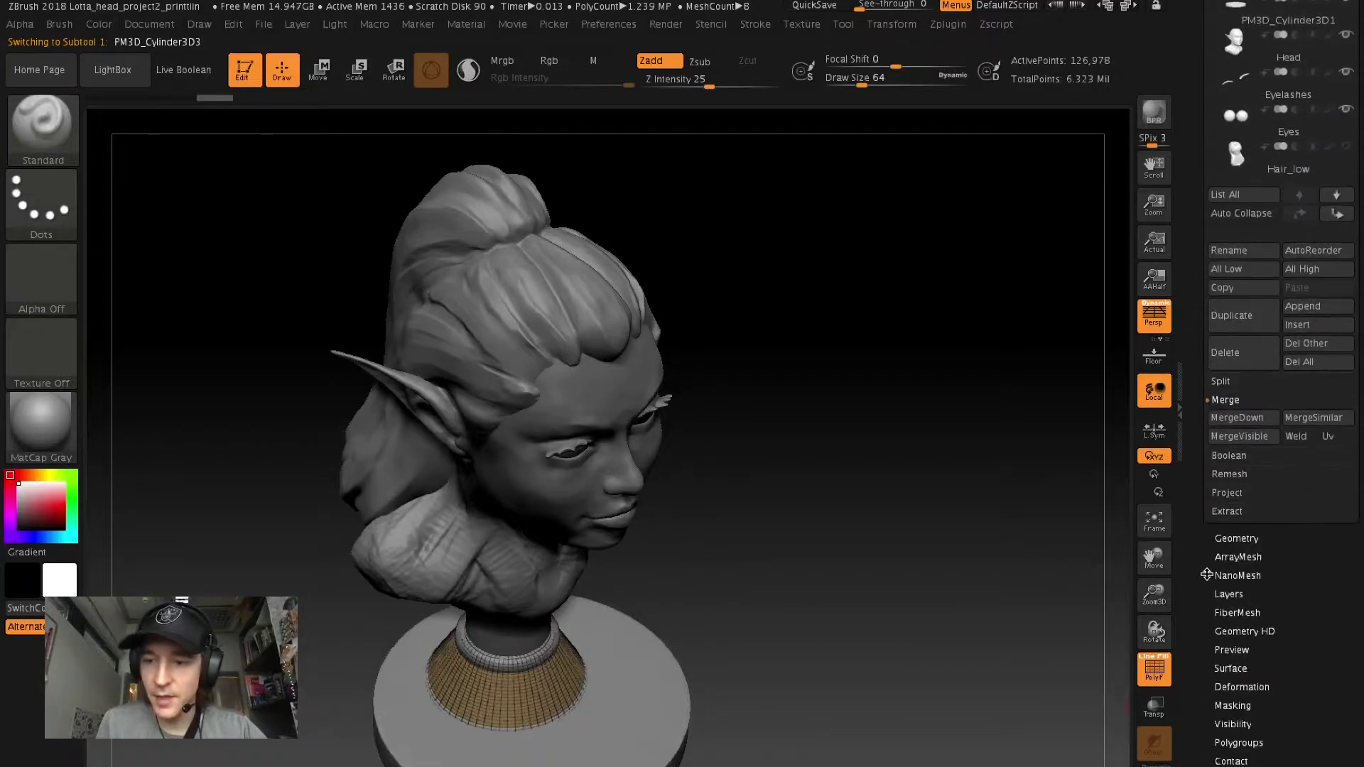
click(1248, 541)
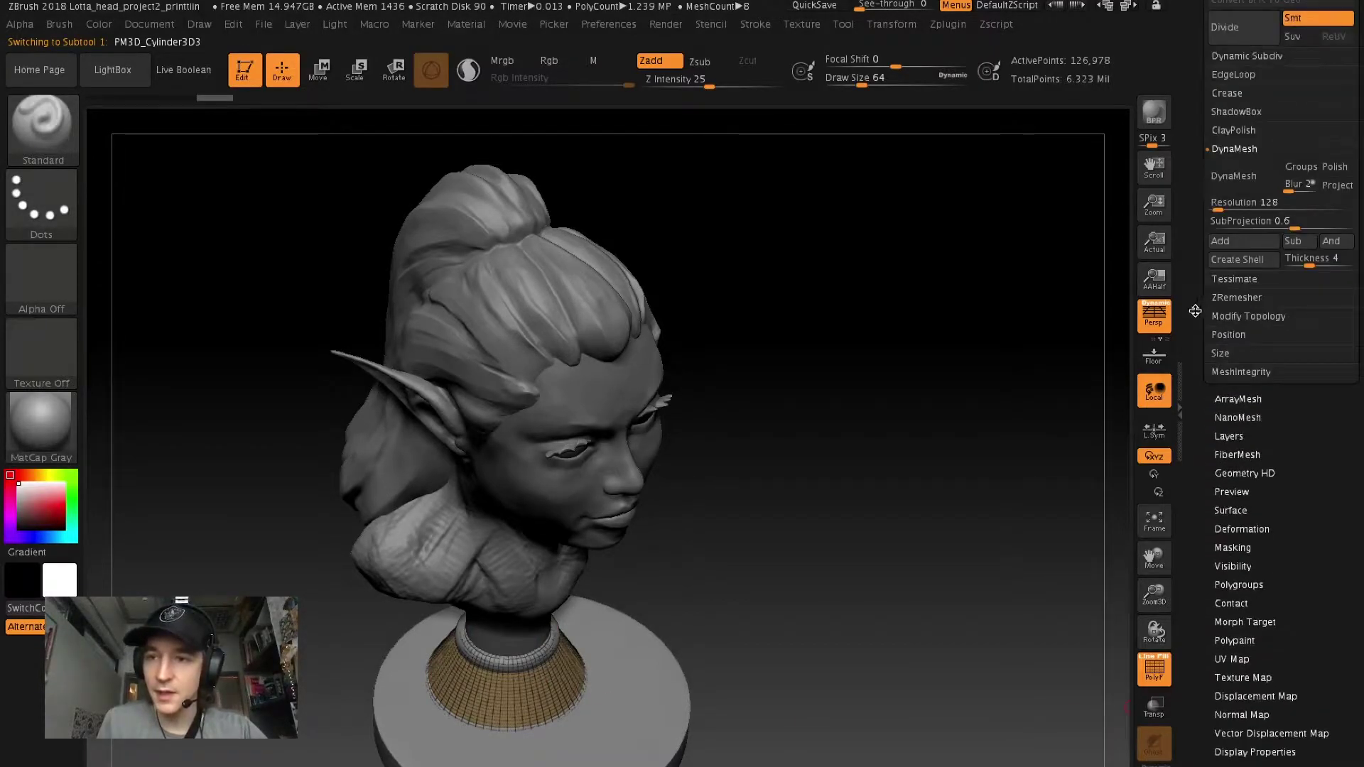
drag(1195, 314, 1186, 398)
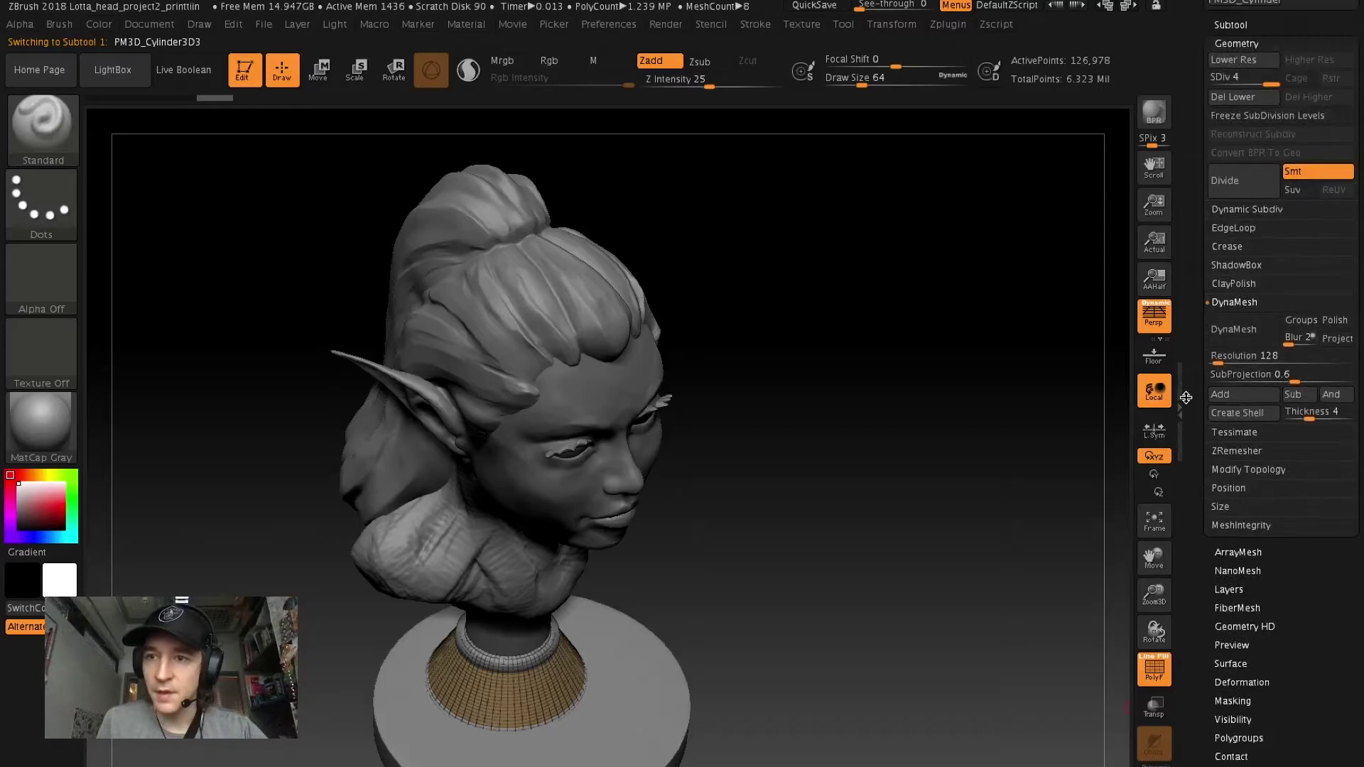
click(1242, 186)
Zoom to a three-quarter view of the head and bring back the Subtool list
mouse_move(911, 585)
alt+mouse_down()
mouse_move(901, 672)
mouse_move(856, 536)
mouse_move(807, 527)
mouse_move(831, 569)
mouse_move(805, 572)
mouse_move(816, 557)
alt+mouse_up()
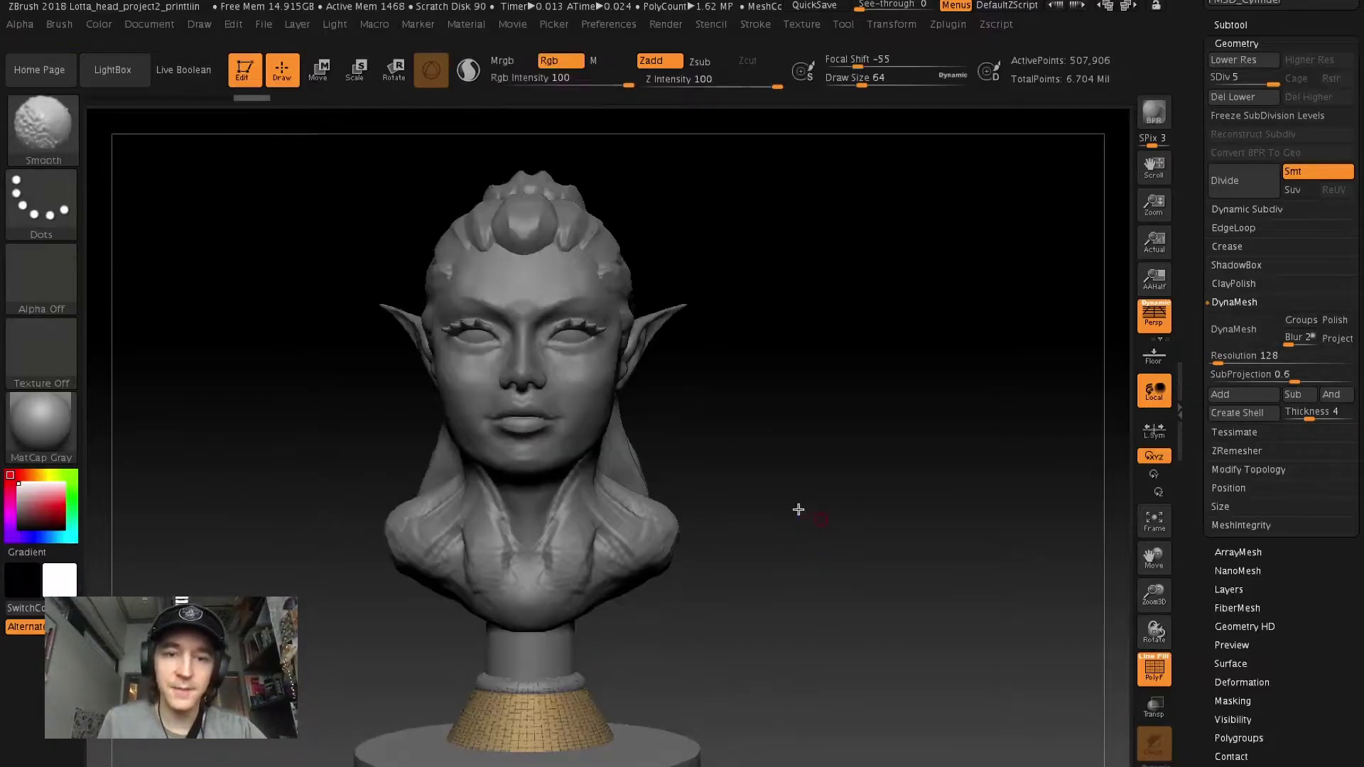
drag(798, 509, 791, 508)
drag(1208, 62, 1207, 128)
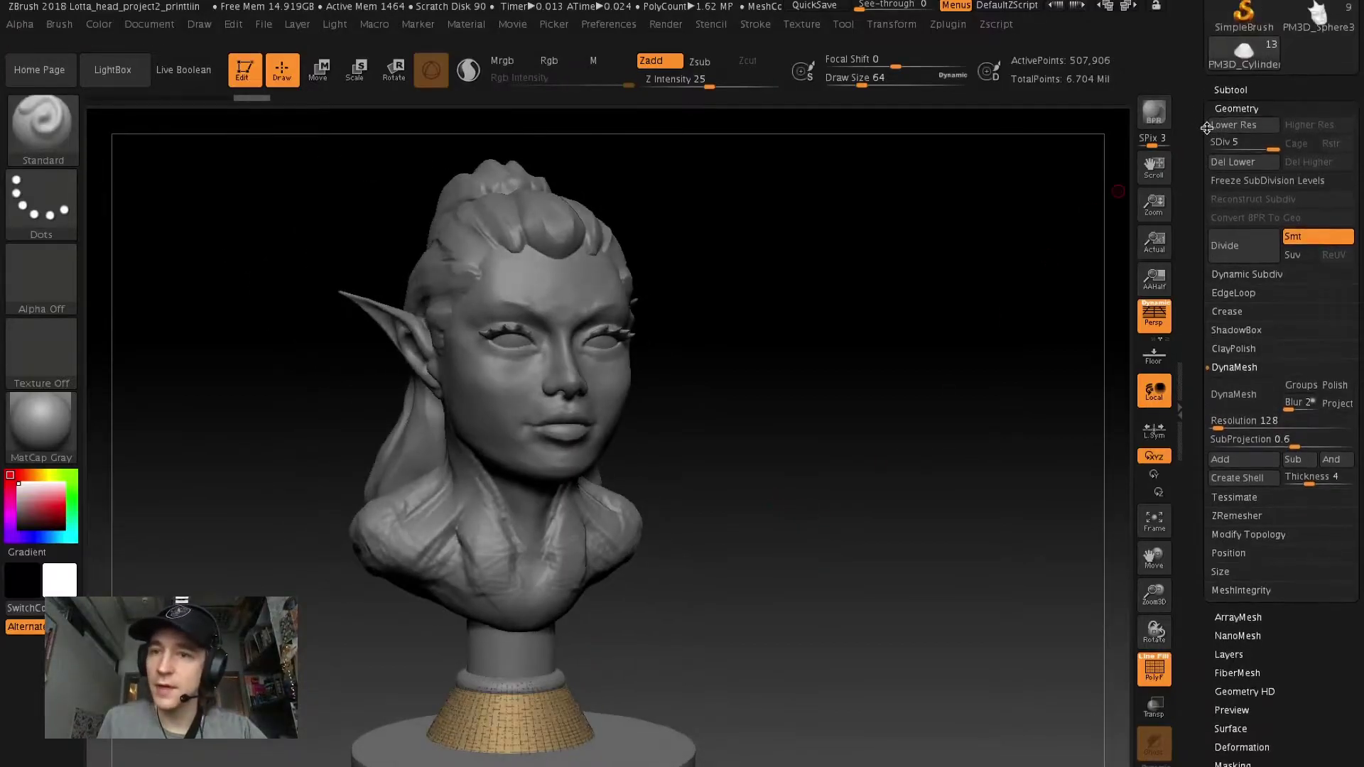
click(1236, 90)
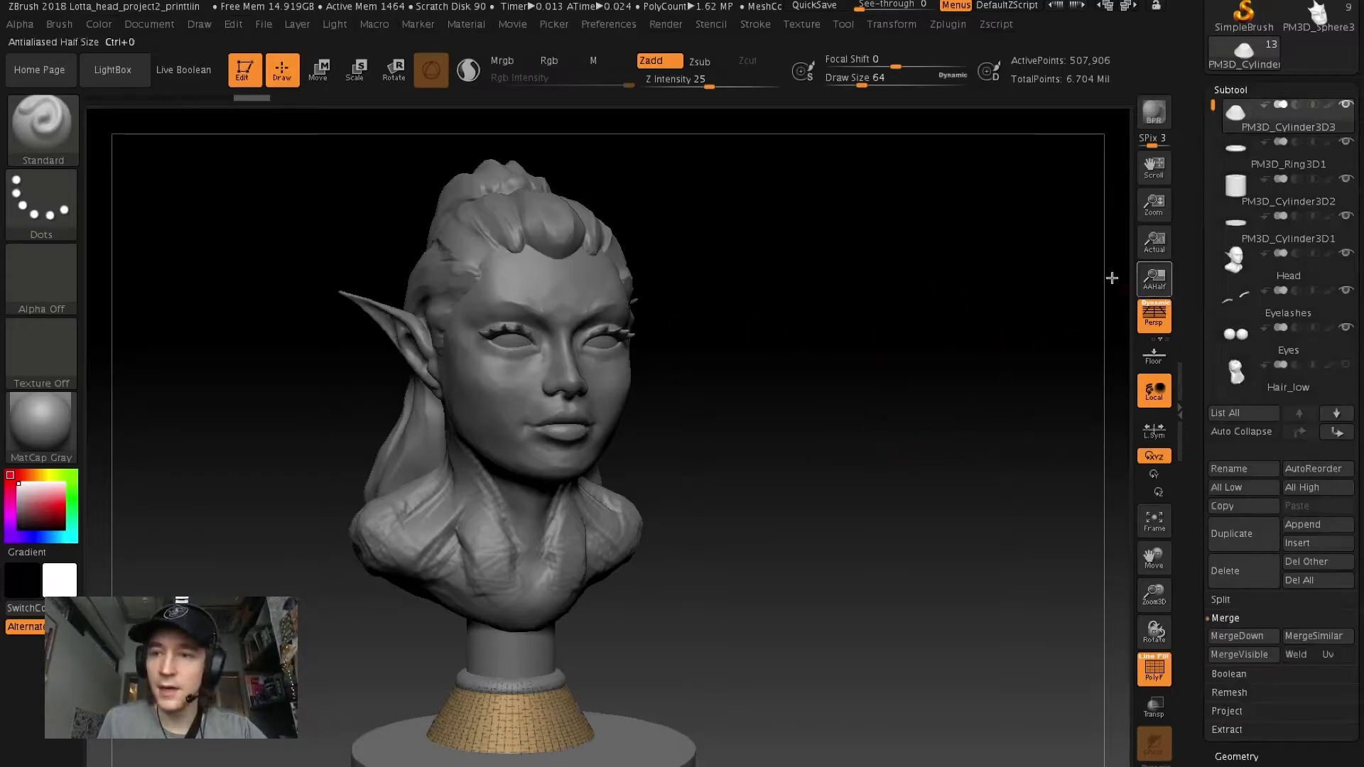
Hide the Hair_low subtool so only the high-resolution hair shows
mouse_move(729, 475)
mouse_down()
mouse_move(764, 549)
mouse_move(740, 579)
mouse_move(750, 552)
mouse_up()
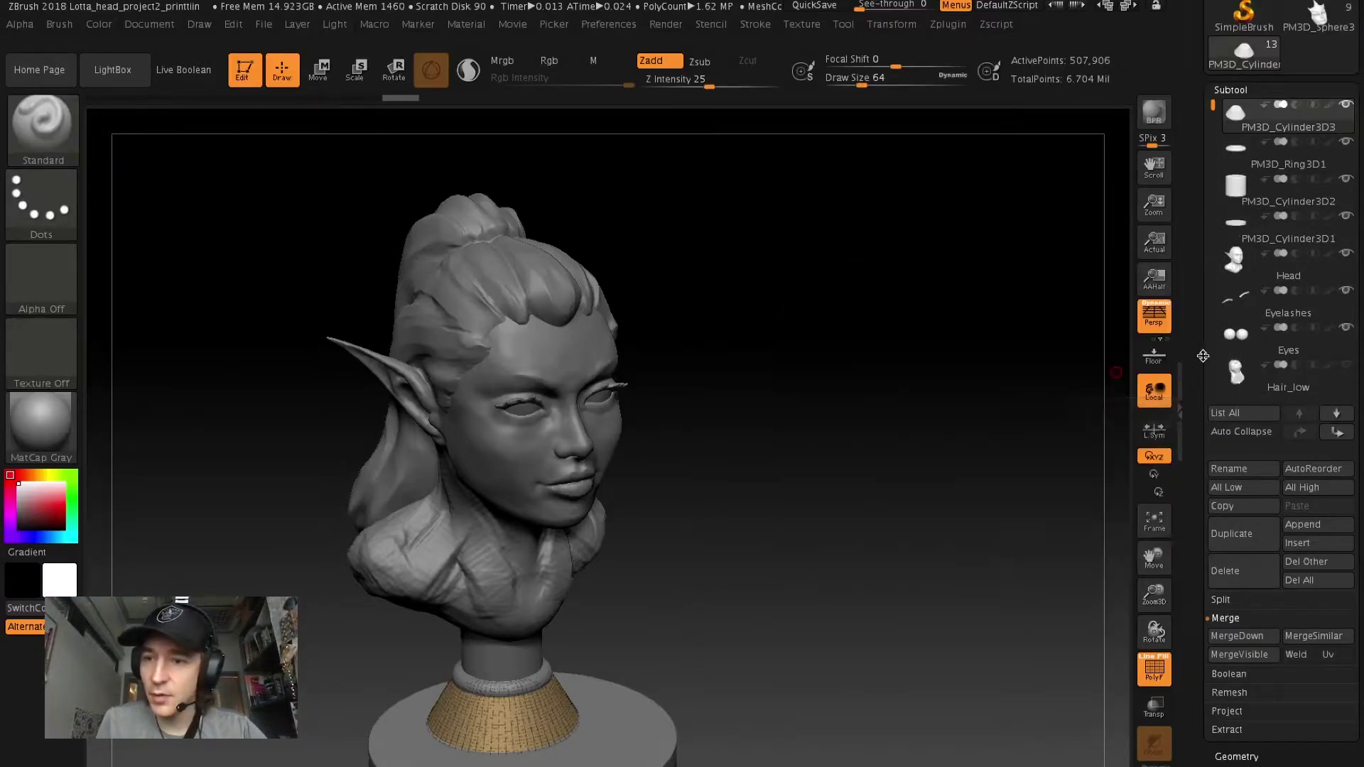
drag(1213, 102, 1211, 184)
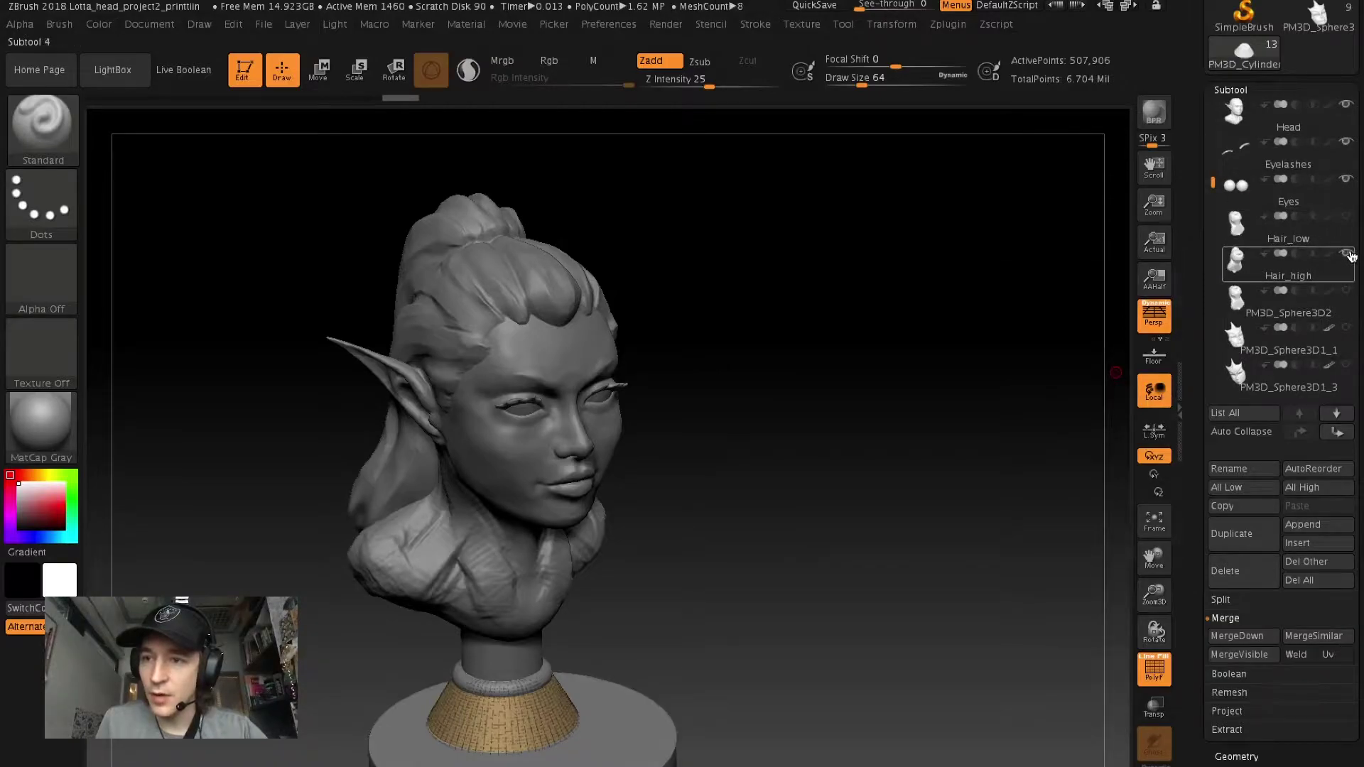
click(1347, 254)
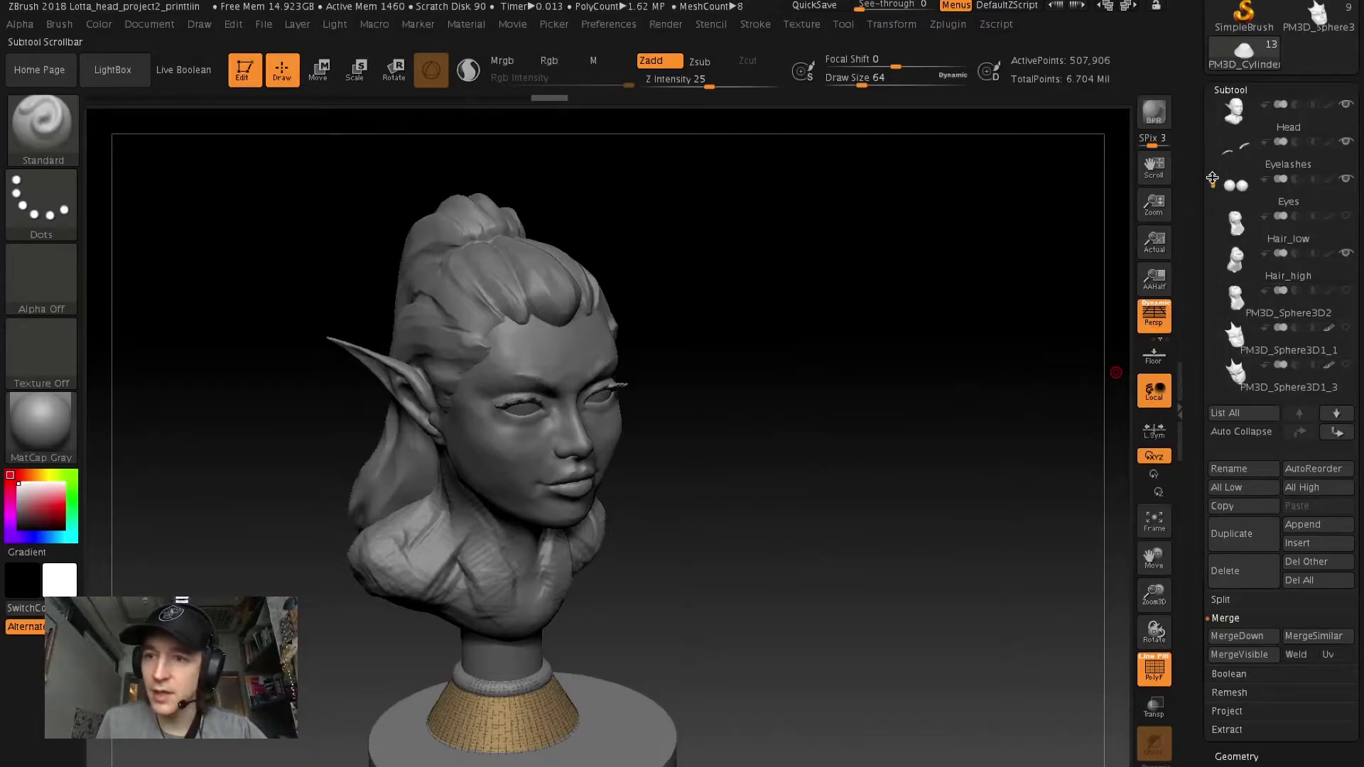
mouse_move(1213, 182)
mouse_down()
mouse_move(1210, 89)
mouse_move(1215, 197)
mouse_up()
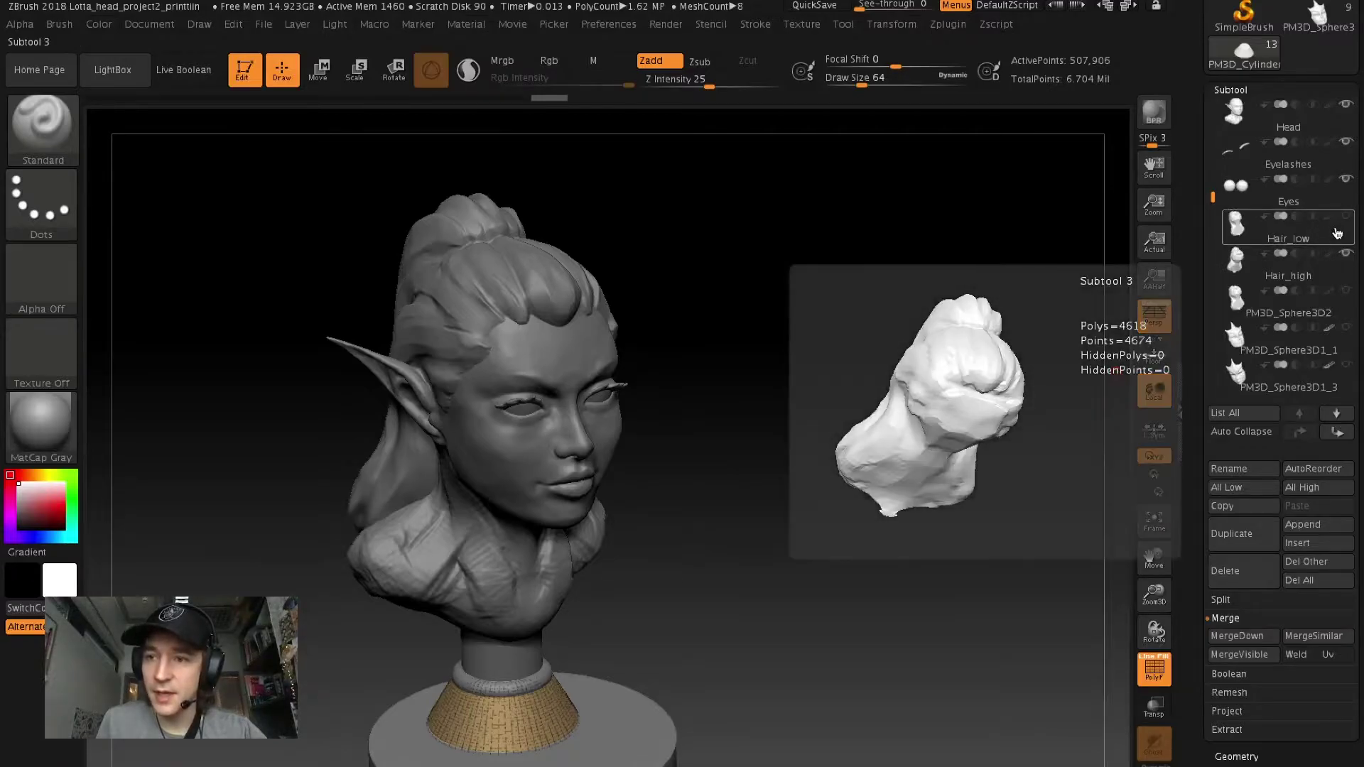
Move Hair_low down below Hair_high, then reselect PM3D_Cylinder3D3
click(1339, 231)
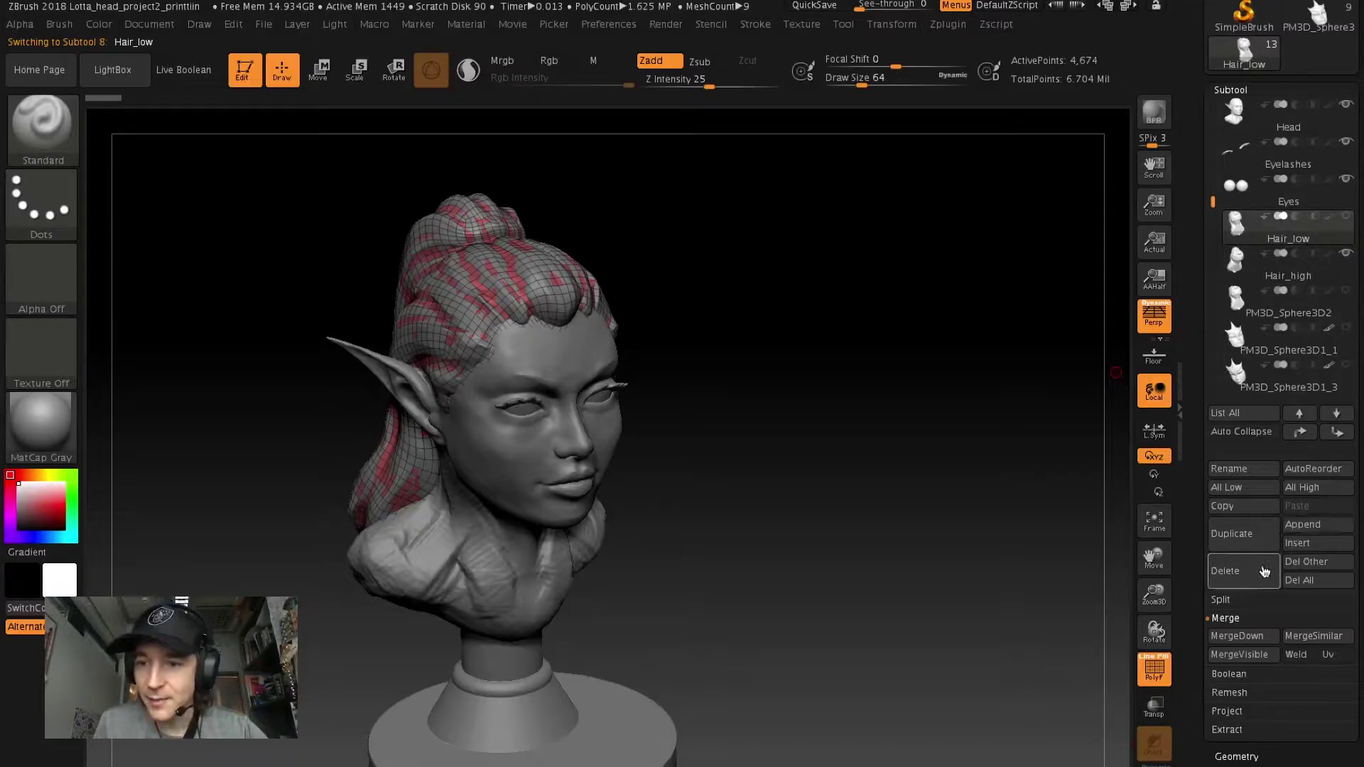
click(1336, 435)
mouse_move(1289, 119)
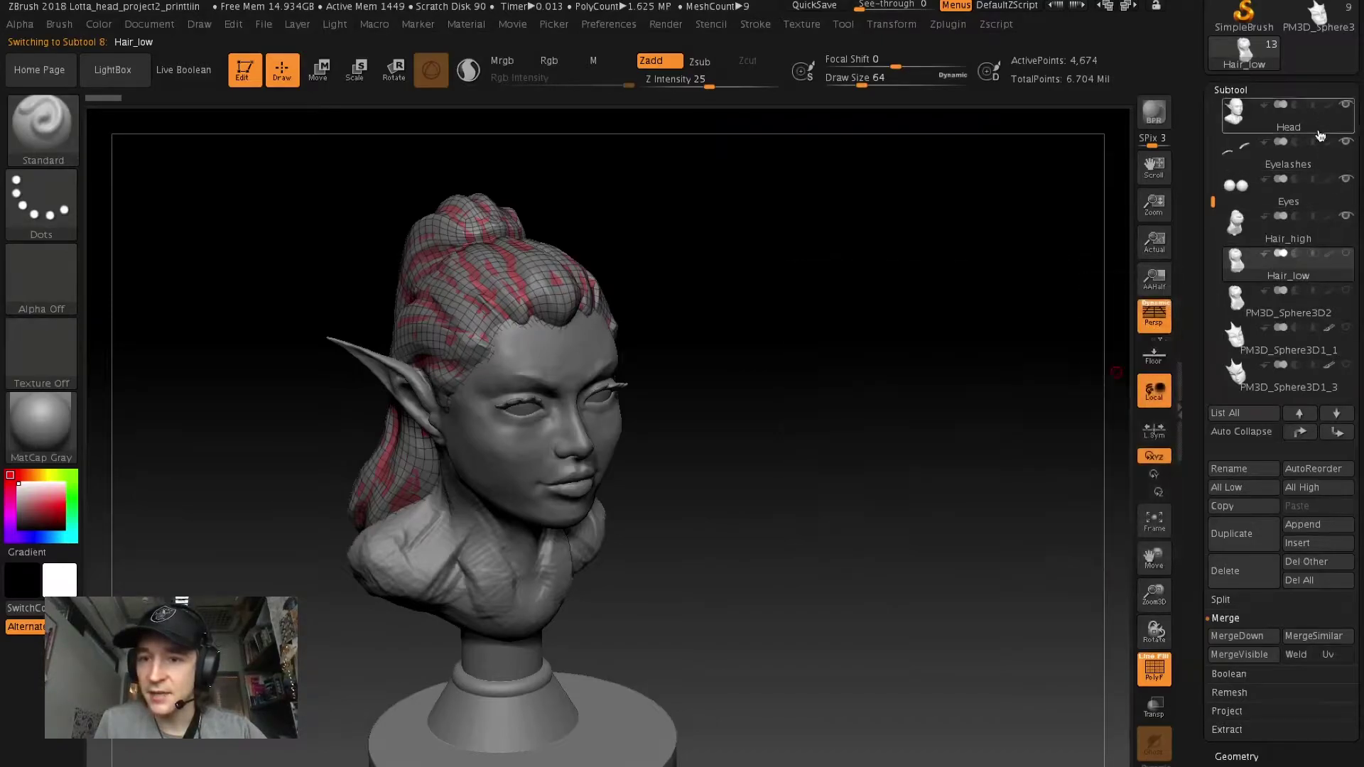
drag(1207, 205, 1222, 101)
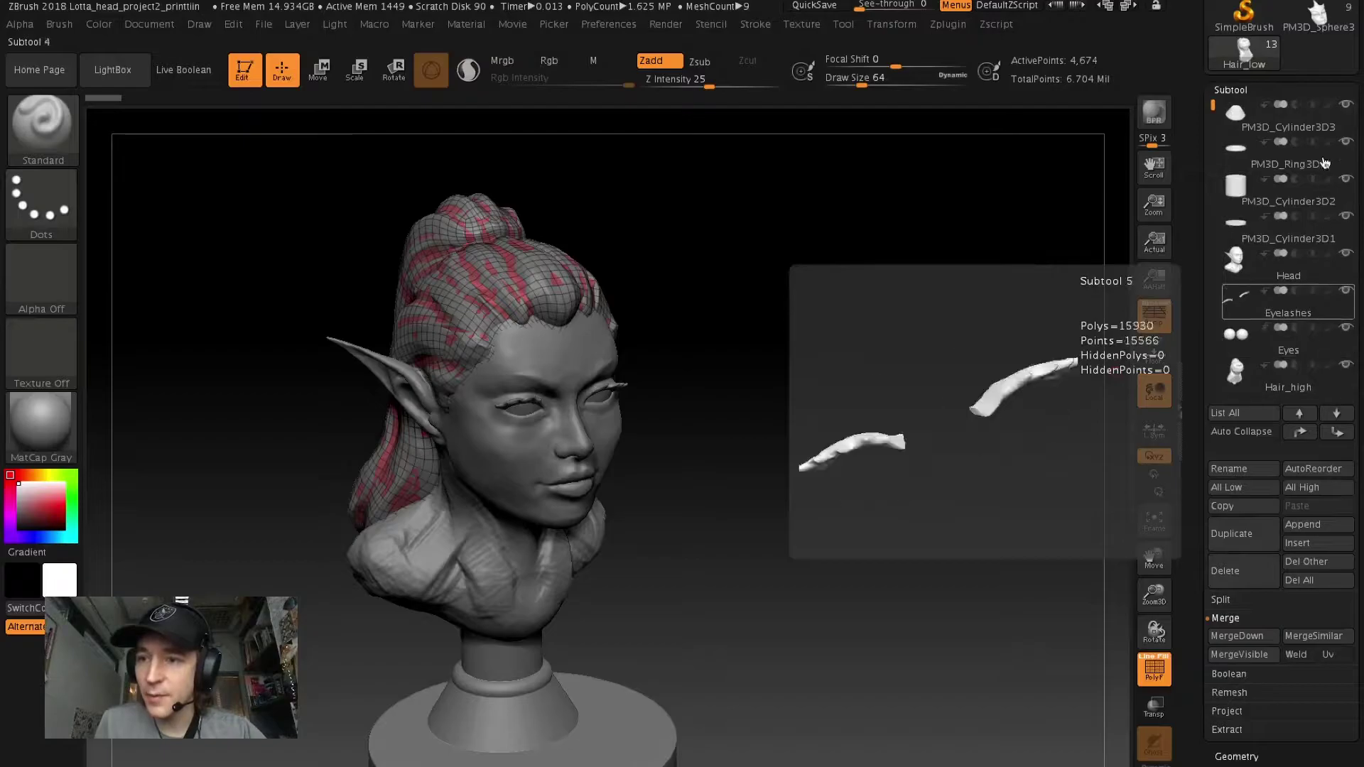
click(1279, 114)
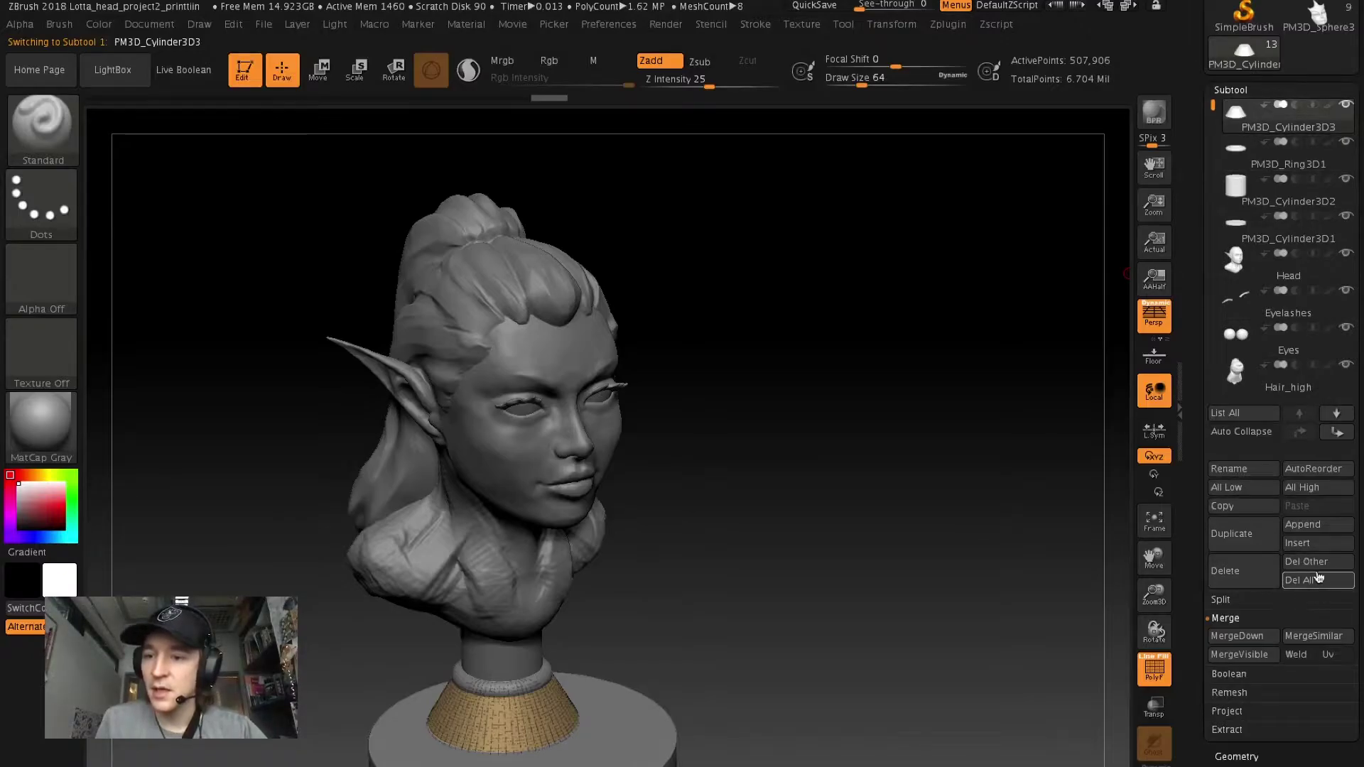
drag(1209, 105, 1208, 218)
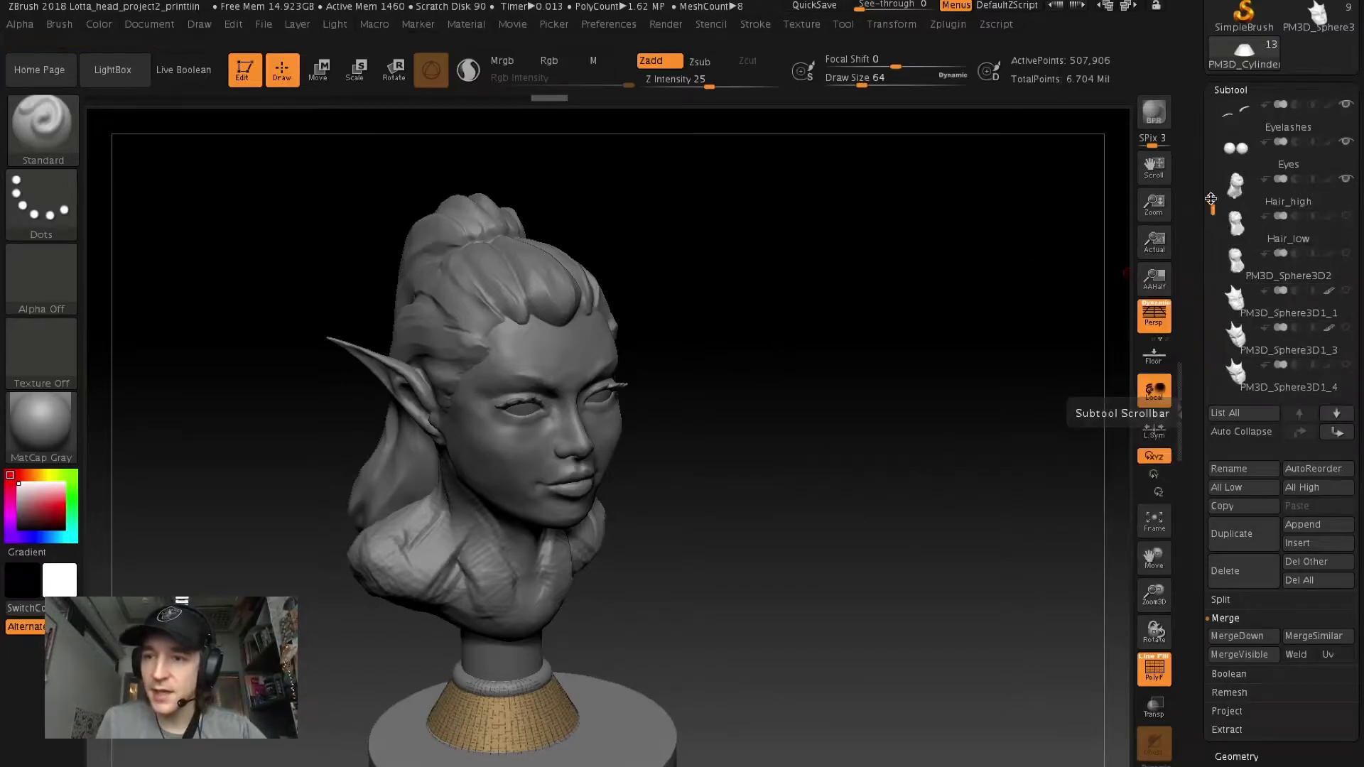
drag(1210, 198, 1201, 75)
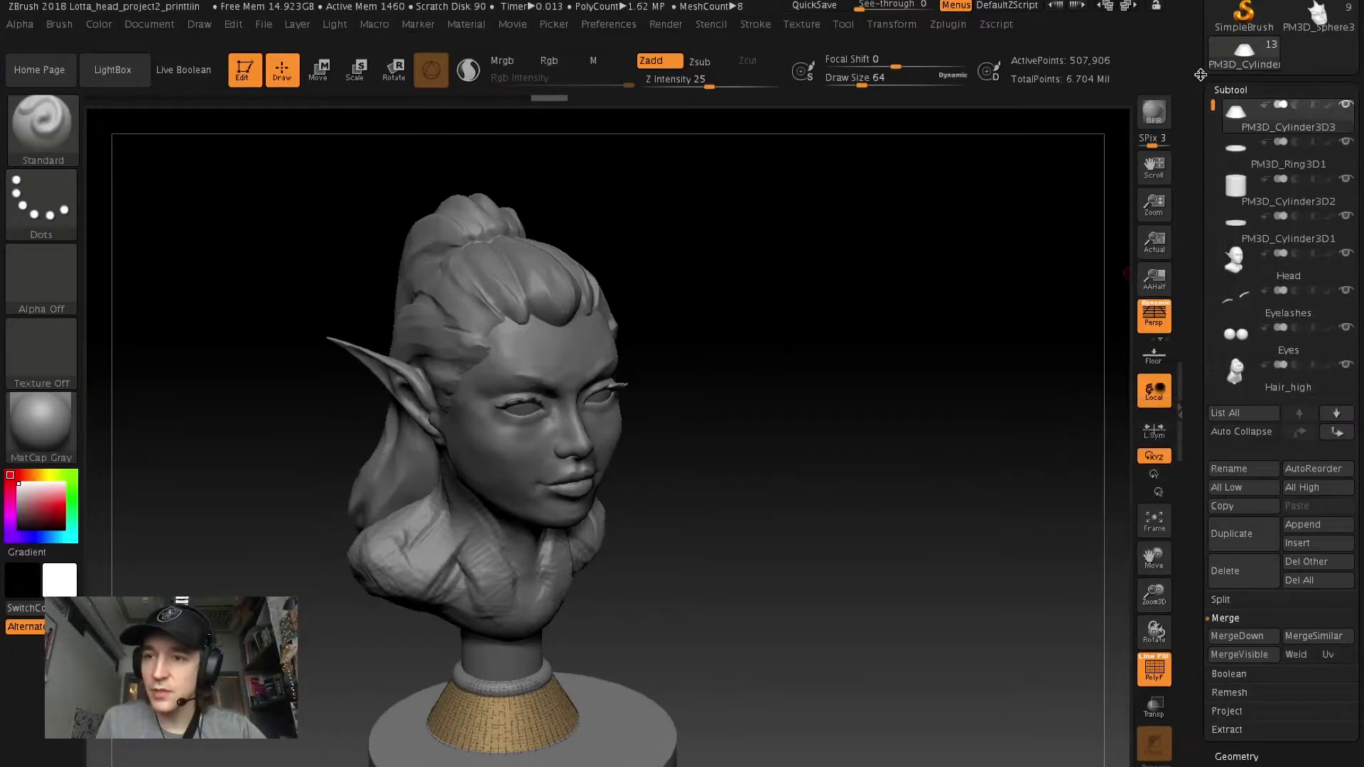
MergeDown the remaining pedestal cylinders into PM3D_Cylinder3D3, confirming each warning
click(1255, 655)
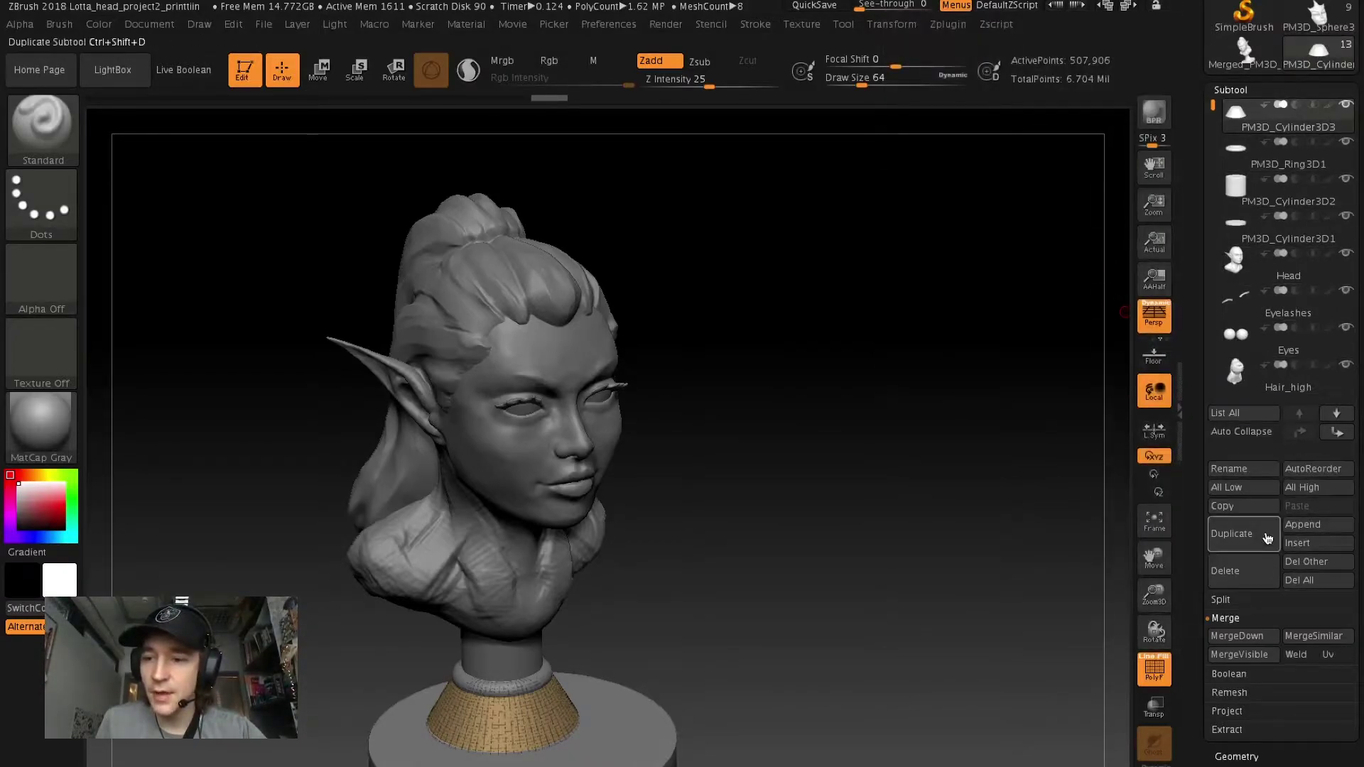
mouse_move(1236, 637)
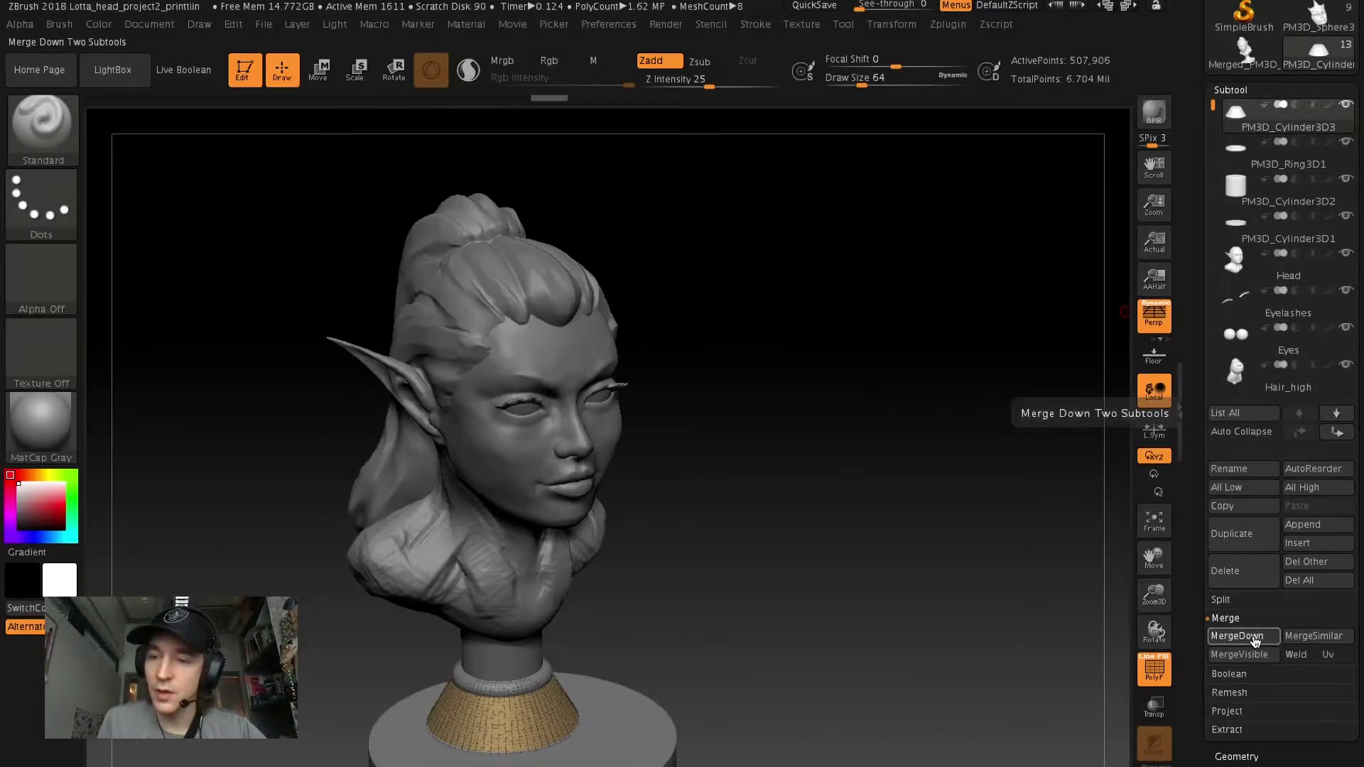
click(1255, 642)
click(1079, 673)
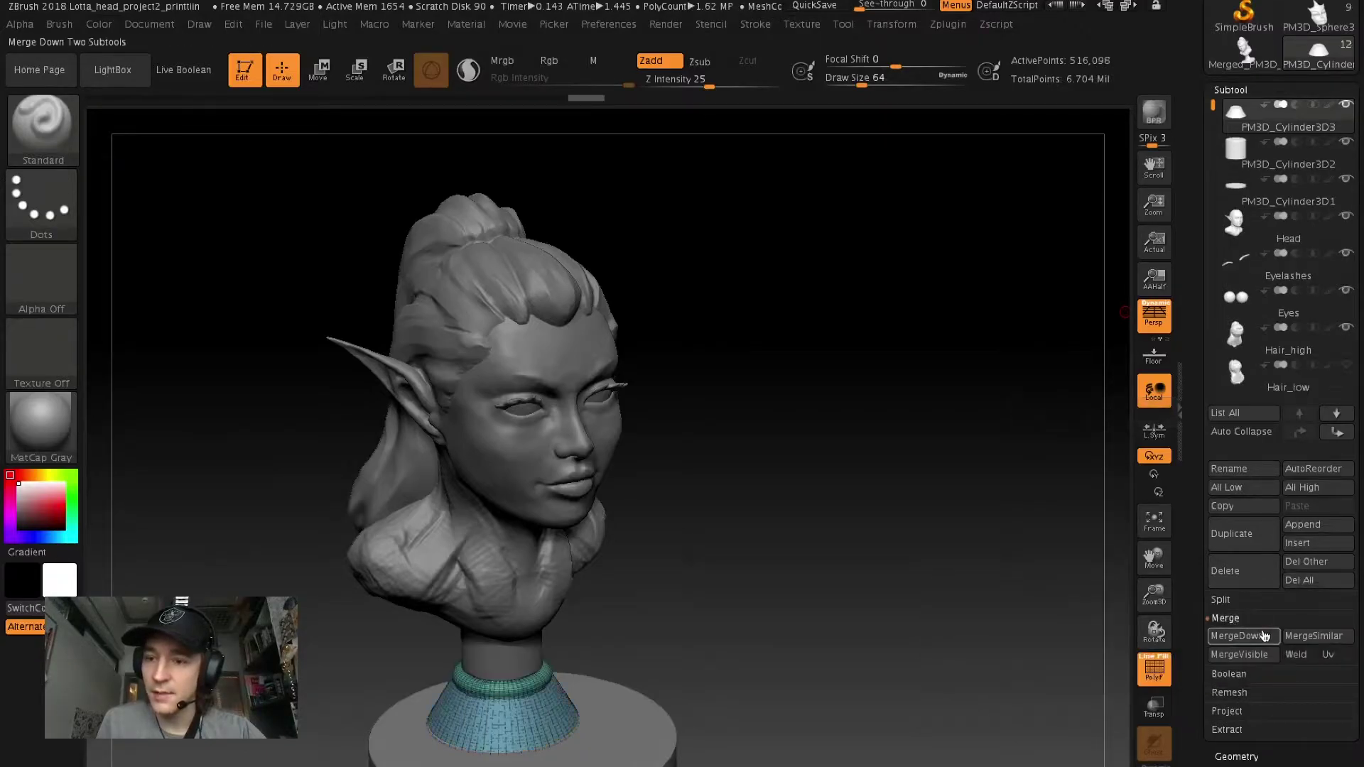
click(1257, 637)
click(1099, 670)
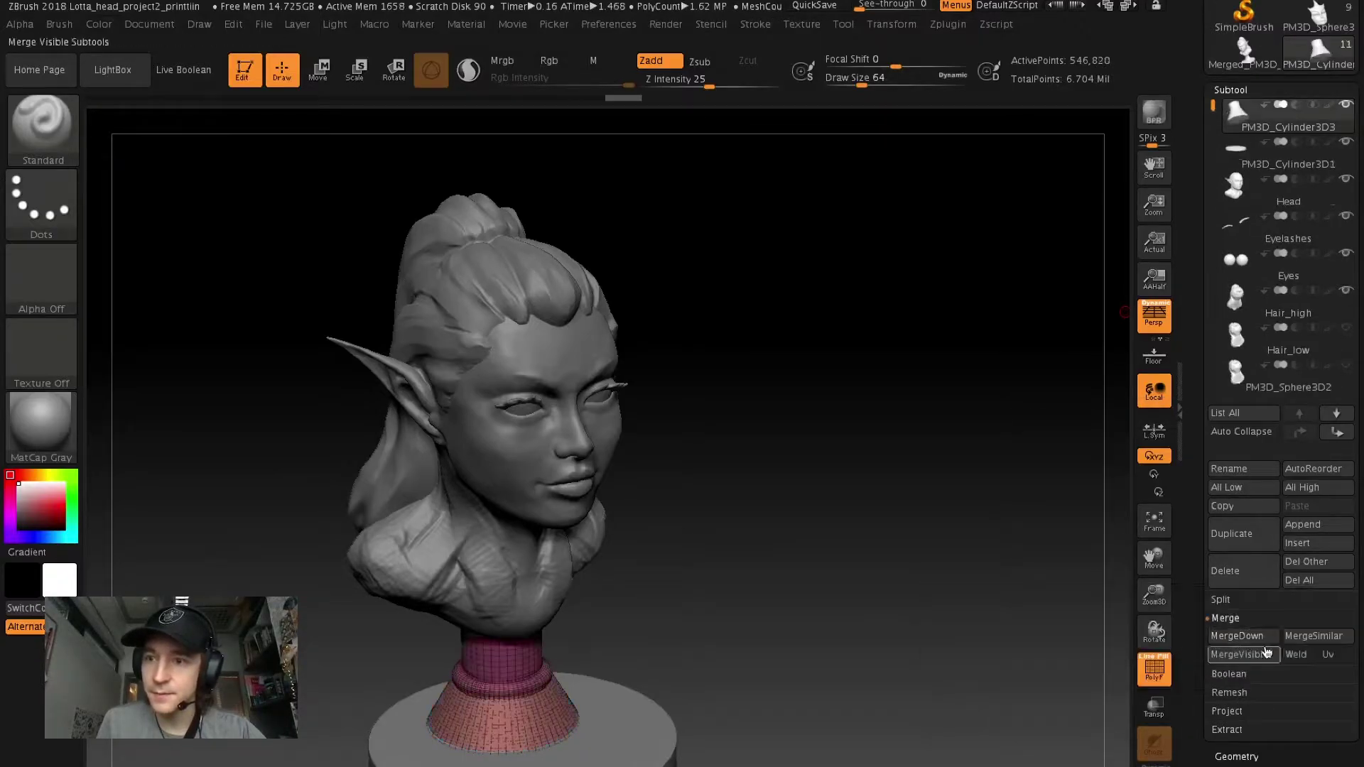
click(1252, 639)
click(1087, 671)
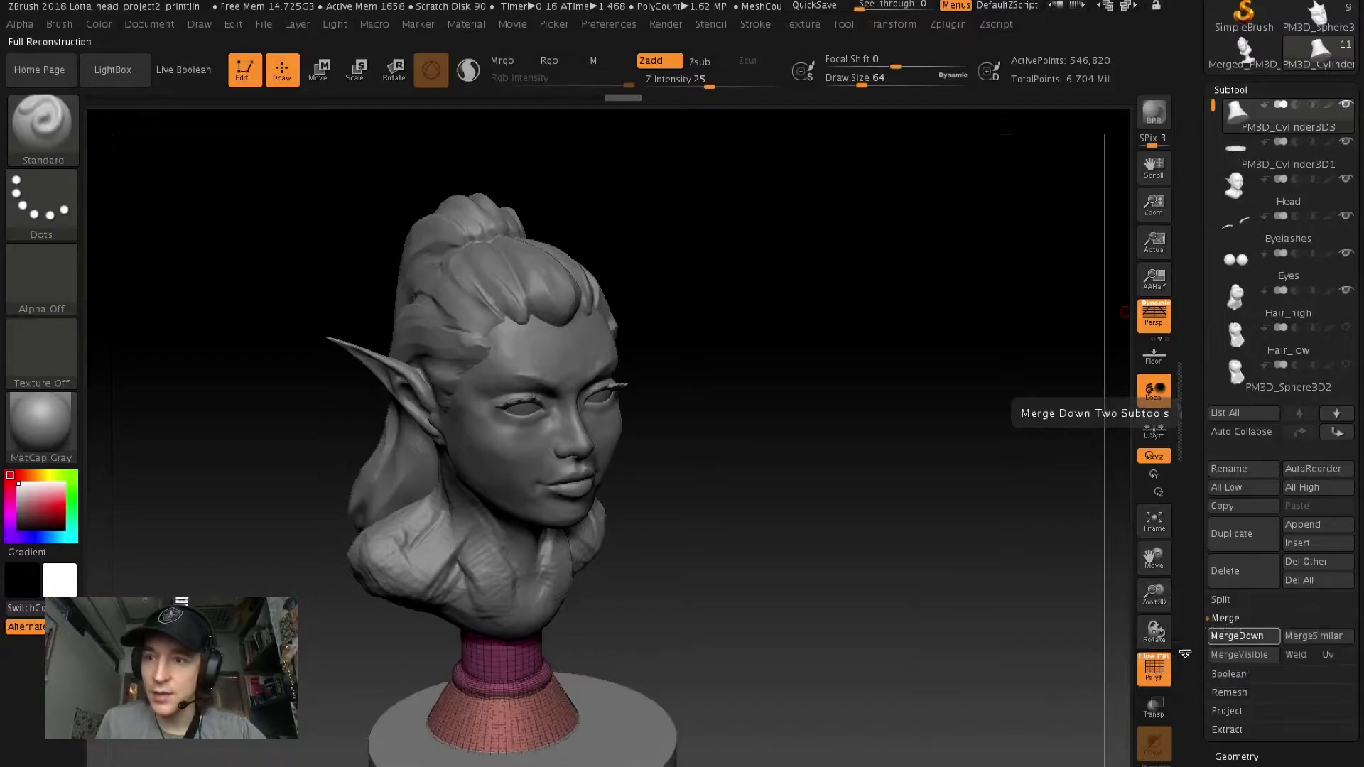
MergeDown the Head, Eyelashes, Eyes and Hair_high subtools into the pedestal piece
click(1270, 637)
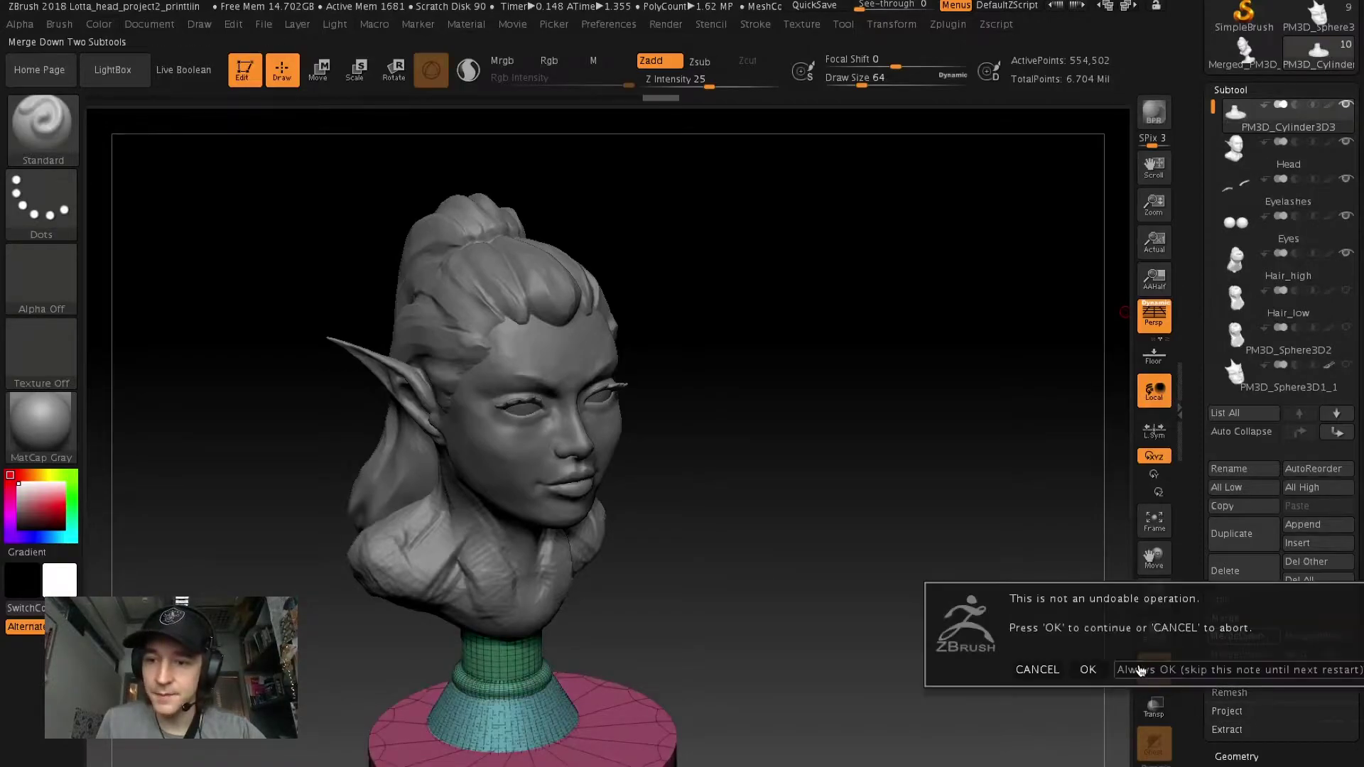
click(1088, 671)
click(1238, 644)
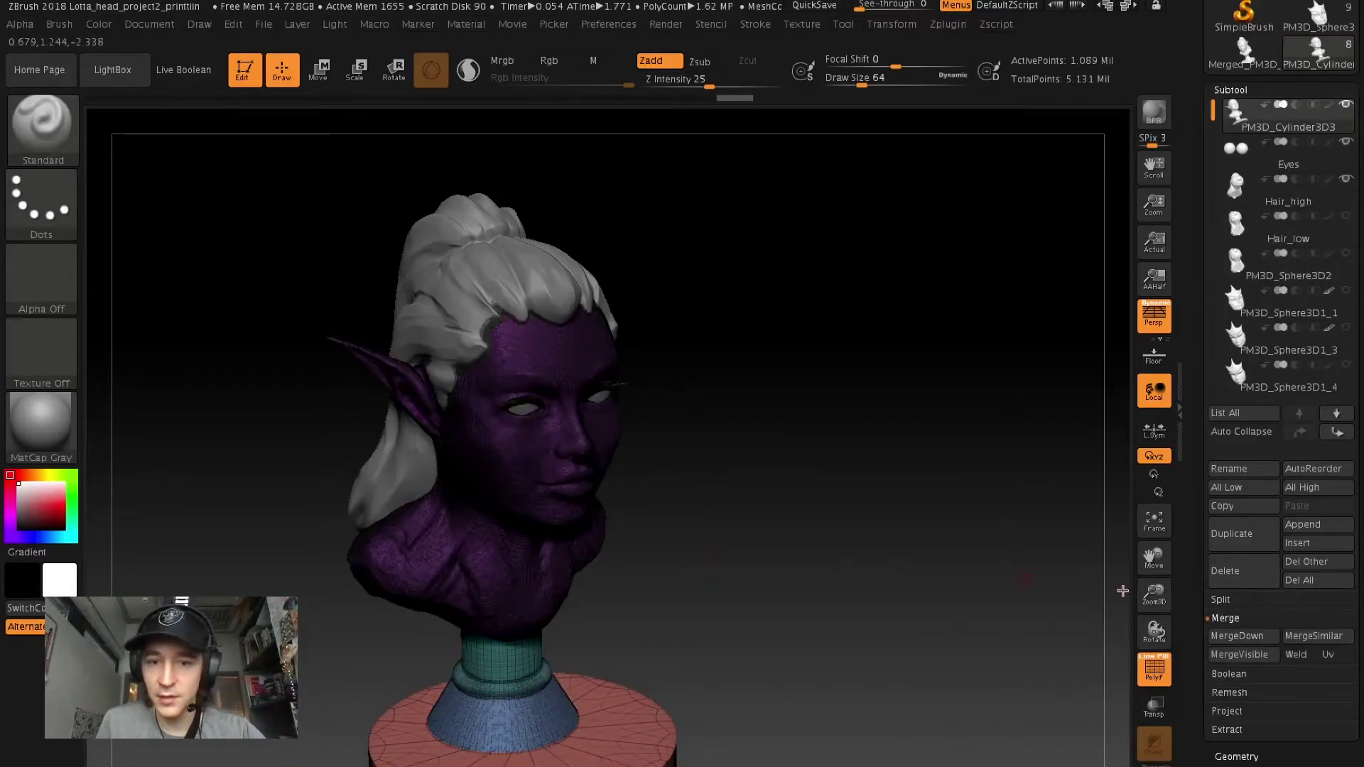
click(1255, 643)
click(1122, 676)
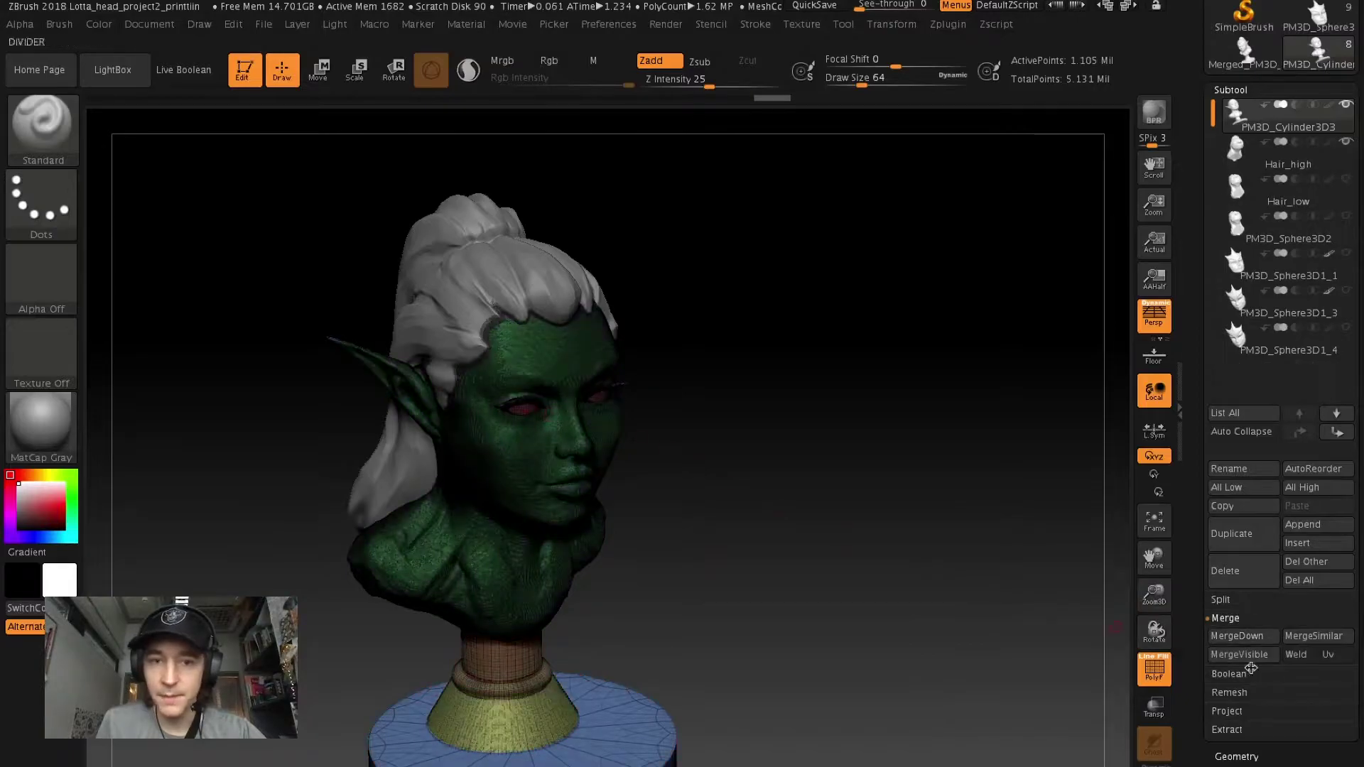
click(1240, 636)
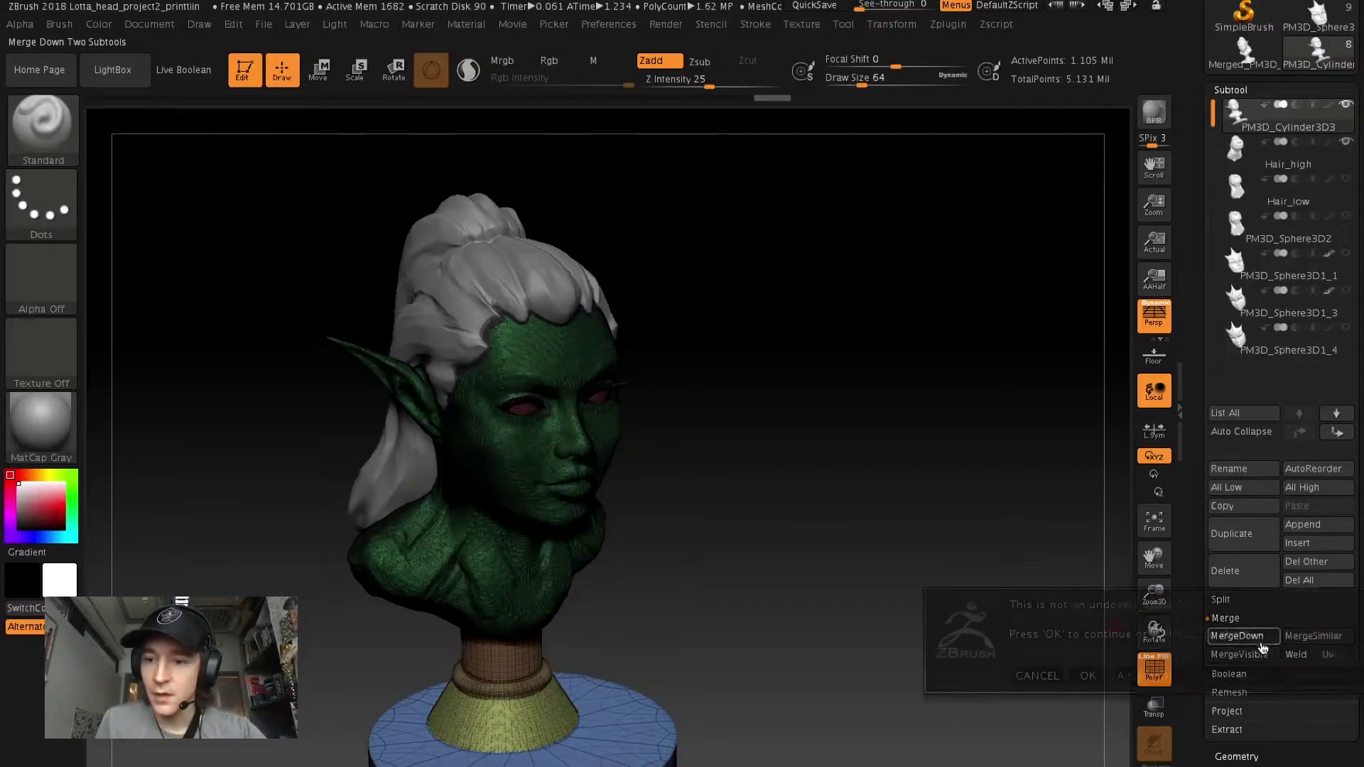
click(1090, 676)
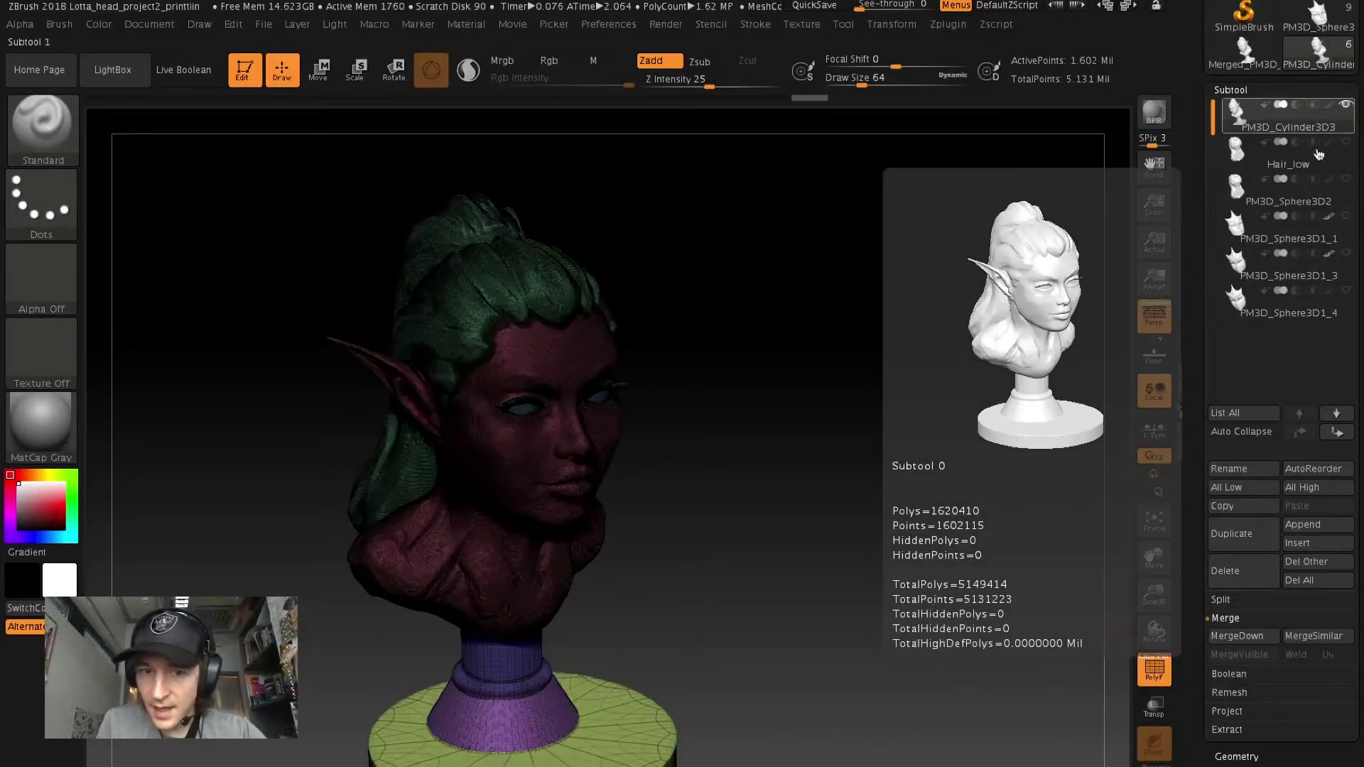
Orbit and zoom around the merged bust, toggling PolyF and leaving it off
mouse_move(890, 540)
mouse_down()
mouse_move(893, 566)
mouse_move(847, 625)
mouse_move(927, 554)
mouse_up()
click(1153, 668)
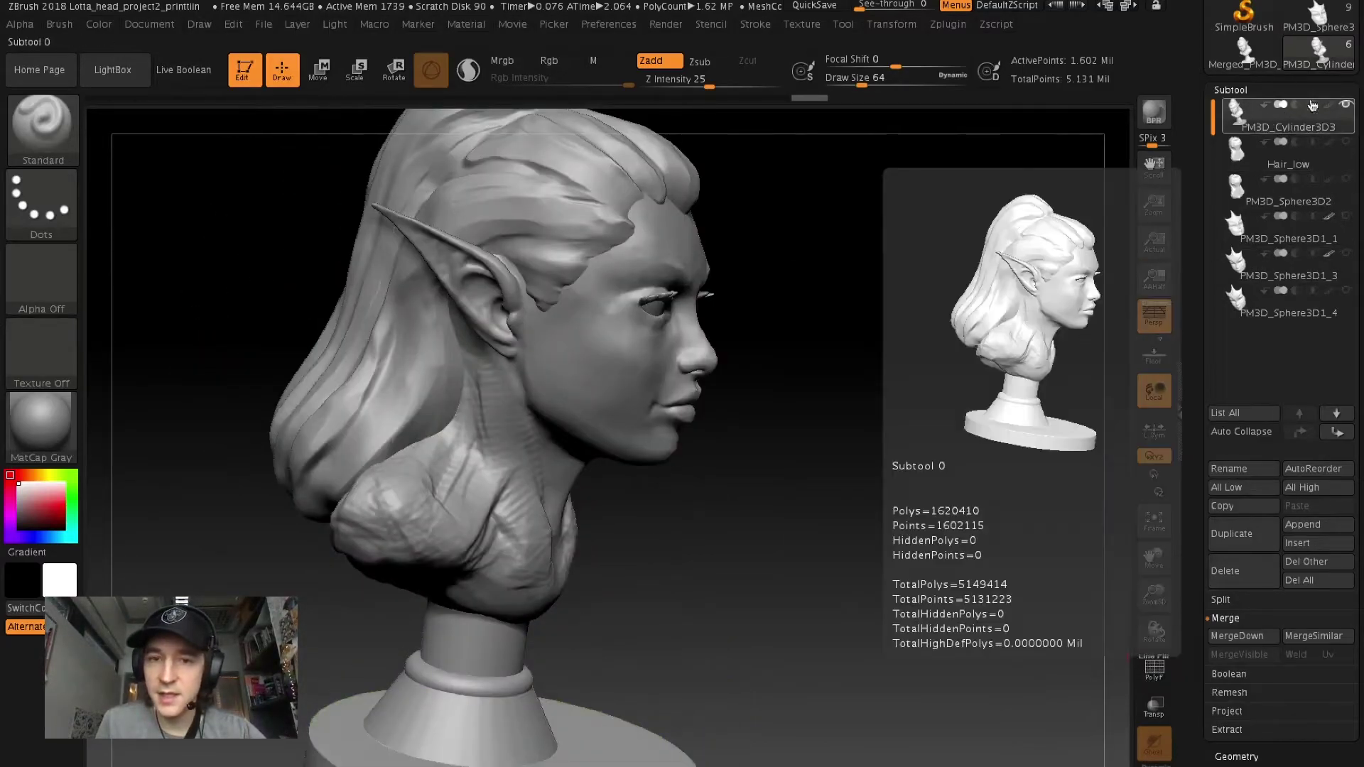
scroll(918, 538, up, 3)
drag(916, 535, 880, 546)
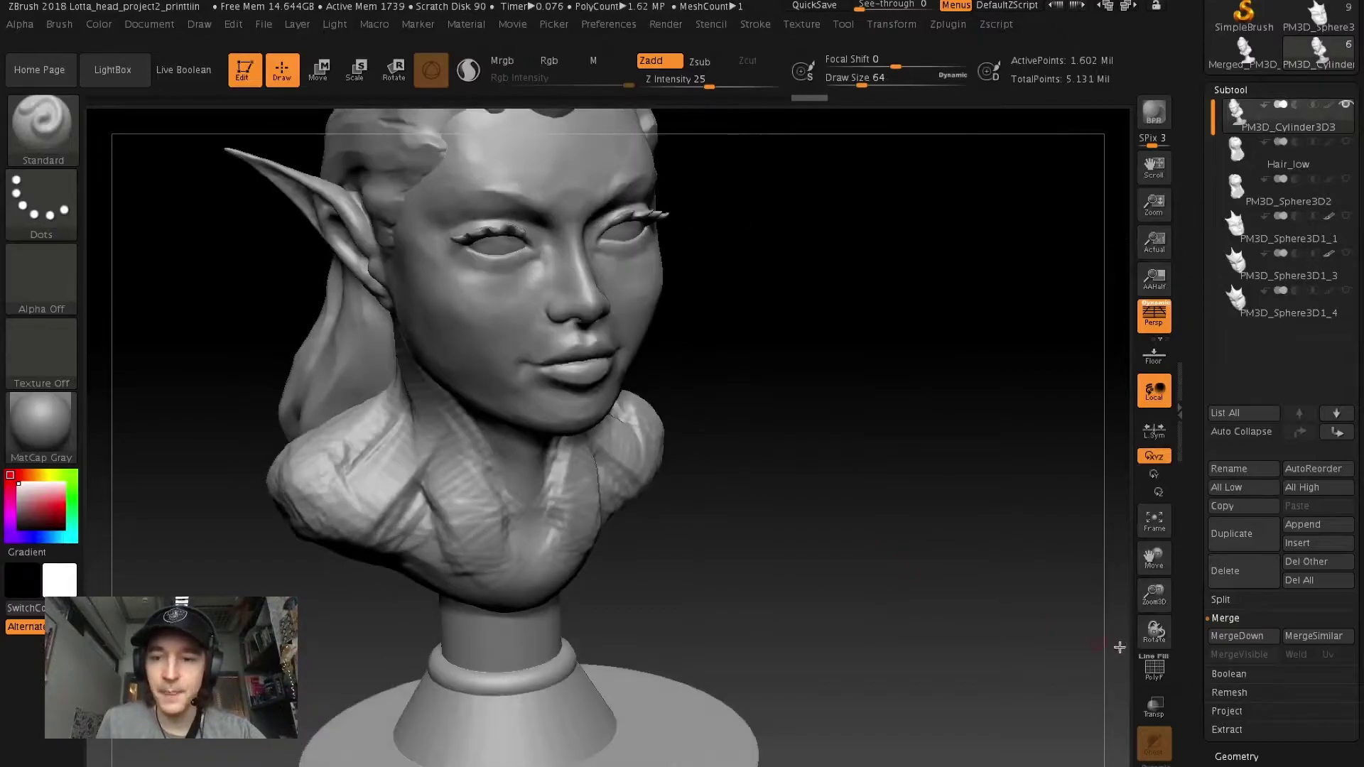
click(1160, 681)
mouse_move(959, 624)
mouse_down()
mouse_move(816, 597)
mouse_move(846, 601)
mouse_move(813, 582)
mouse_move(874, 569)
mouse_move(808, 559)
mouse_move(816, 533)
mouse_move(817, 554)
mouse_move(891, 540)
mouse_move(816, 548)
mouse_up()
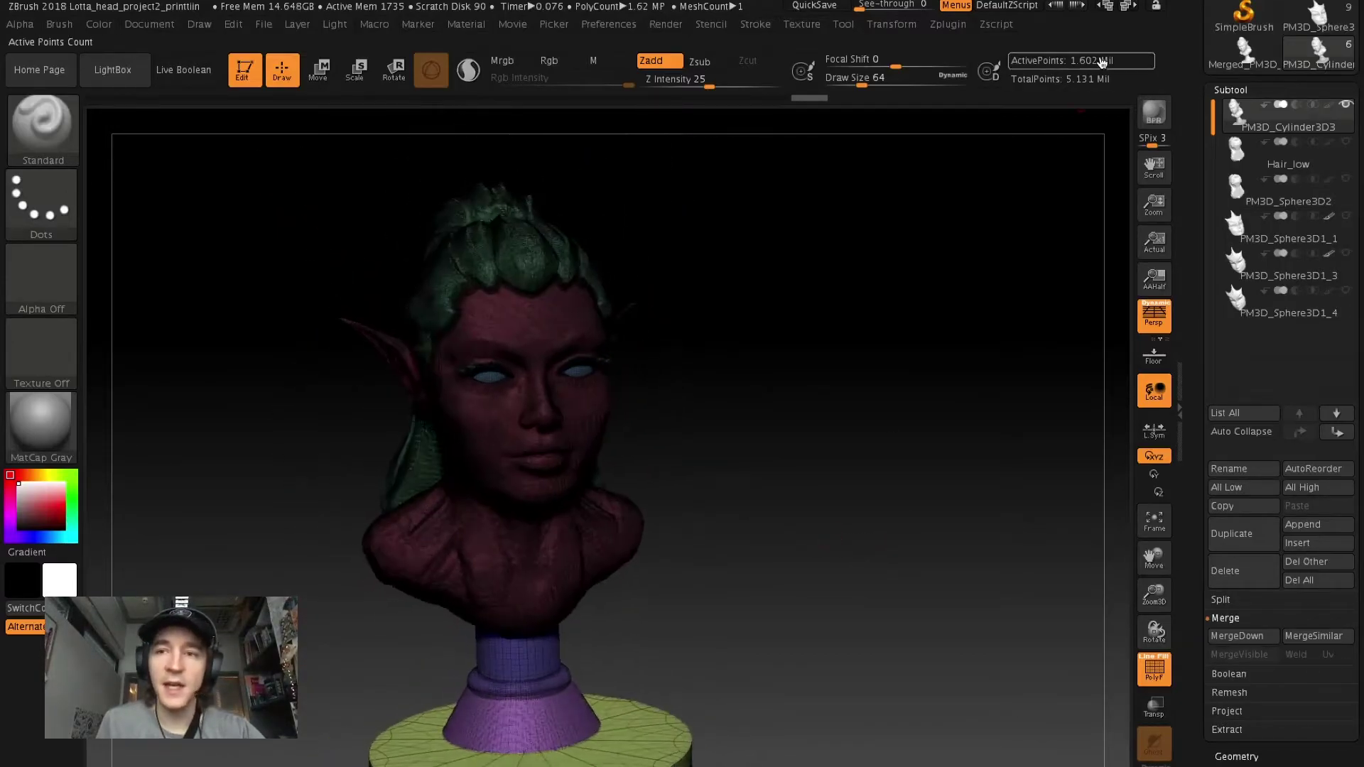
mouse_move(813, 338)
alt+mouse_down()
mouse_move(868, 372)
mouse_move(828, 417)
mouse_move(855, 402)
mouse_move(913, 434)
mouse_move(834, 423)
mouse_move(776, 435)
alt+mouse_up()
click(1155, 668)
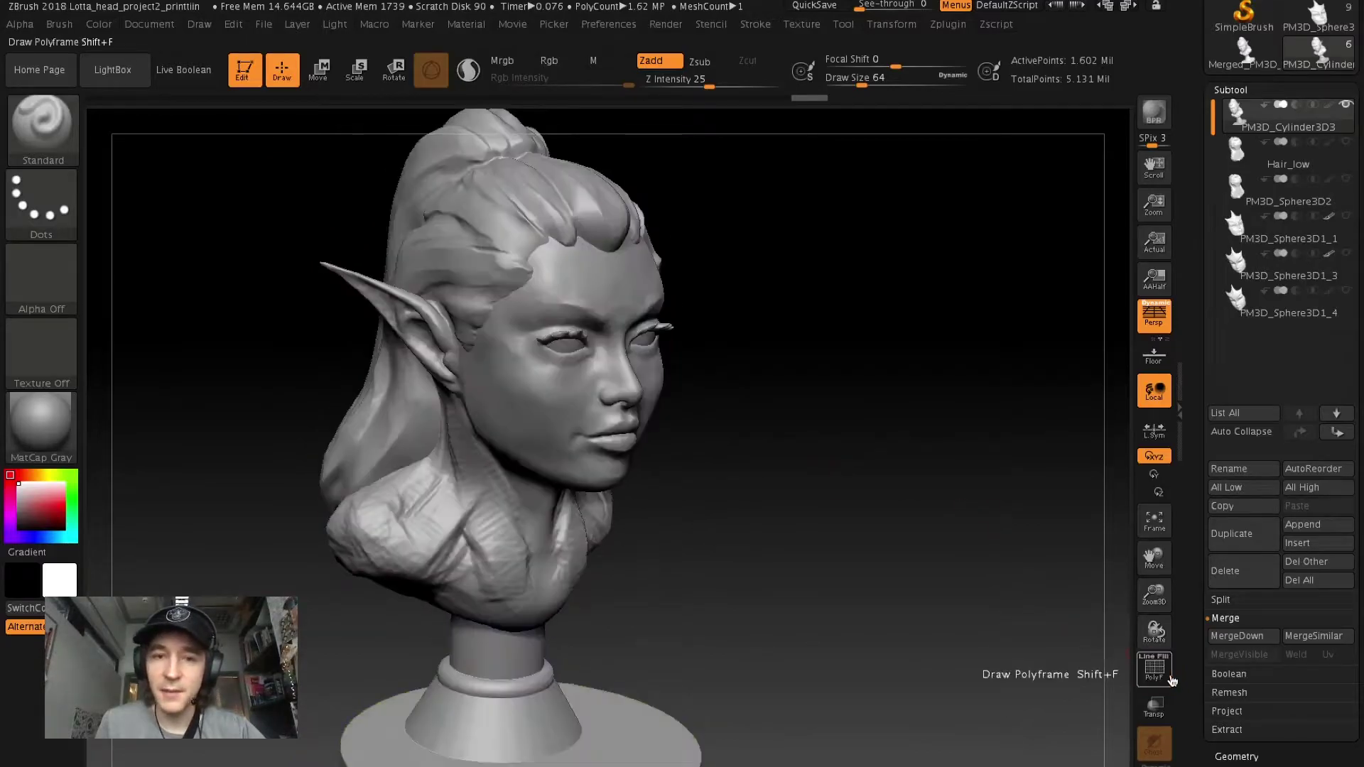
mouse_move(957, 525)
mouse_down()
mouse_move(974, 511)
mouse_move(889, 314)
mouse_up()
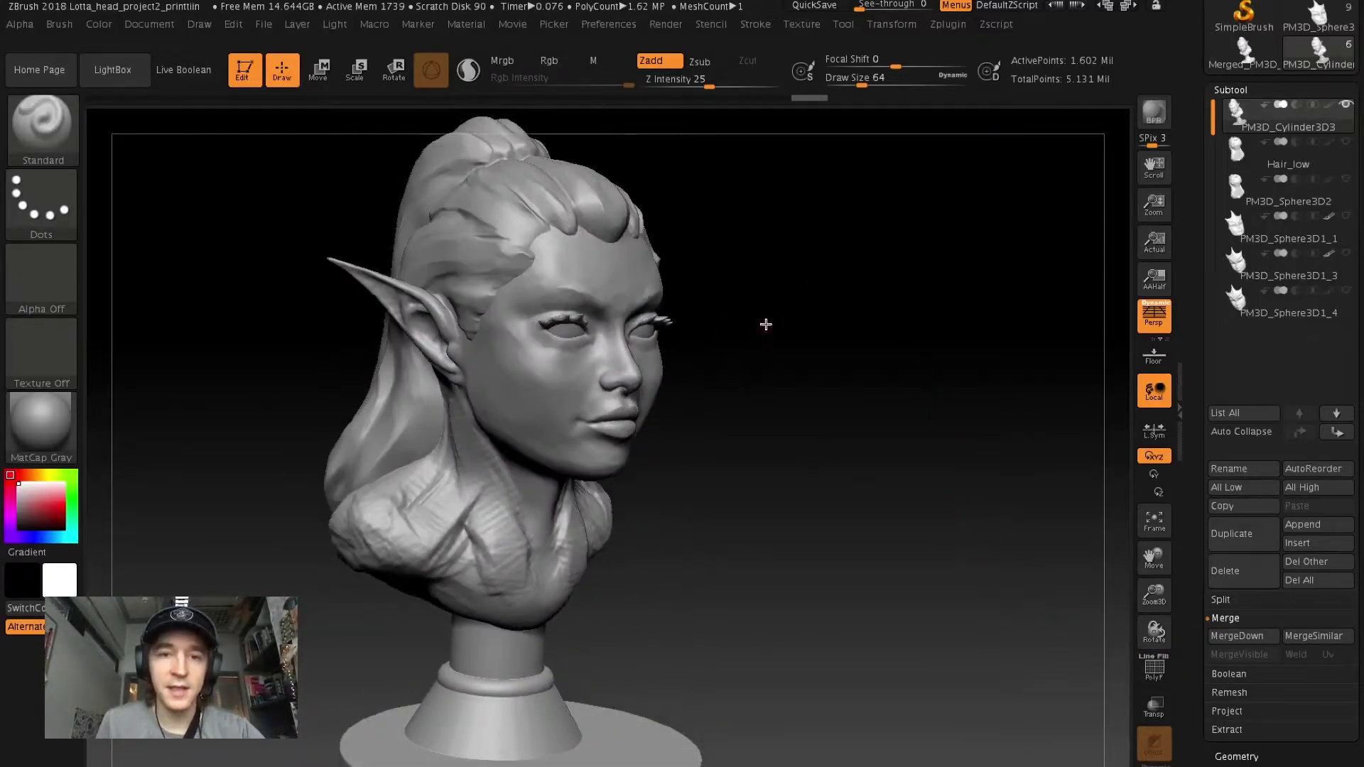
mouse_move(766, 325)
alt+mouse_down()
mouse_move(801, 338)
mouse_move(844, 505)
alt+mouse_up()
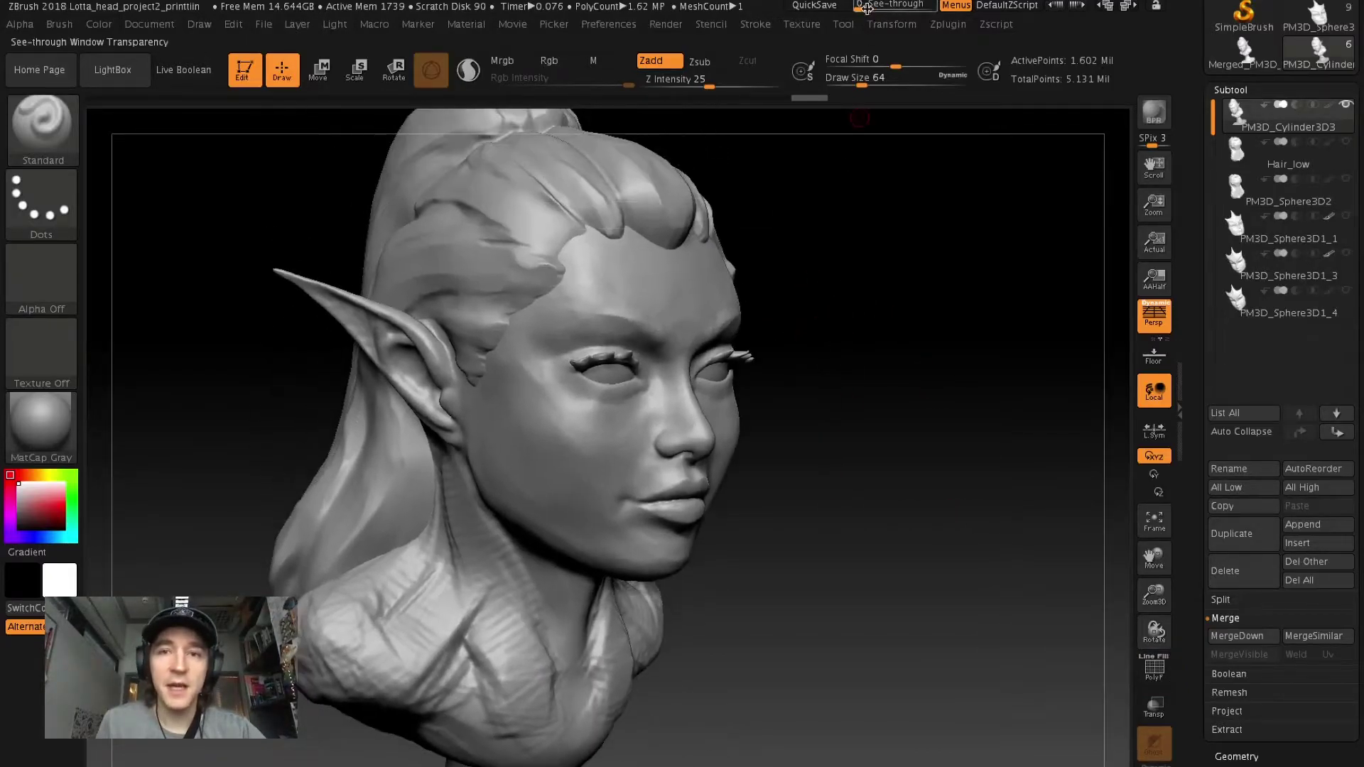
click(945, 25)
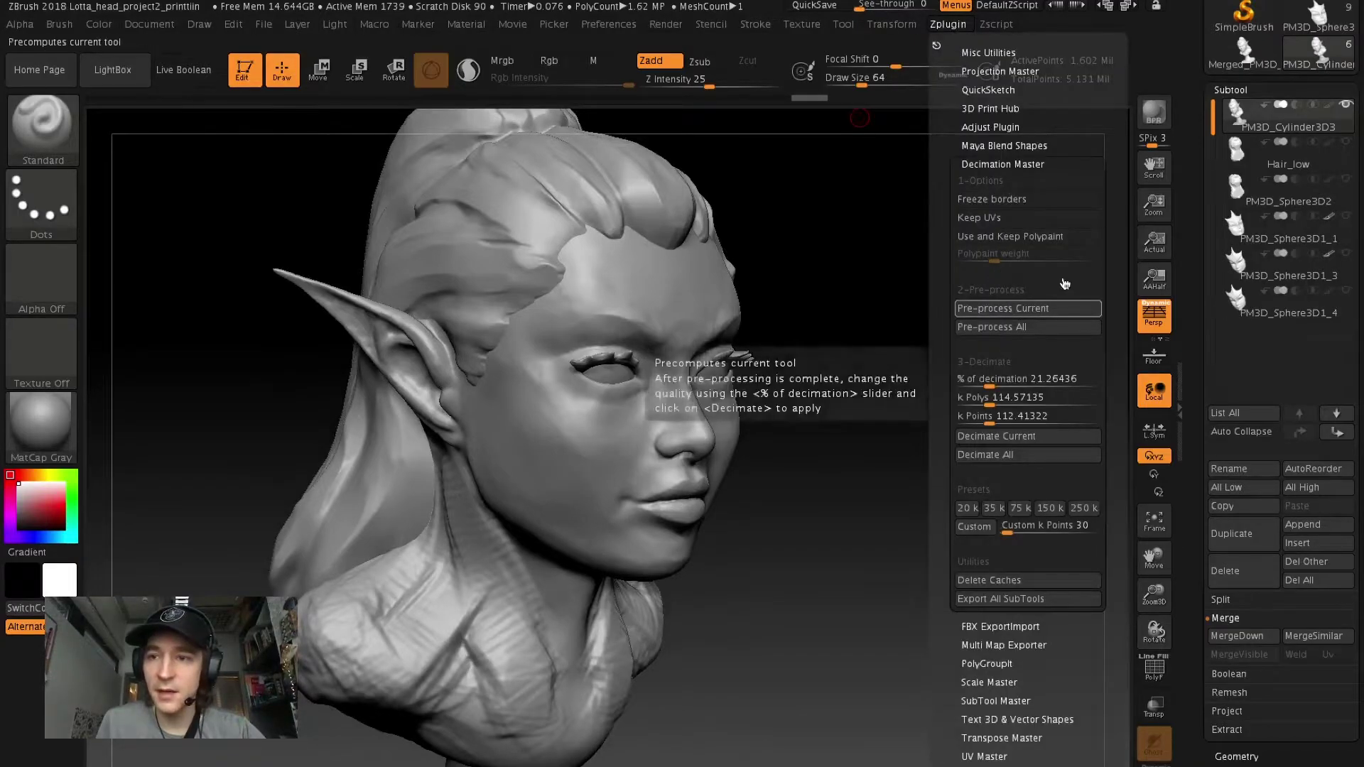
click(947, 28)
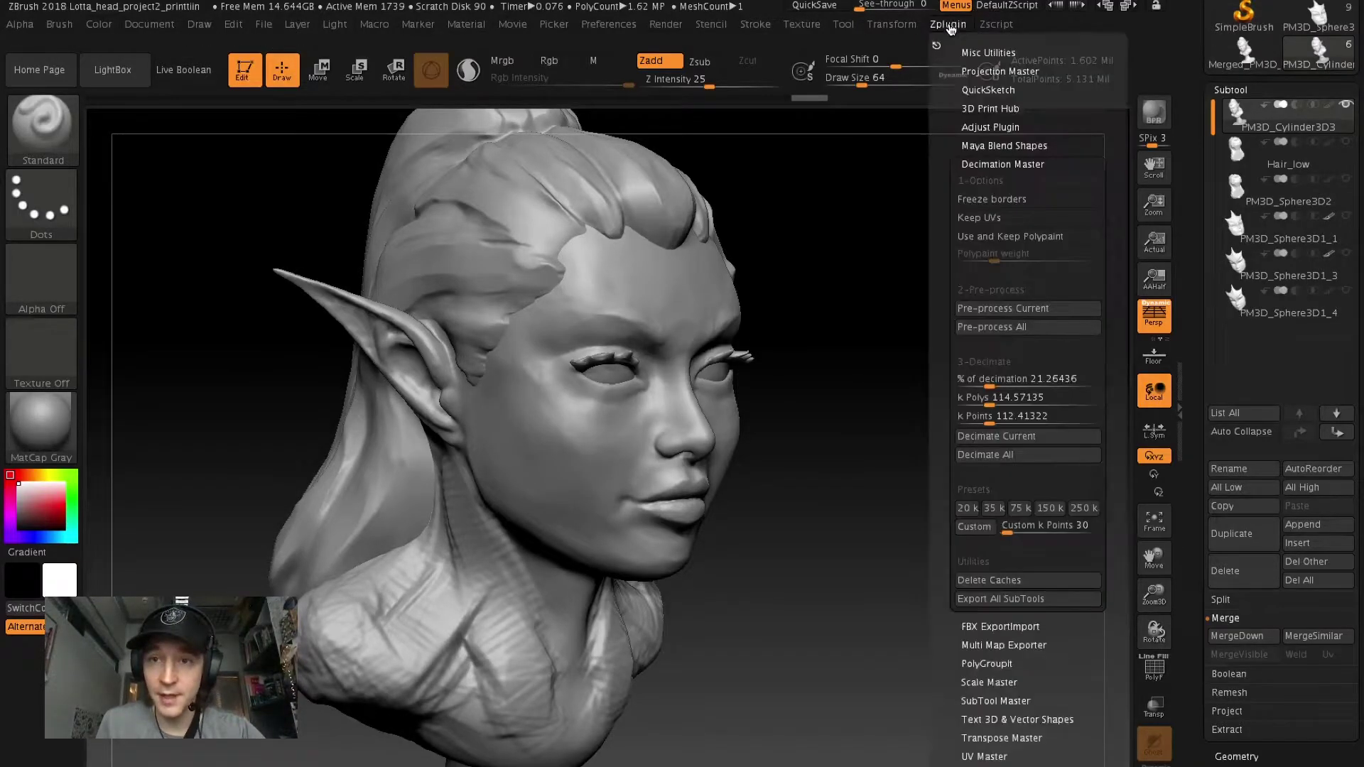
mouse_move(804, 260)
mouse_down()
mouse_move(920, 265)
mouse_move(981, 386)
mouse_move(842, 361)
mouse_up()
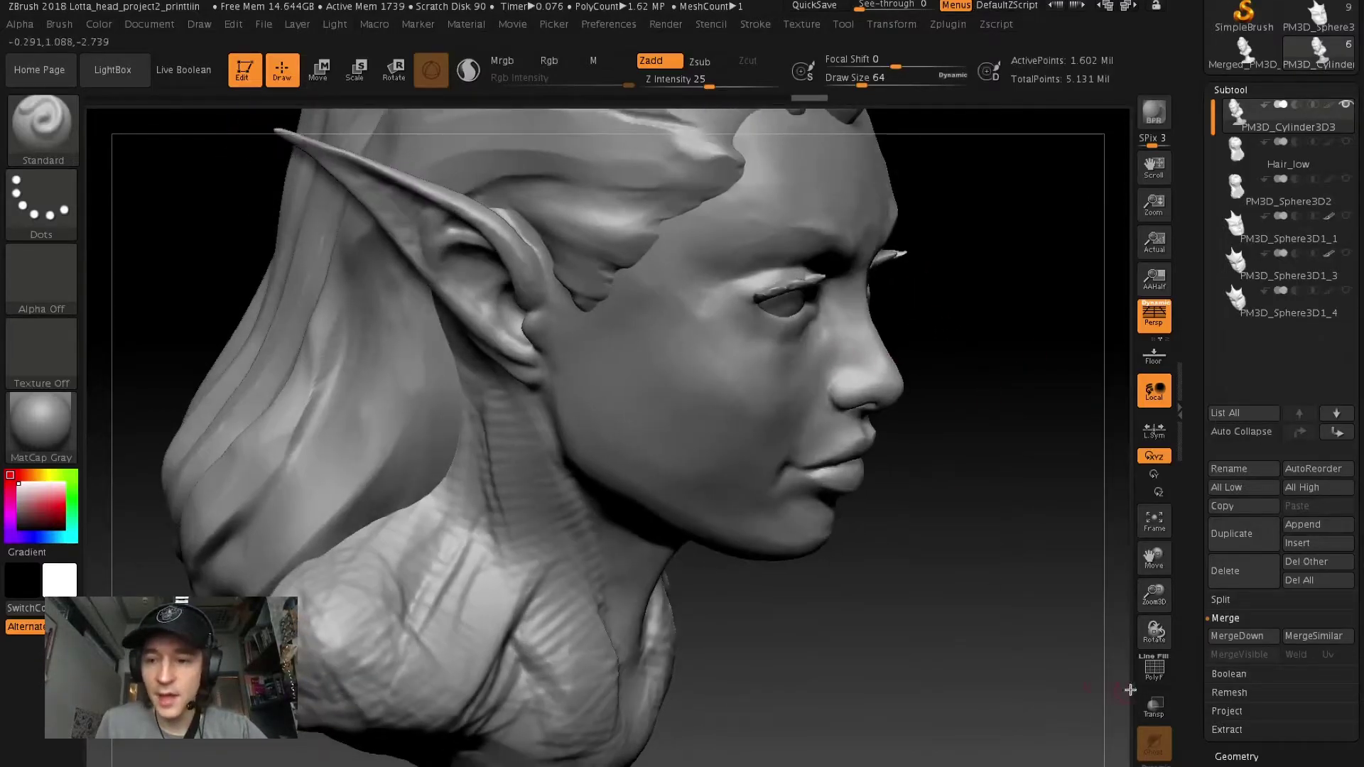
click(1152, 682)
alt+right_drag(914, 201, 955, 222)
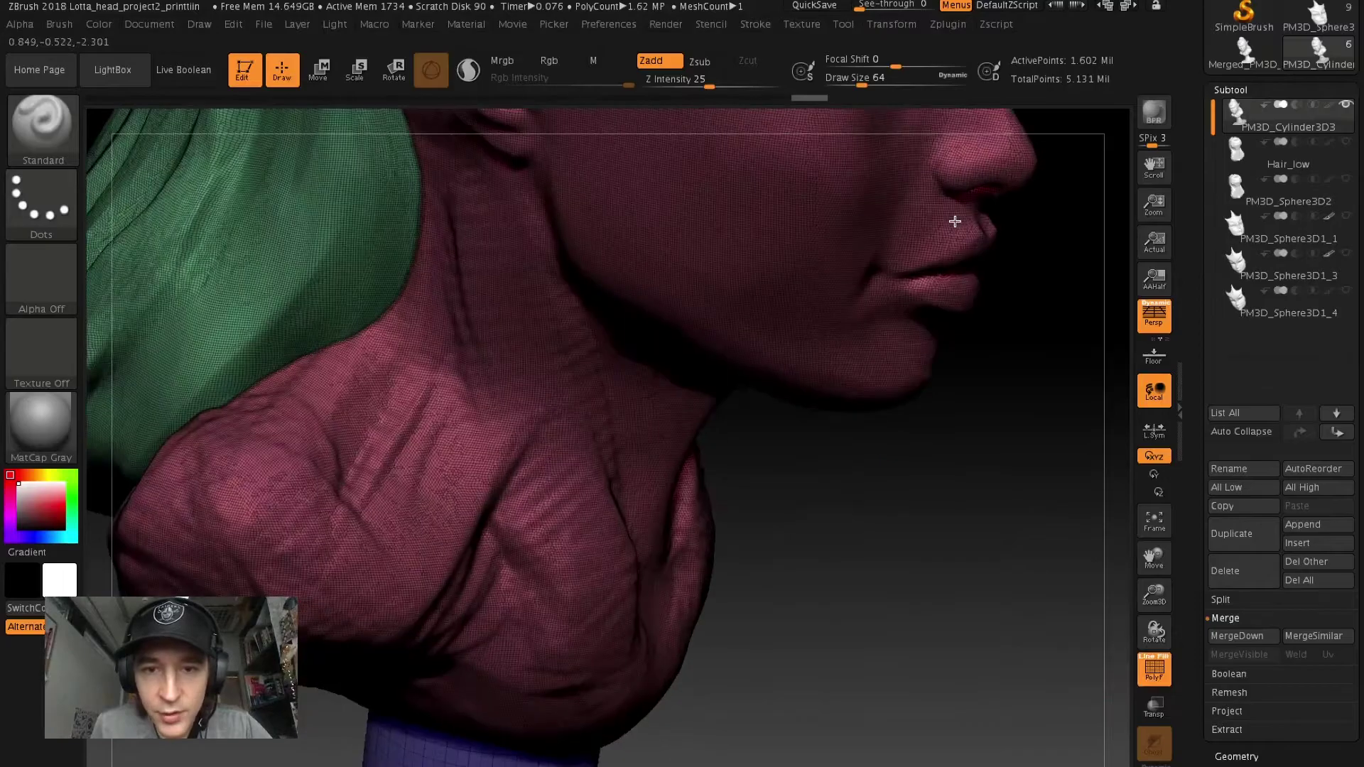
alt+right_drag(986, 380, 857, 599)
mouse_move(884, 353)
mouse_down()
mouse_move(947, 369)
mouse_move(632, 175)
mouse_up()
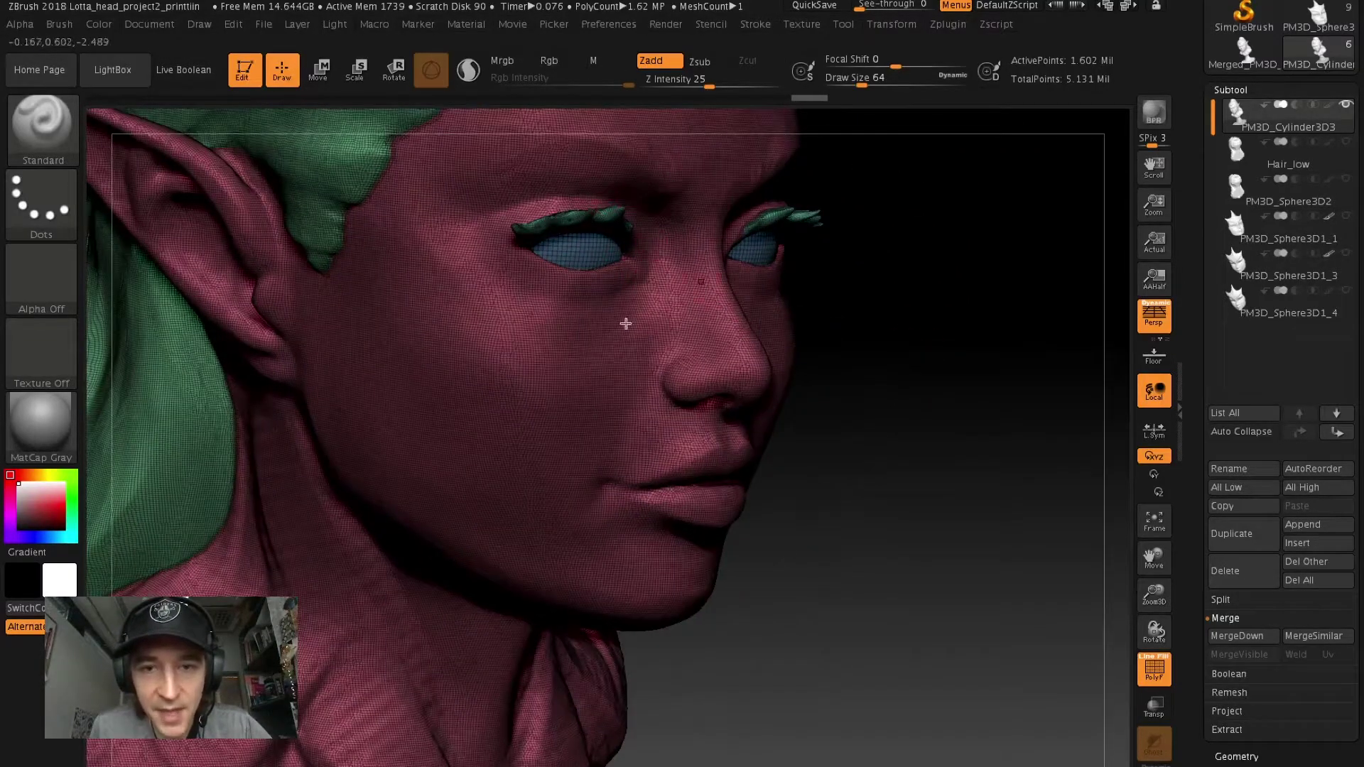
alt+right_drag(884, 370, 832, 387)
mouse_move(832, 387)
mouse_down()
mouse_move(798, 451)
mouse_move(874, 339)
mouse_move(867, 259)
mouse_move(761, 264)
mouse_up()
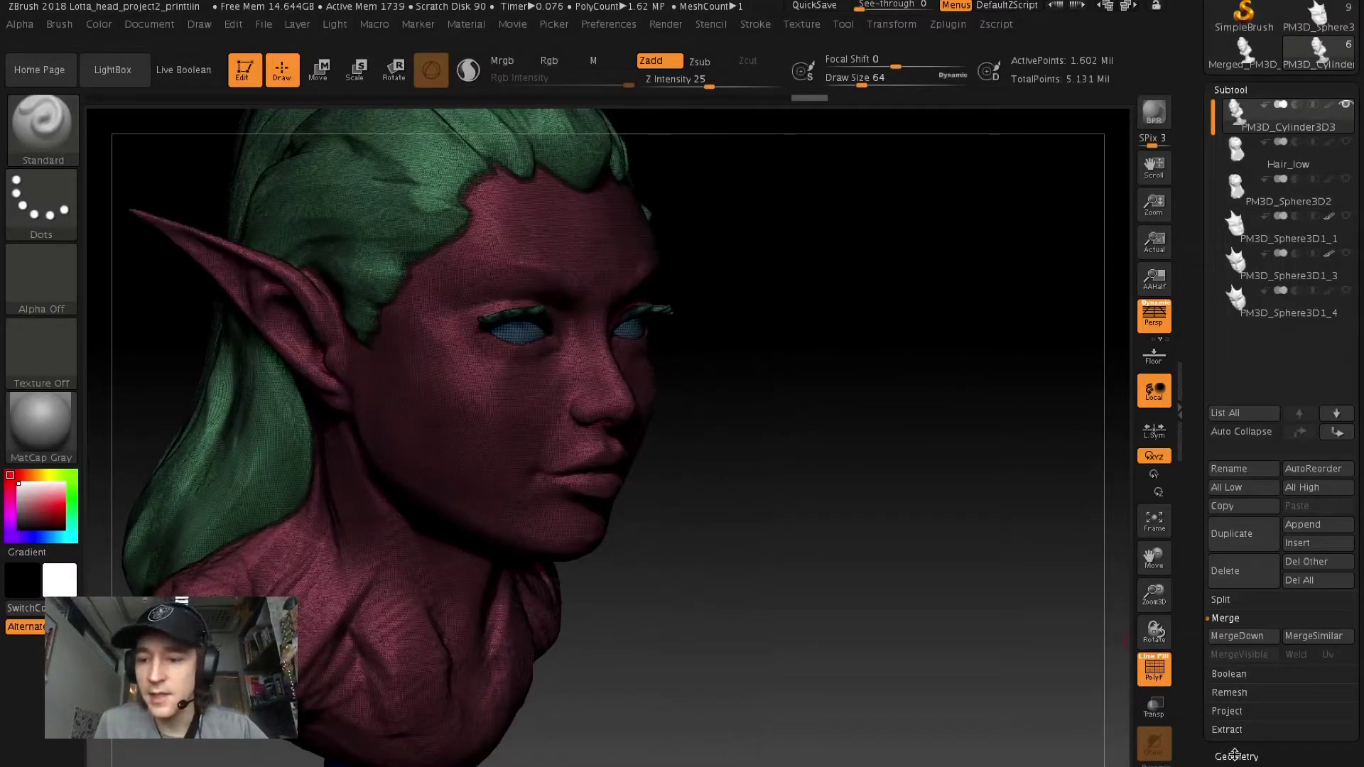
click(1155, 668)
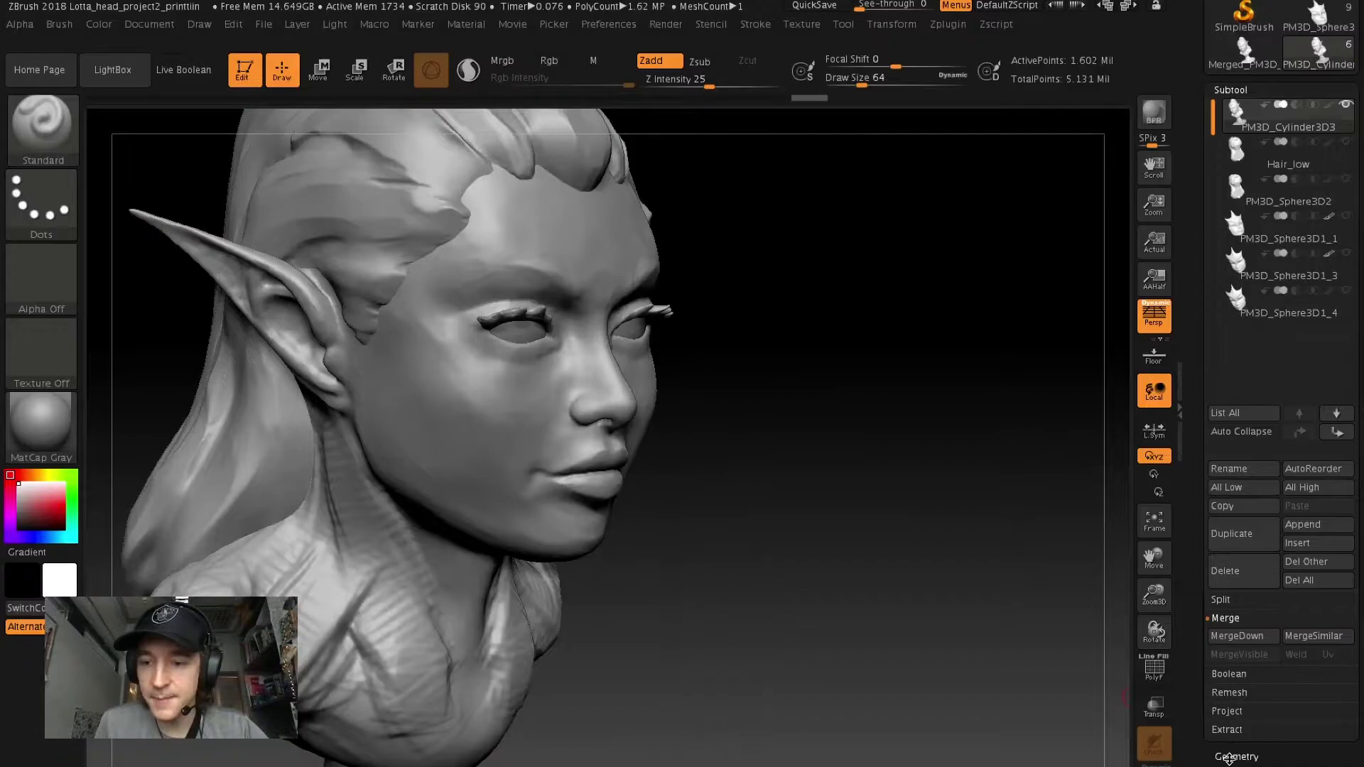
DynaMesh the merged bust at resolution 128 with polygroup colours shown
click(1230, 757)
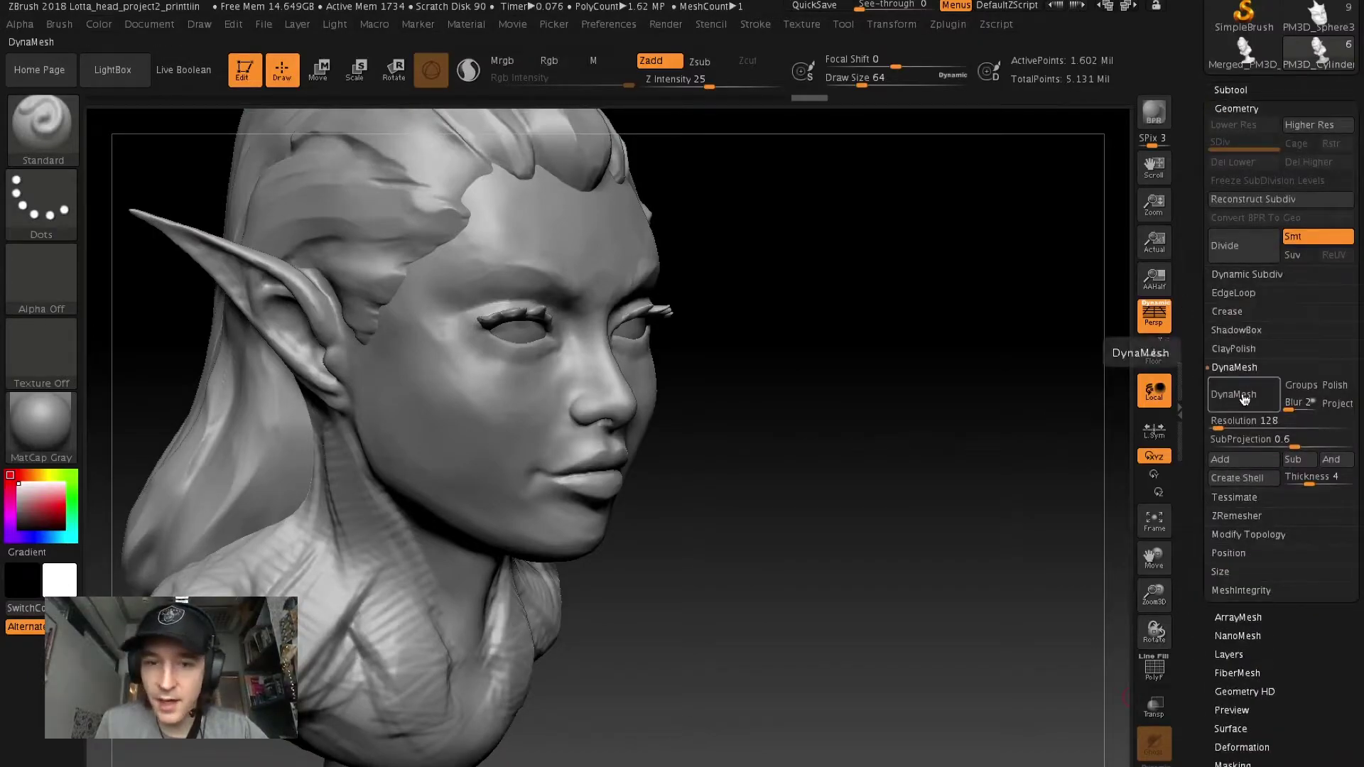
alt+drag(864, 420, 914, 448)
click(1146, 668)
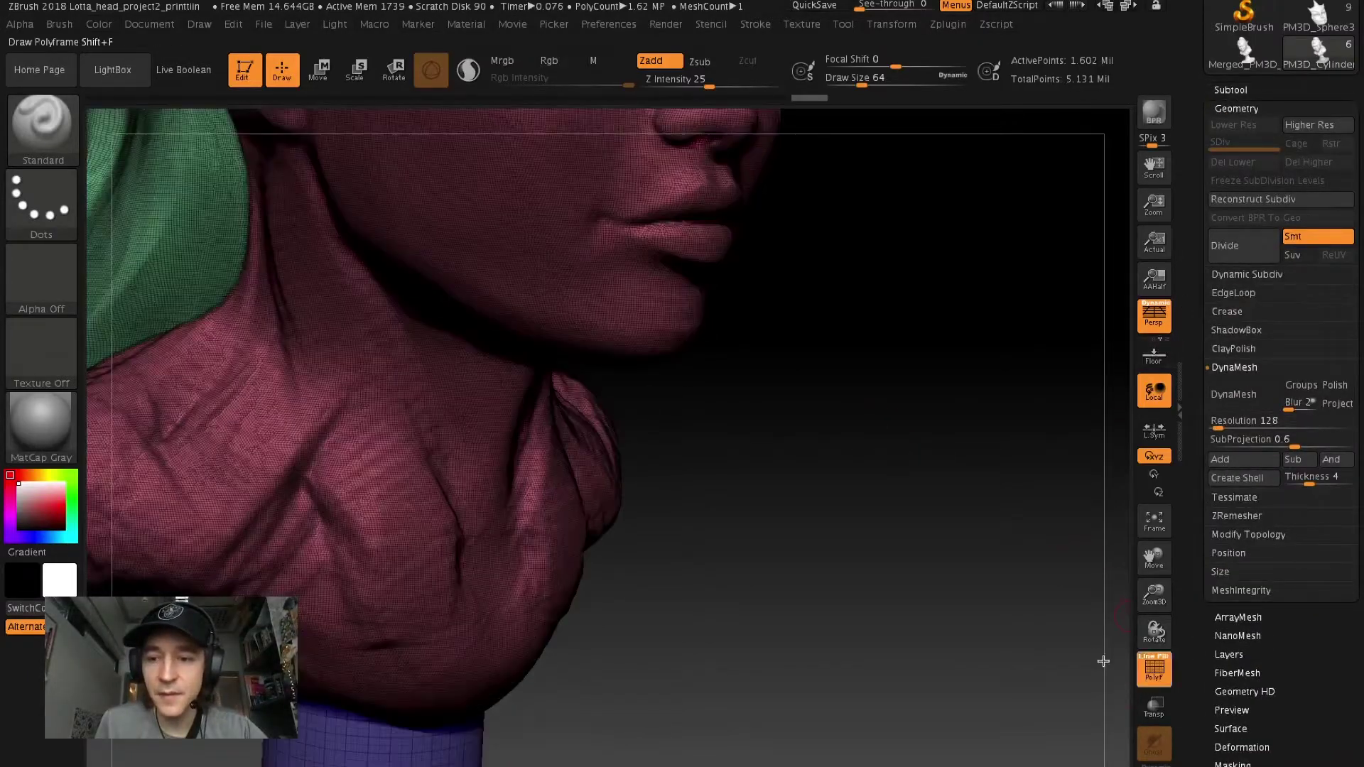
mouse_move(1102, 654)
mouse_down()
mouse_move(898, 471)
mouse_move(914, 478)
mouse_up()
click(1247, 399)
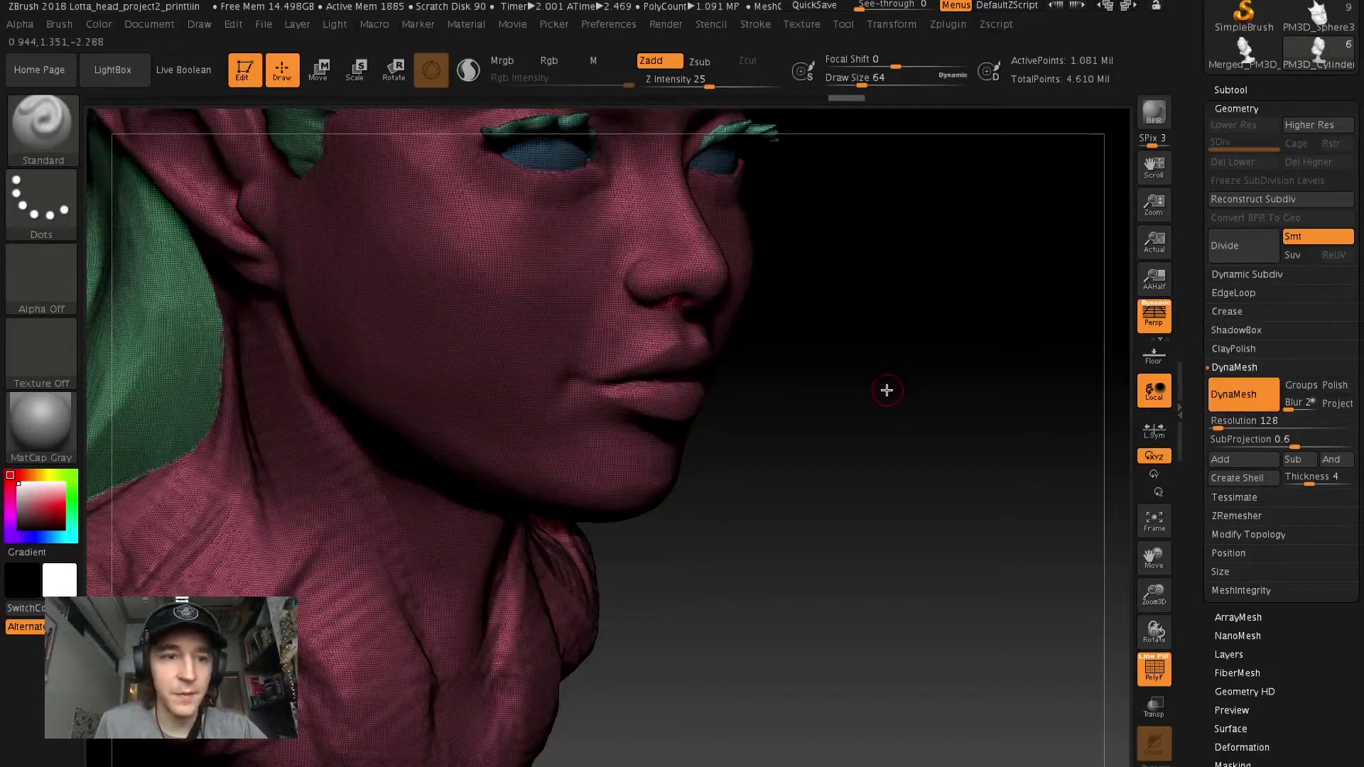
Inspect the fused seams, restore the DynaMeshed state via undo history, and hide PolyF
mouse_move(846, 539)
mouse_down()
mouse_move(682, 454)
mouse_move(669, 385)
mouse_move(648, 409)
mouse_up()
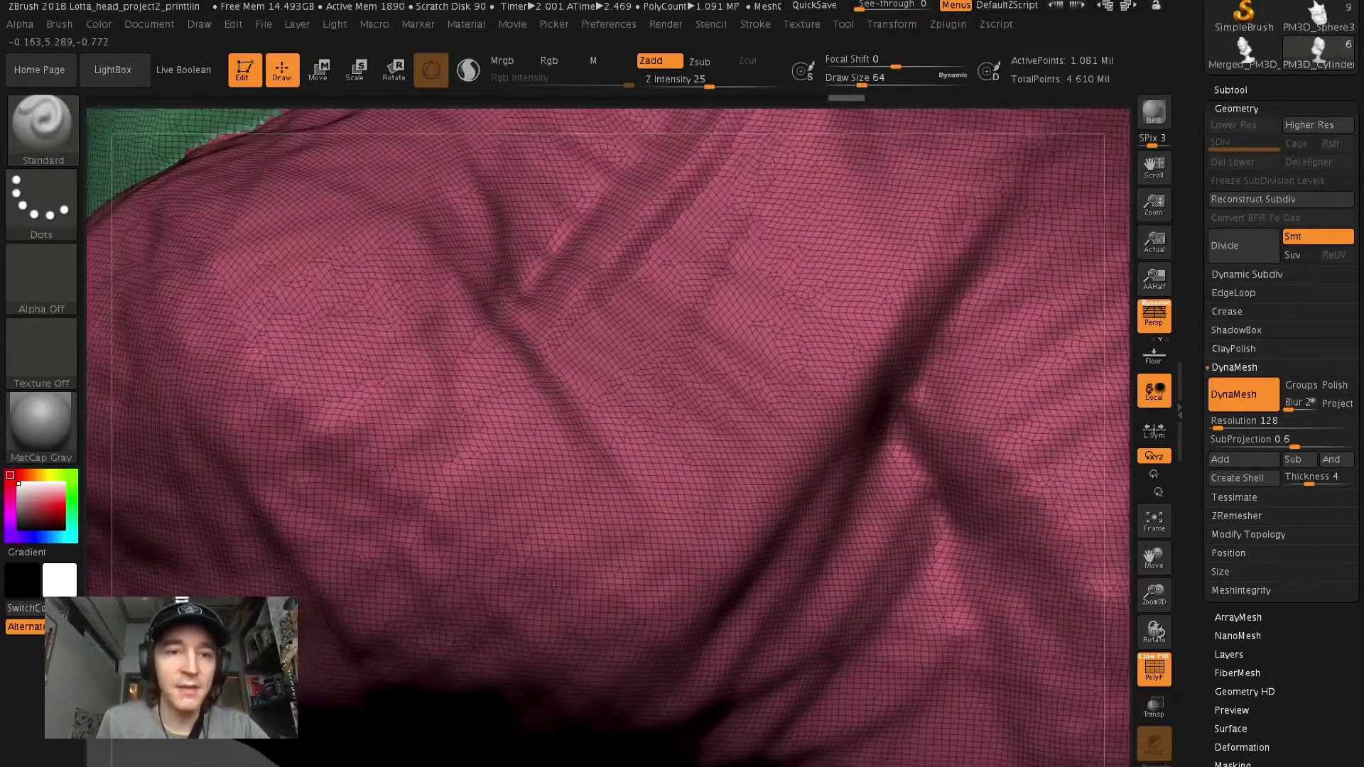
mouse_move(413, 255)
mouse_down()
mouse_move(792, 639)
mouse_move(883, 478)
mouse_up()
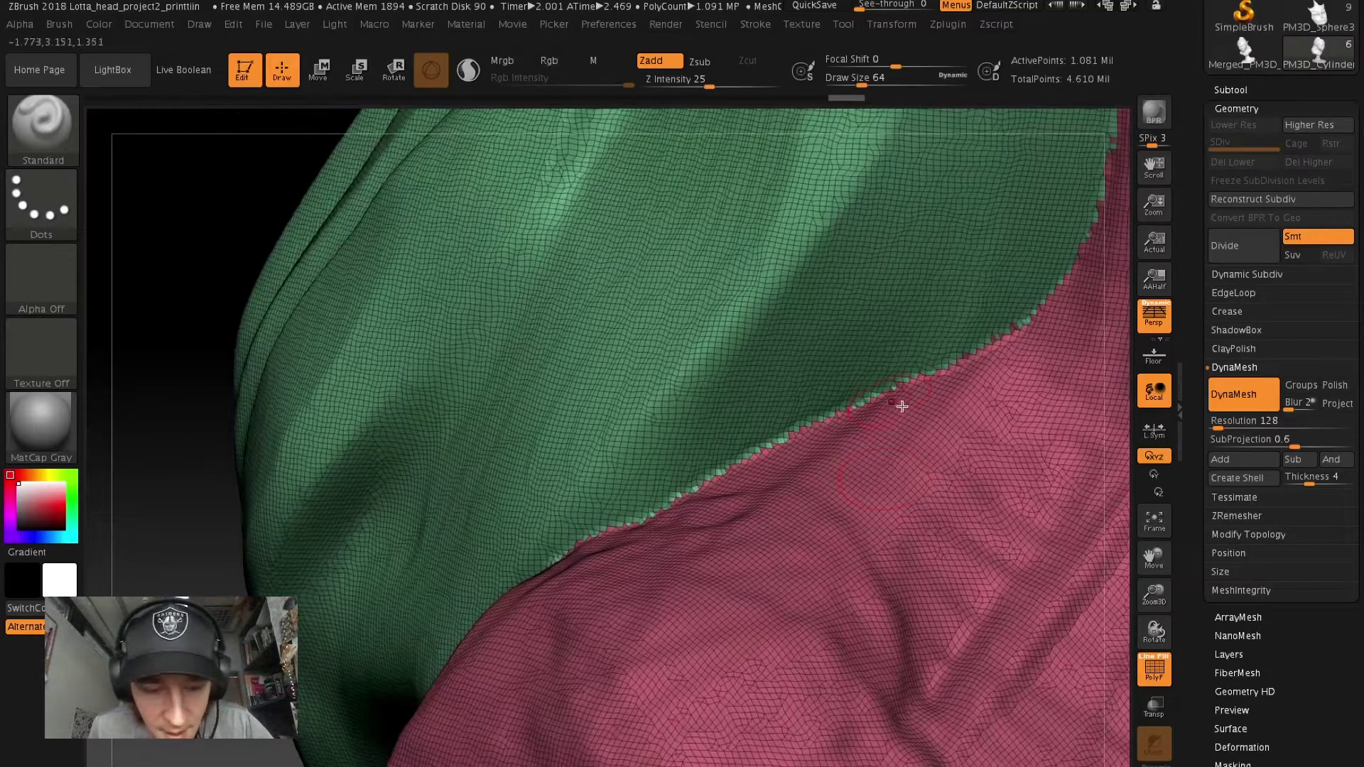
key(ctrl)
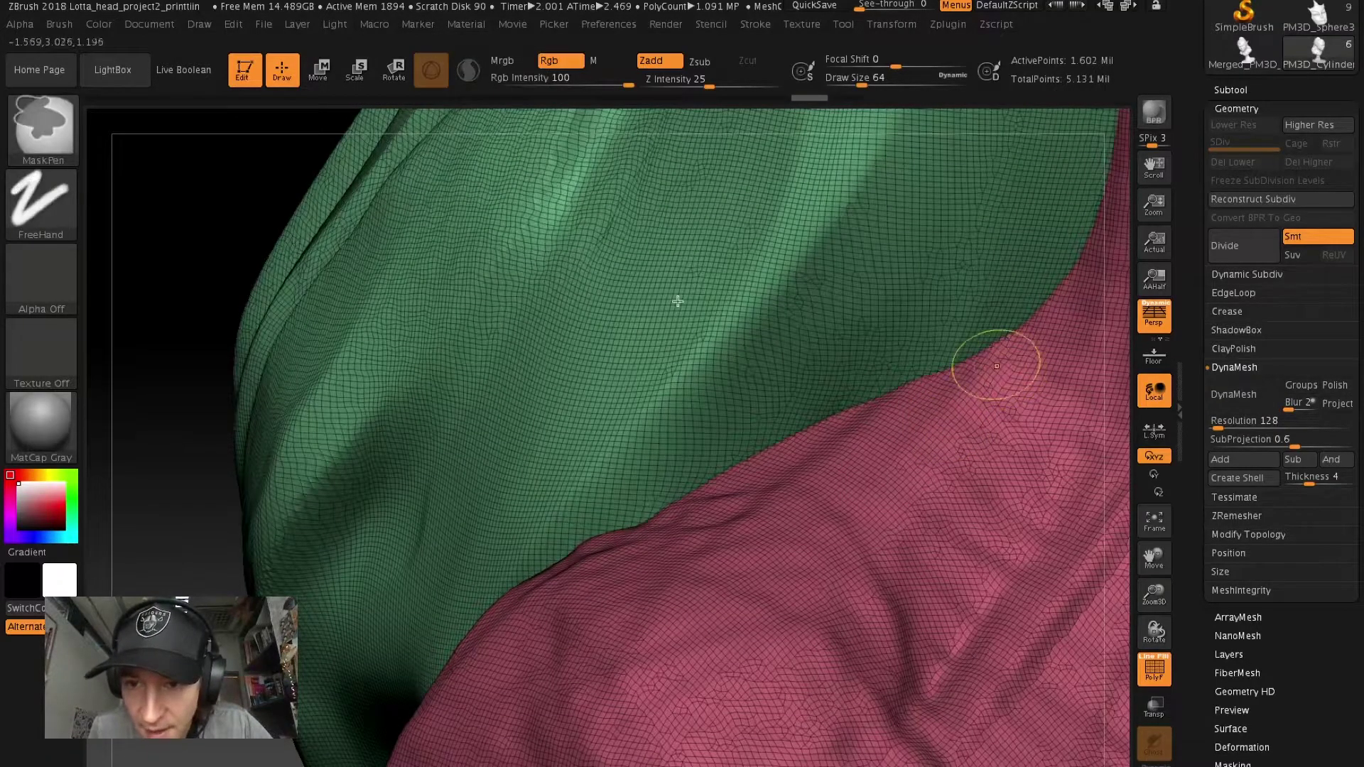
key(ctrl+z)
mouse_move(812, 100)
mouse_down()
mouse_move(867, 101)
mouse_move(798, 100)
mouse_move(835, 104)
mouse_up()
key(f)
mouse_move(438, 354)
mouse_down()
mouse_move(551, 399)
mouse_move(270, 485)
mouse_up()
mouse_move(765, 505)
mouse_down()
mouse_move(749, 496)
mouse_move(822, 478)
mouse_move(1048, 625)
mouse_move(1012, 616)
mouse_move(995, 628)
mouse_up()
click(1155, 668)
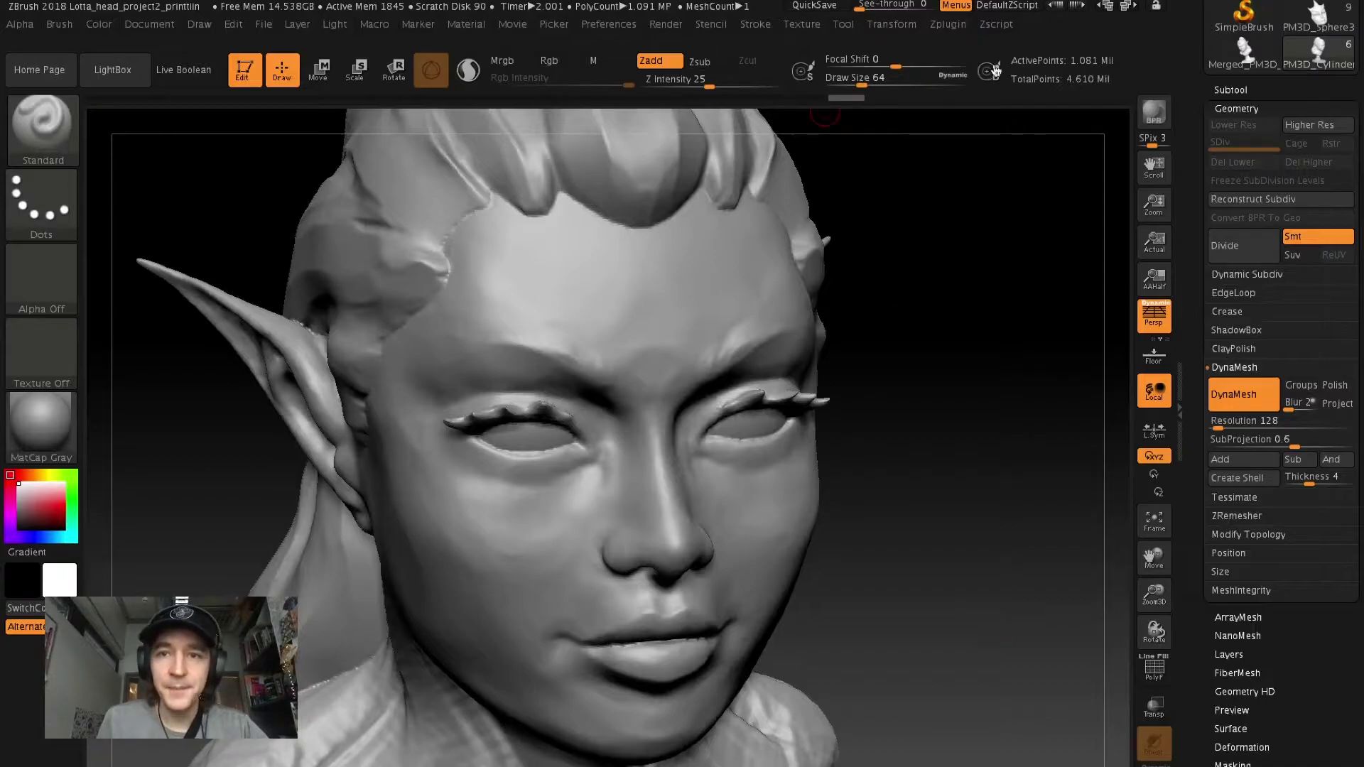
Inspect the DynaMeshed bust close up, briefly showing then hiding polygroup colours
mouse_move(894, 547)
alt+mouse_down()
mouse_move(871, 535)
mouse_move(819, 578)
alt+mouse_up()
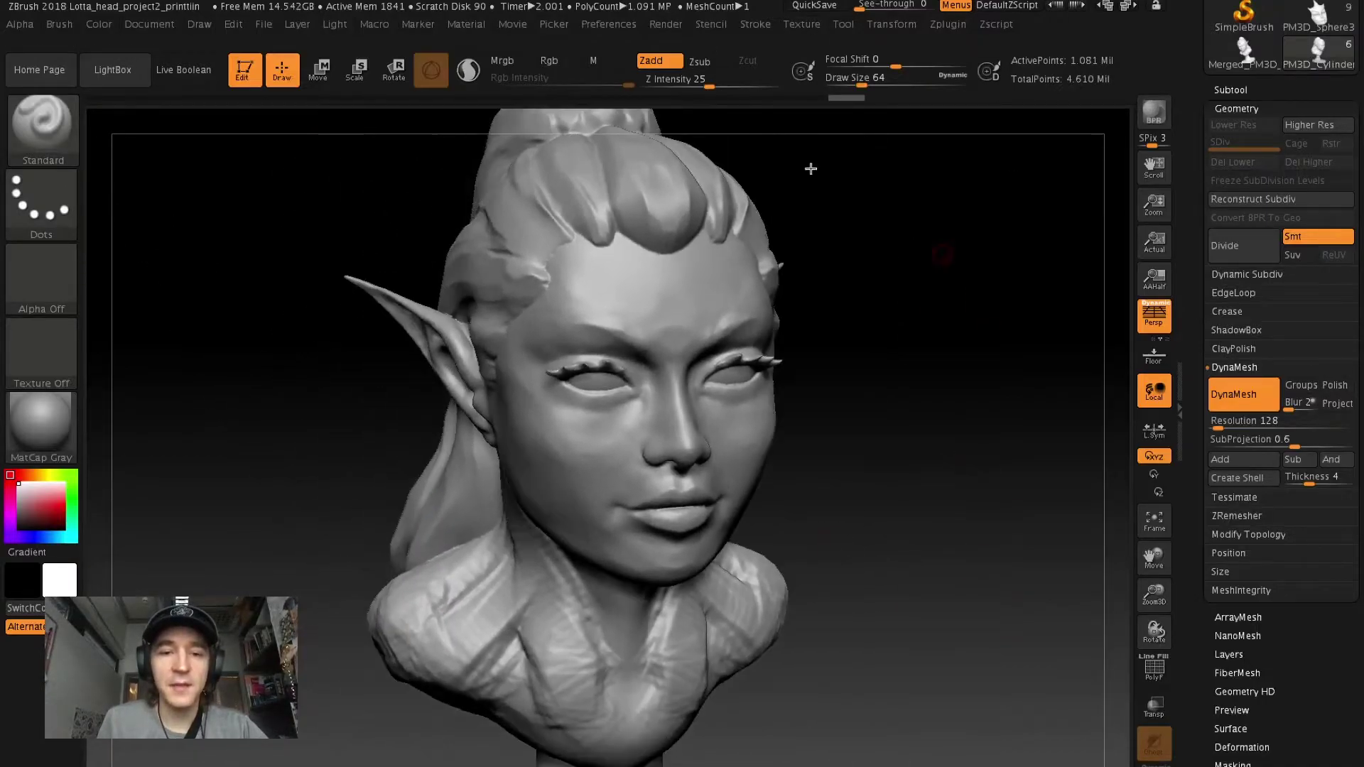
mouse_move(782, 343)
alt+mouse_down()
mouse_move(922, 213)
mouse_move(886, 496)
mouse_move(668, 620)
mouse_move(1153, 547)
mouse_move(696, 685)
mouse_move(504, 676)
alt+mouse_up()
alt+drag(572, 721, 751, 567)
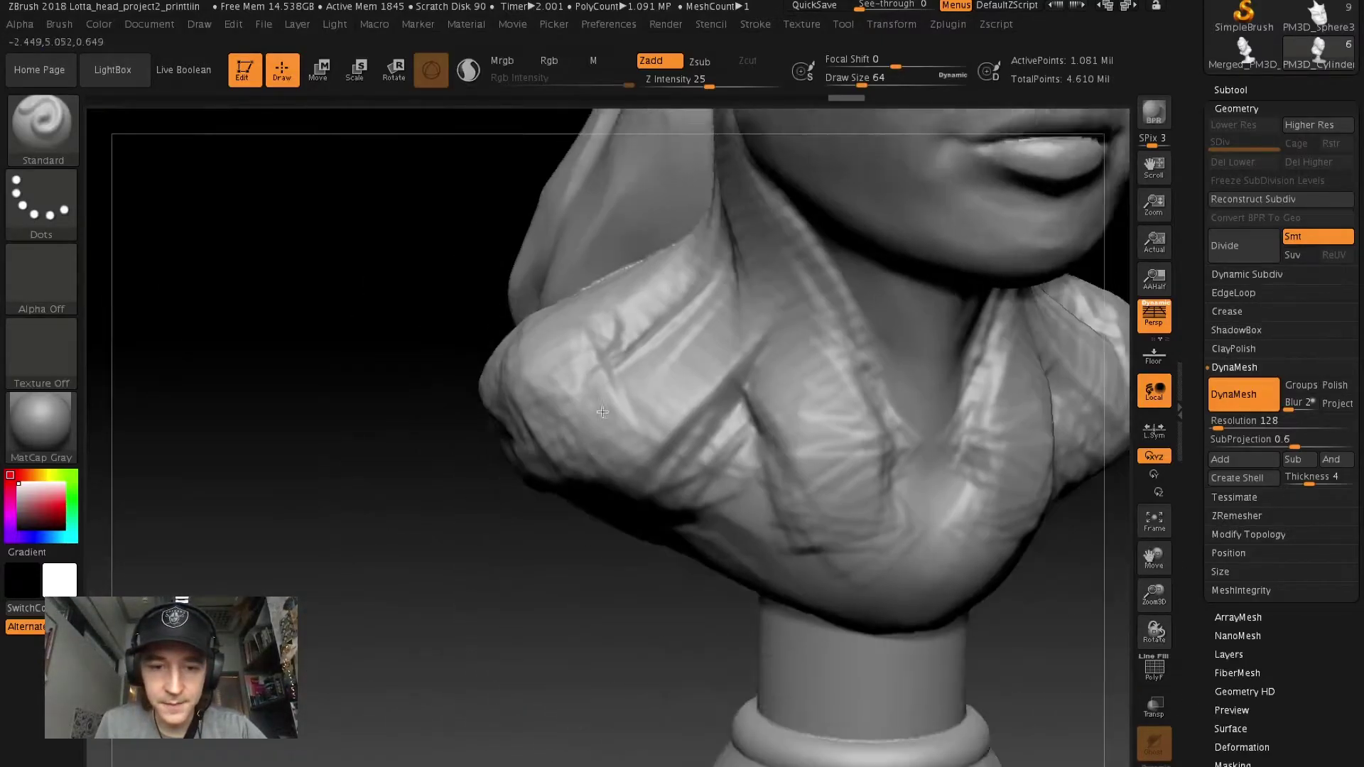
click(1154, 668)
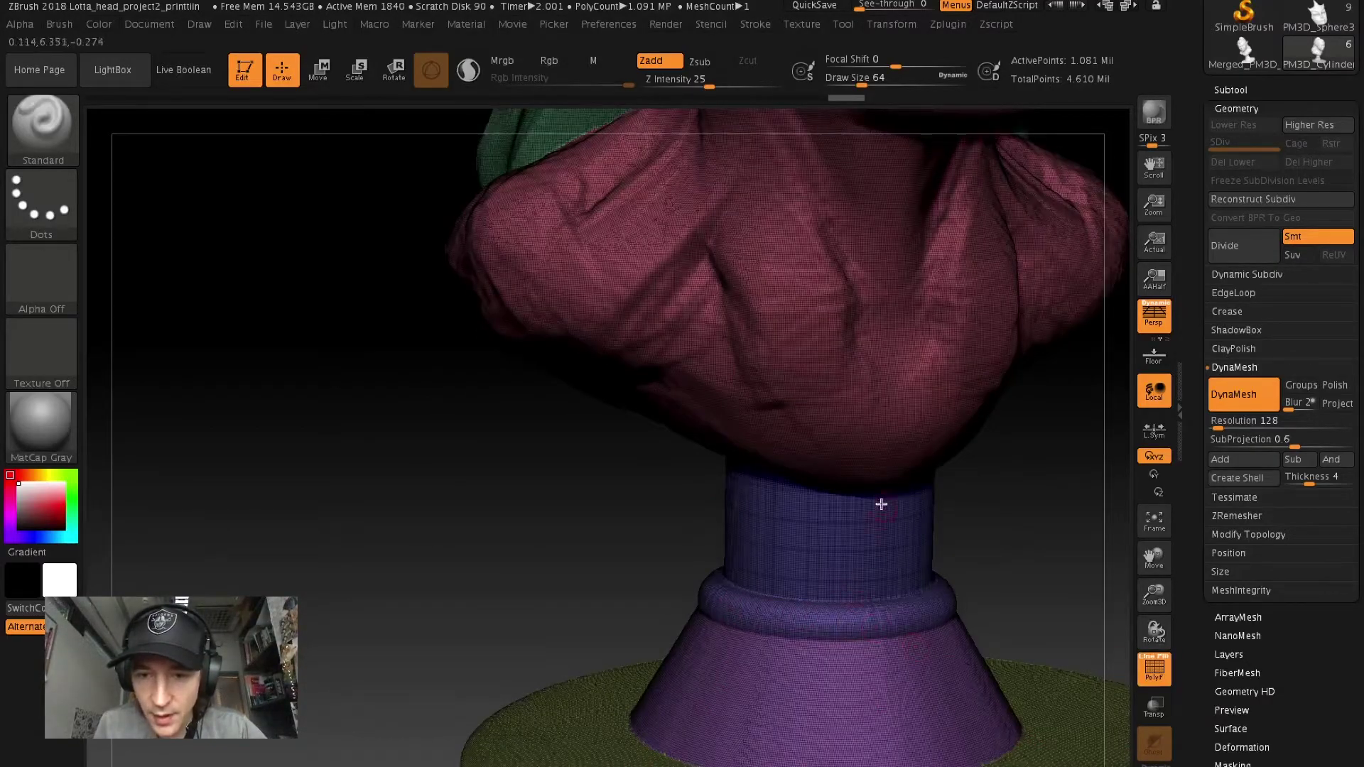
alt+drag(1008, 451, 938, 451)
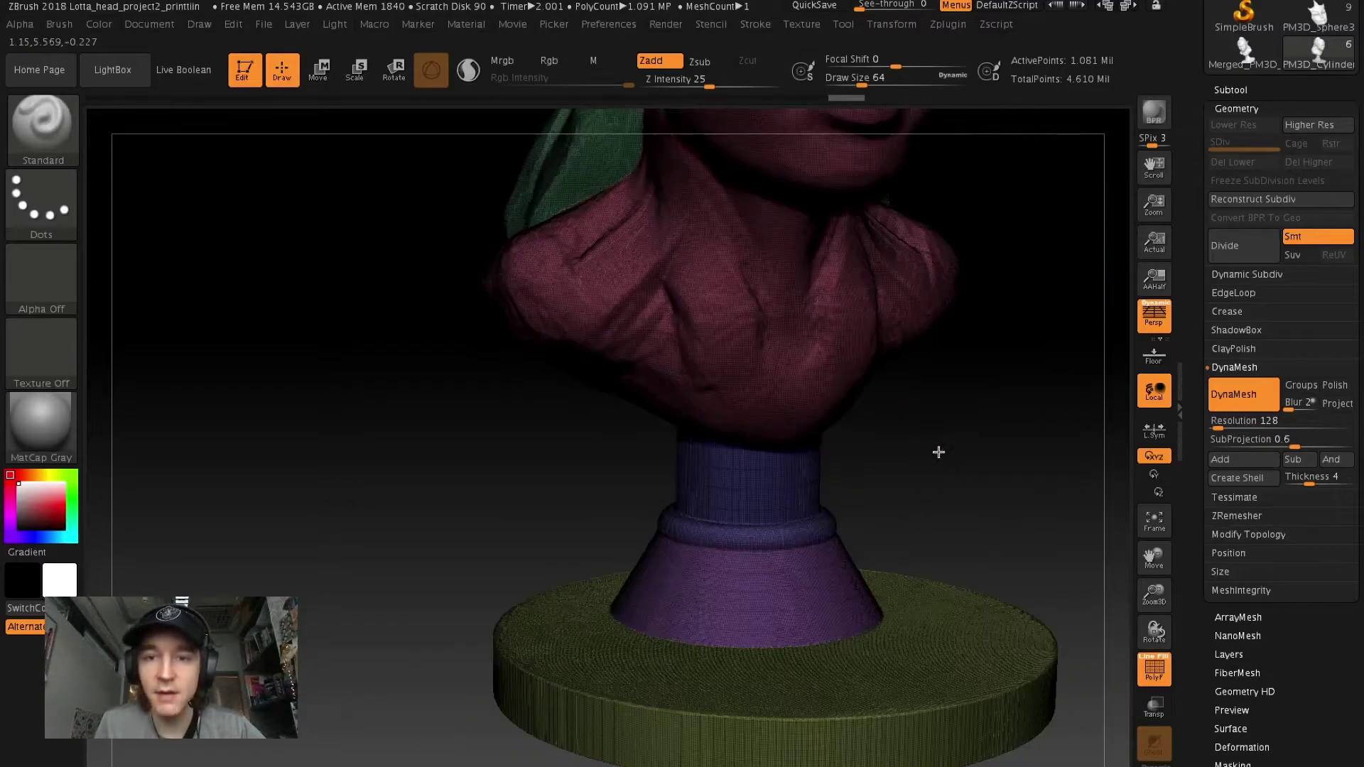
click(1154, 667)
alt+drag(816, 455, 815, 388)
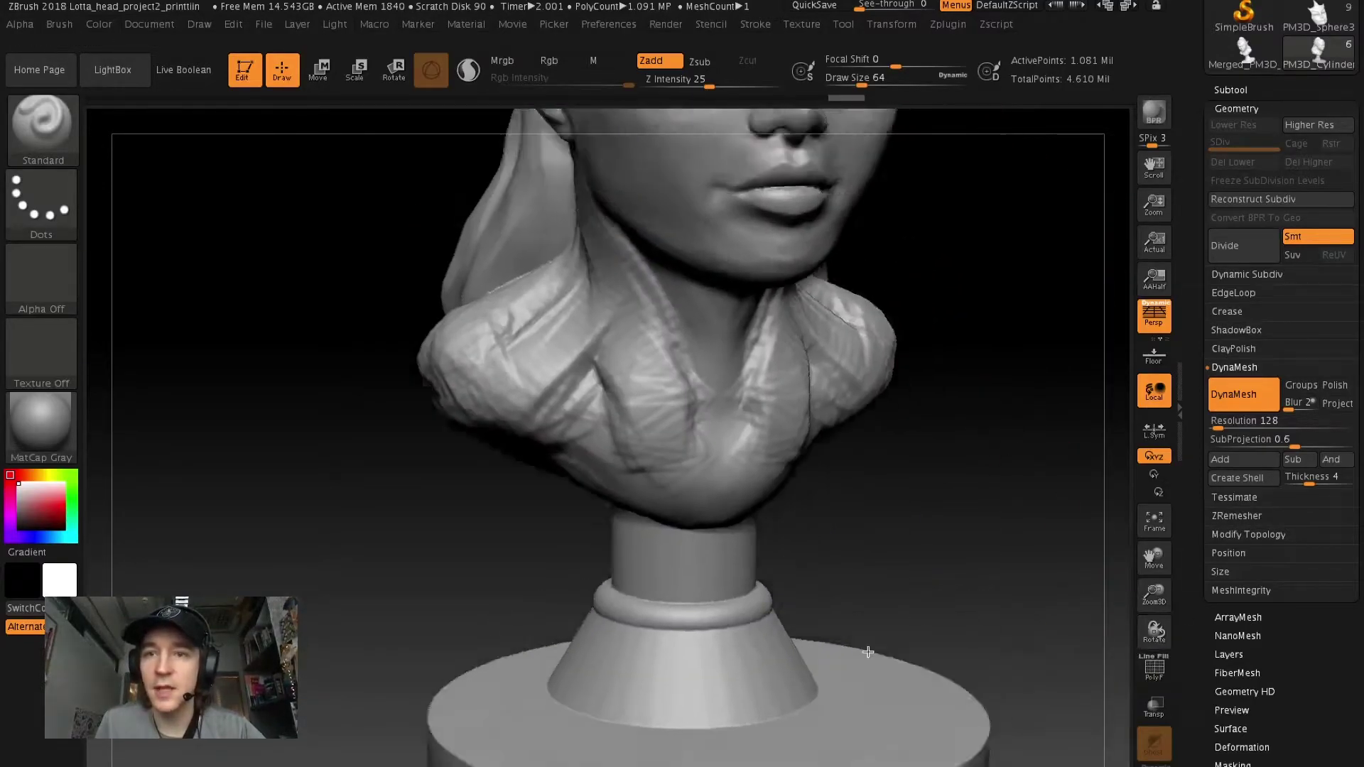
alt+drag(876, 296, 874, 536)
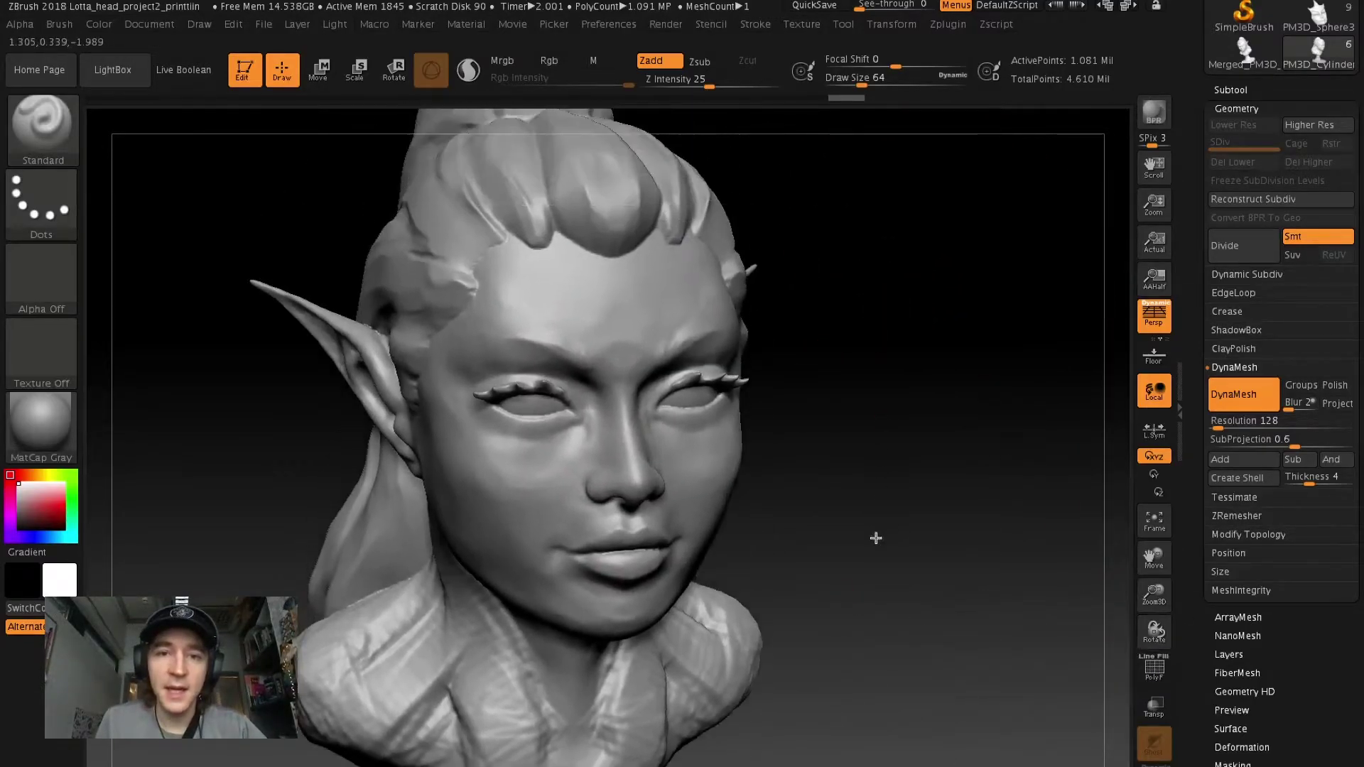
Turn on PolyF and run Decimation Master's Pre-process Current on the bust
click(953, 26)
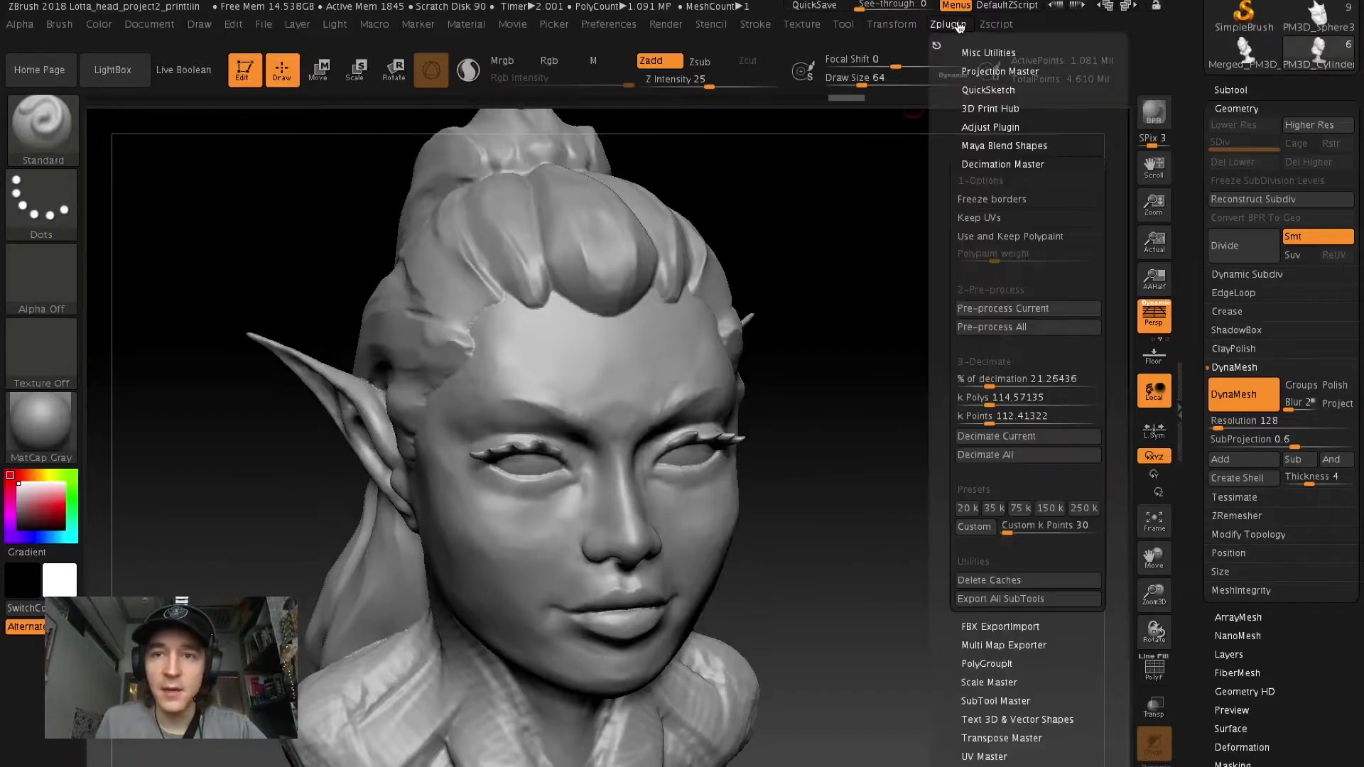
mouse_move(949, 518)
alt+mouse_down()
mouse_move(963, 494)
mouse_move(968, 554)
mouse_move(936, 542)
mouse_move(946, 322)
mouse_move(874, 317)
mouse_move(822, 256)
mouse_move(880, 308)
mouse_move(948, 289)
mouse_move(1030, 426)
alt+mouse_up()
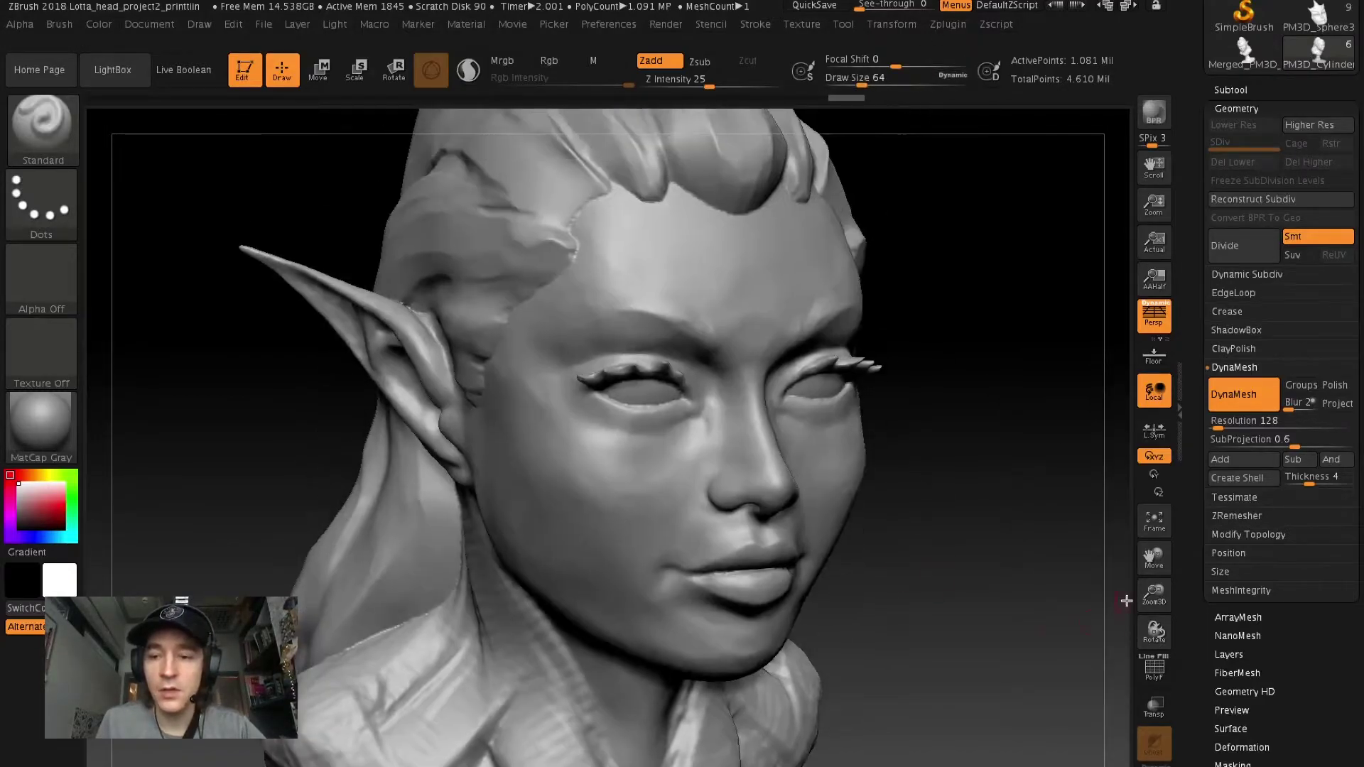
click(1166, 682)
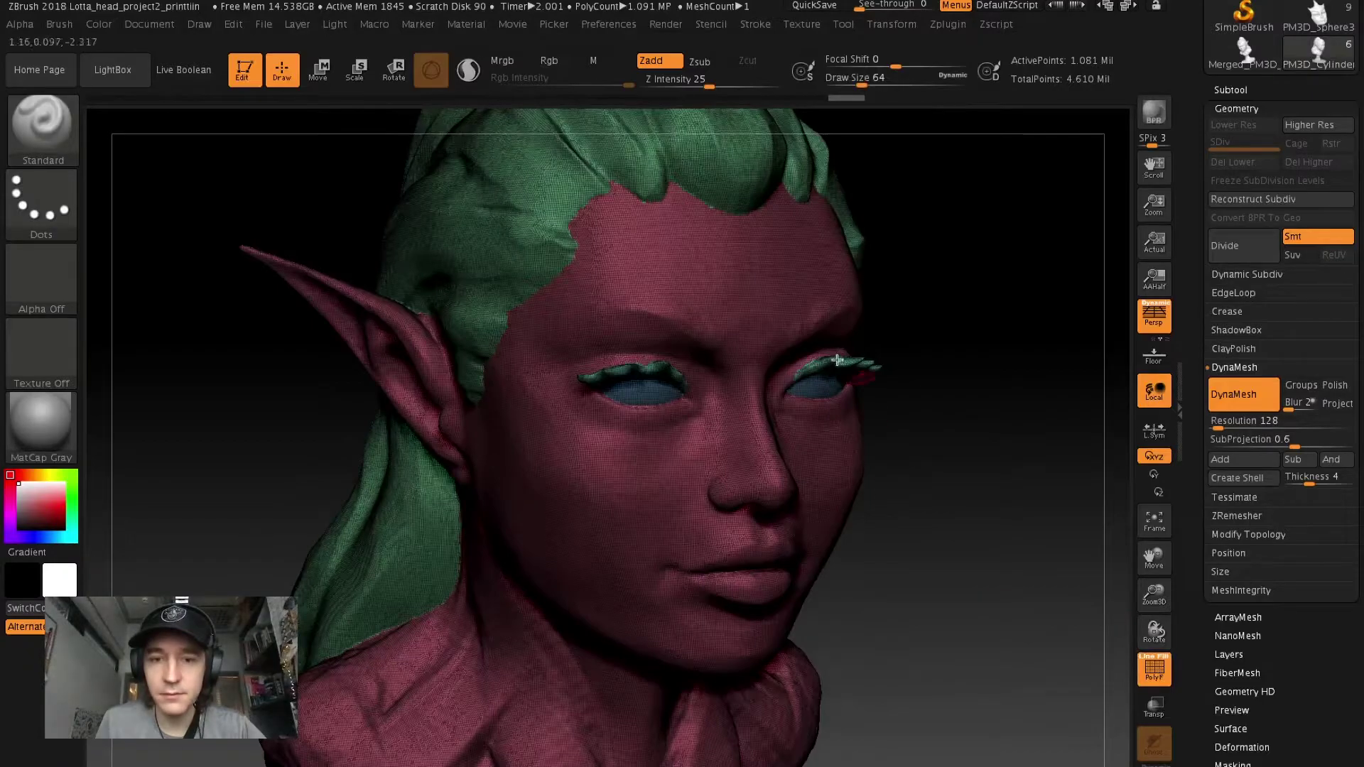
click(948, 27)
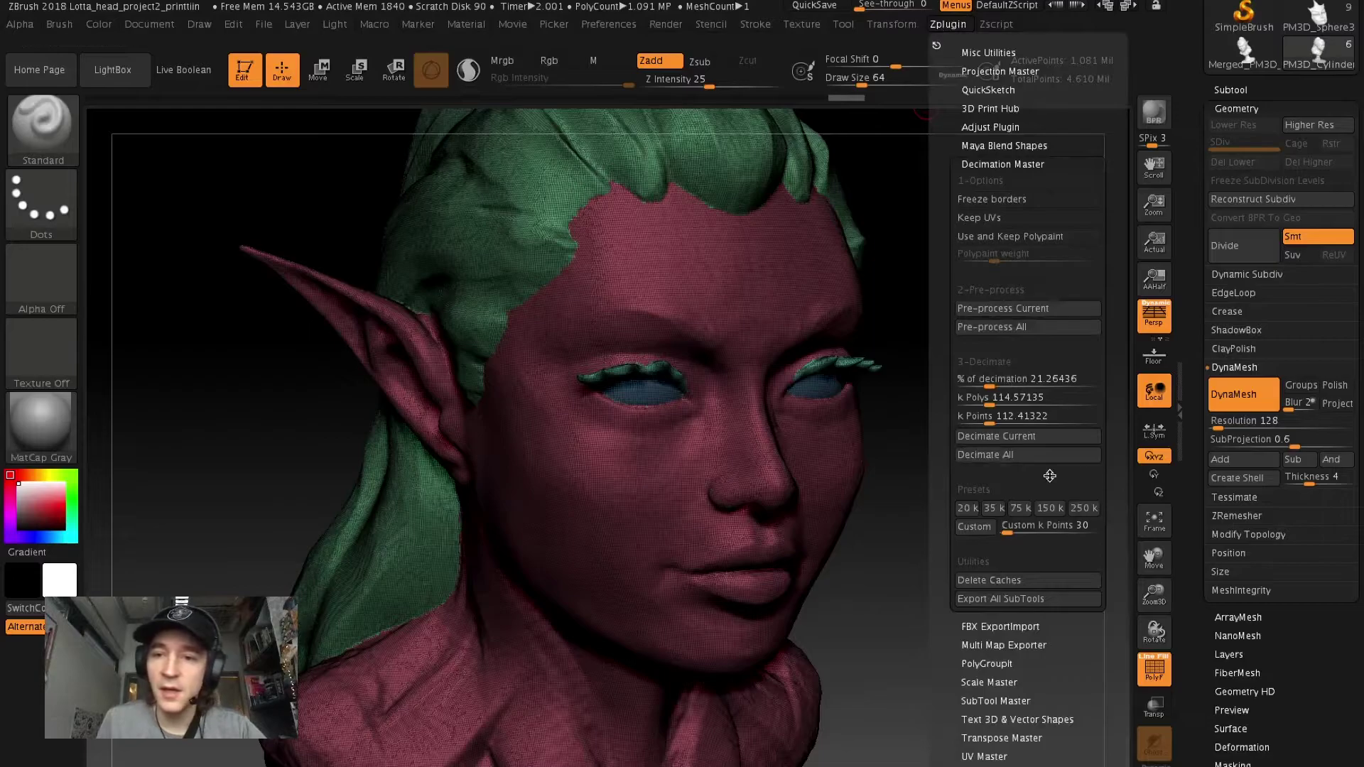
click(1064, 309)
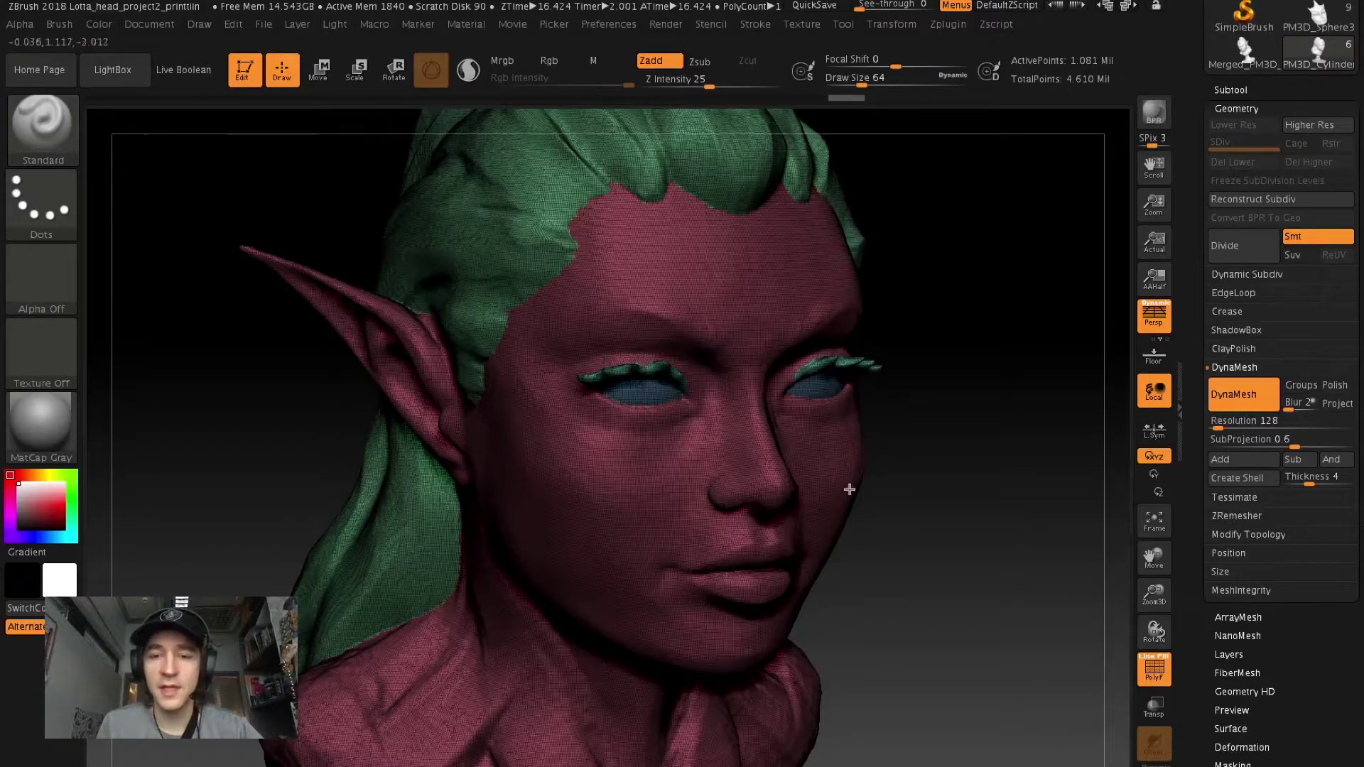
Set the Decimation Master target to 136.70205 k points (12.64367%, 273.40362 k polys)
mouse_move(850, 489)
mouse_down()
mouse_move(1034, 562)
mouse_move(1005, 563)
mouse_up()
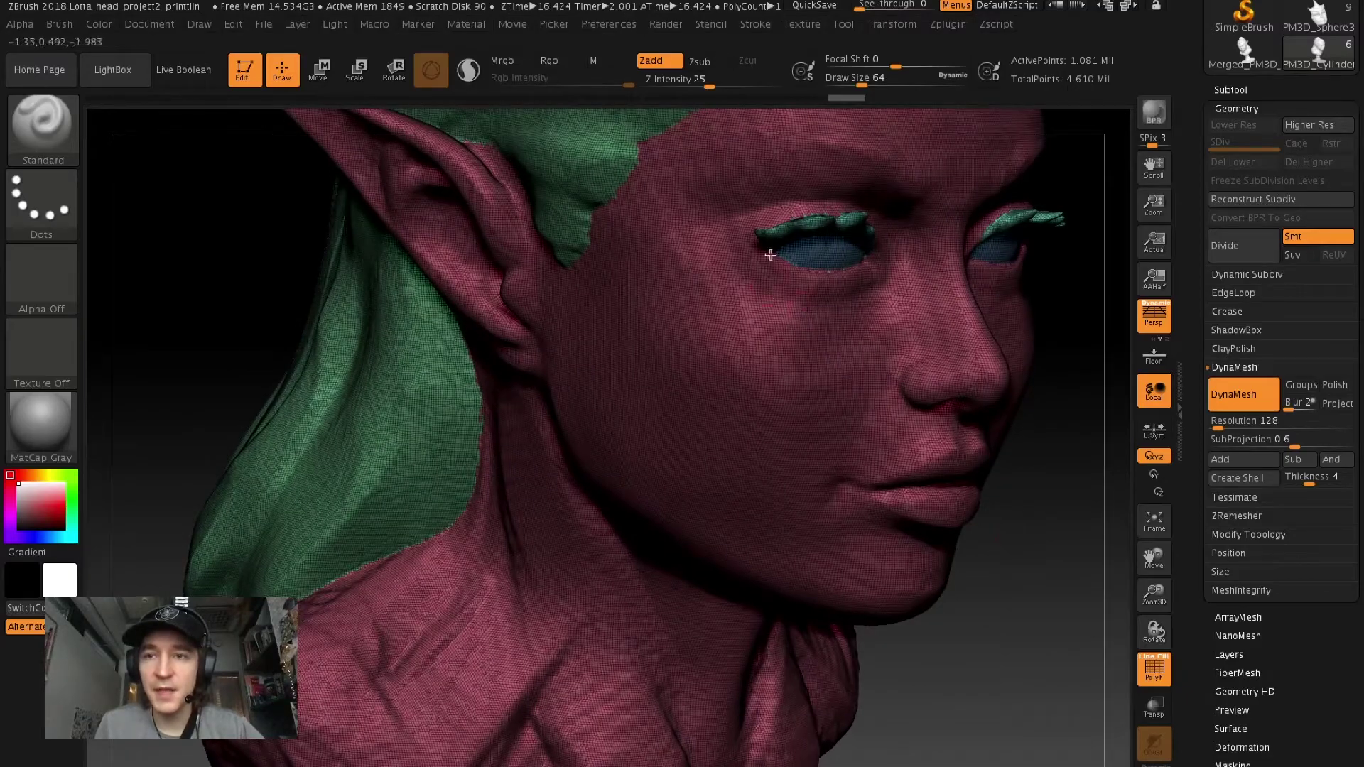
click(949, 26)
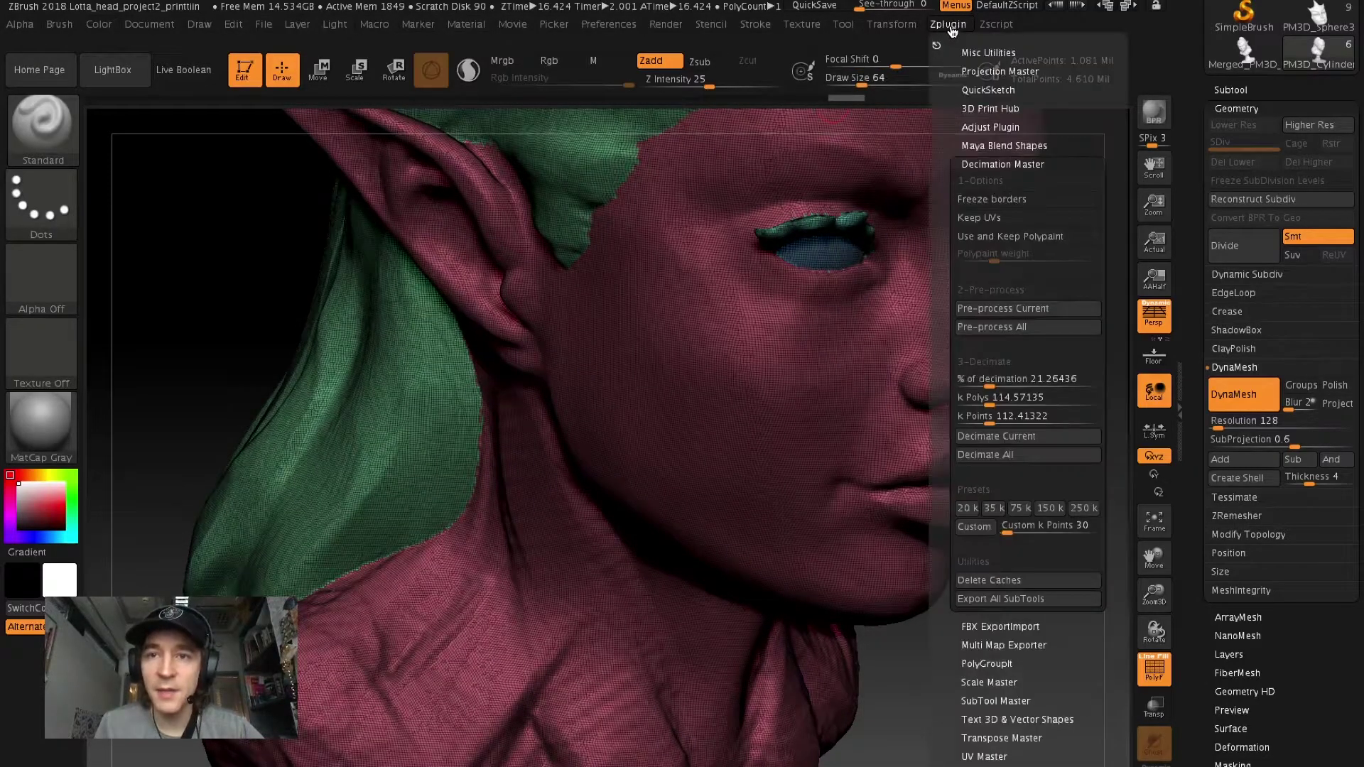
click(1002, 164)
click(1009, 164)
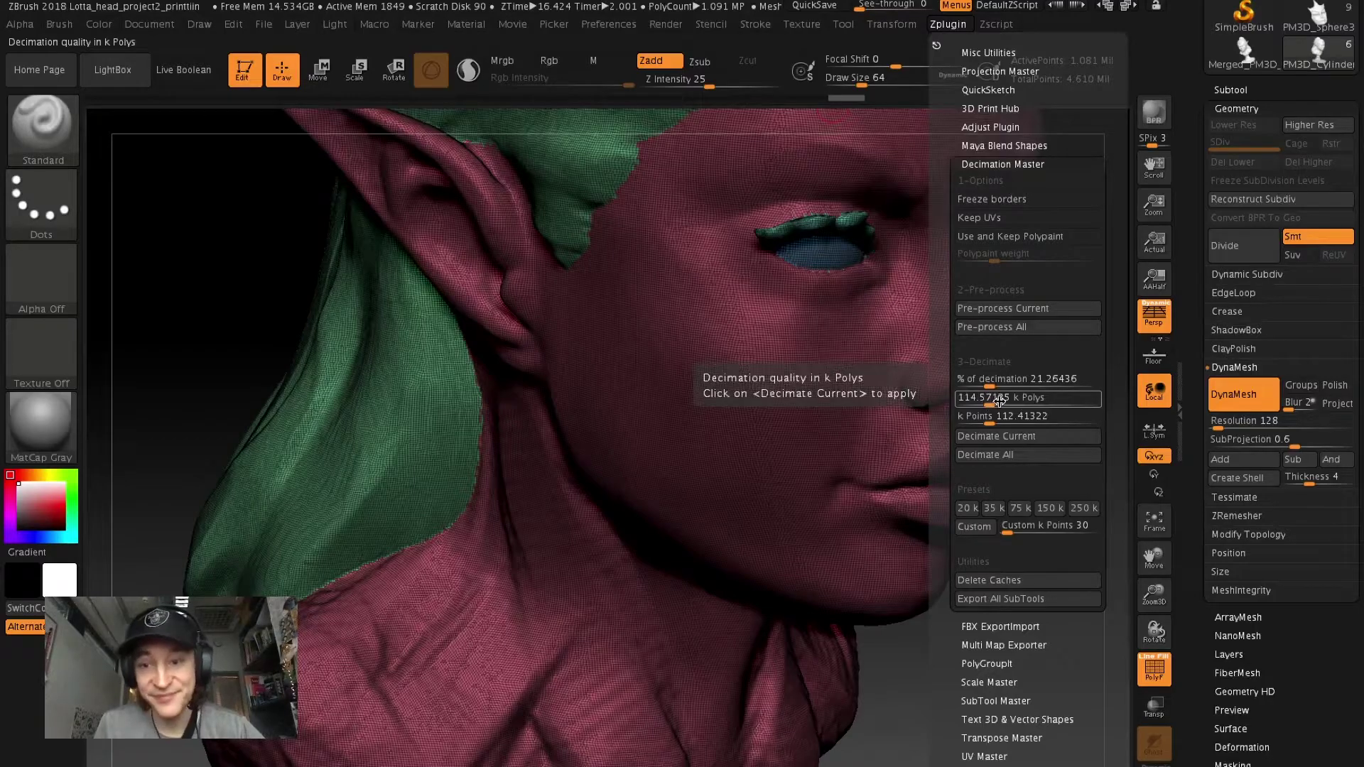
drag(988, 401, 998, 404)
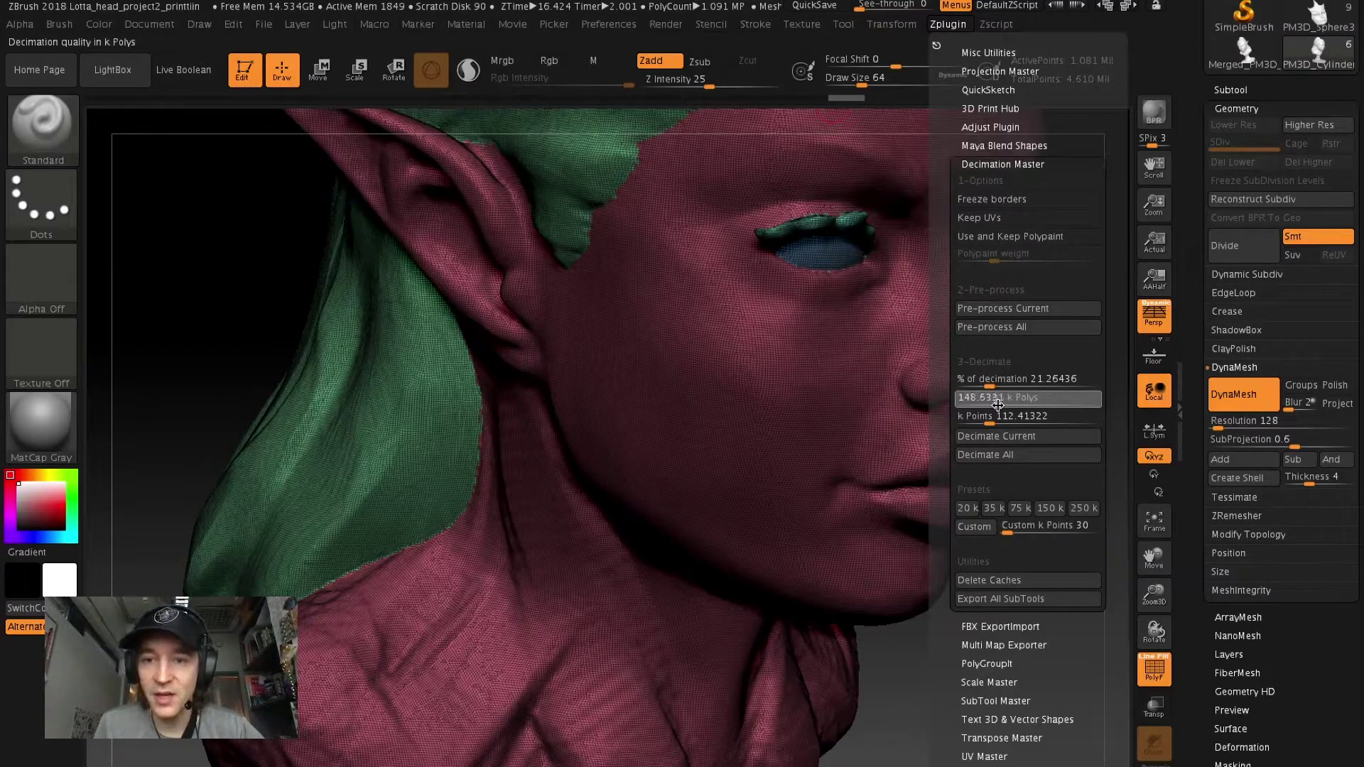
click(1012, 412)
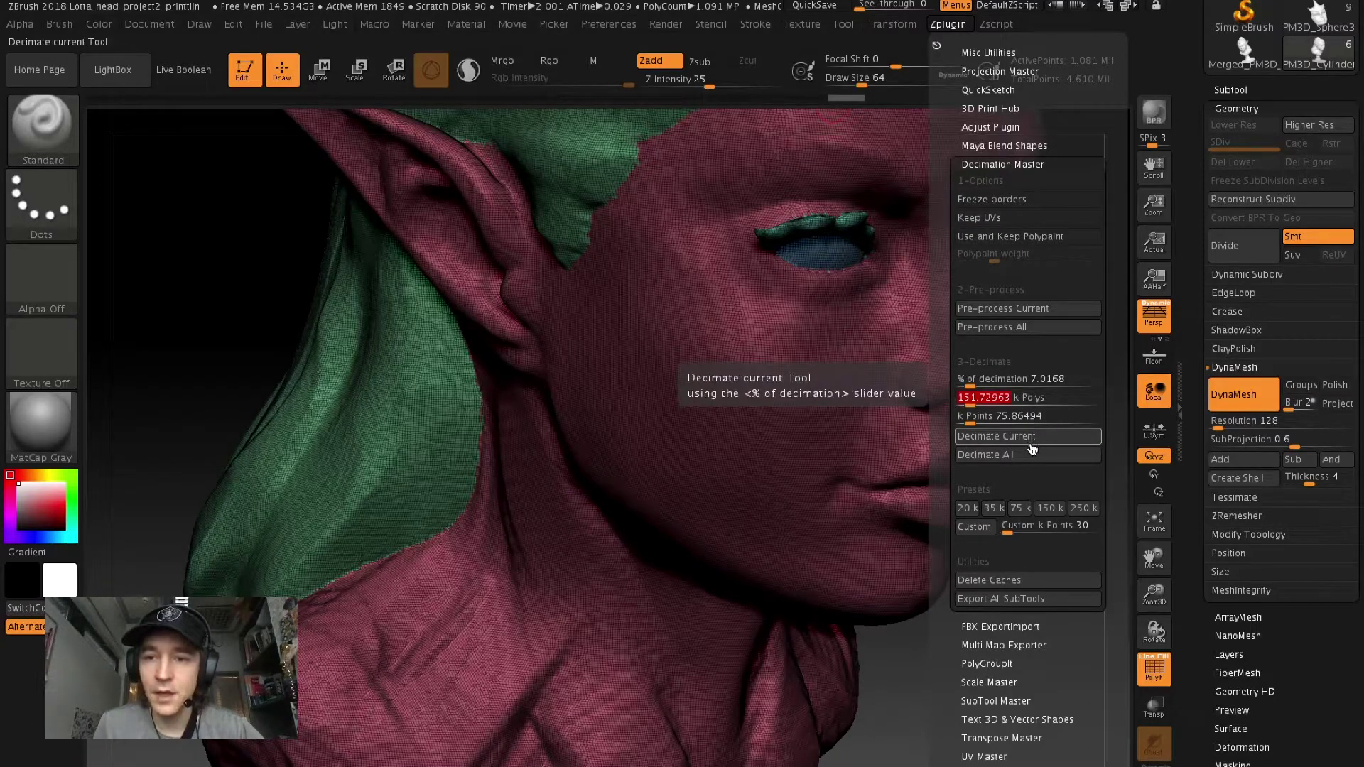
click(984, 425)
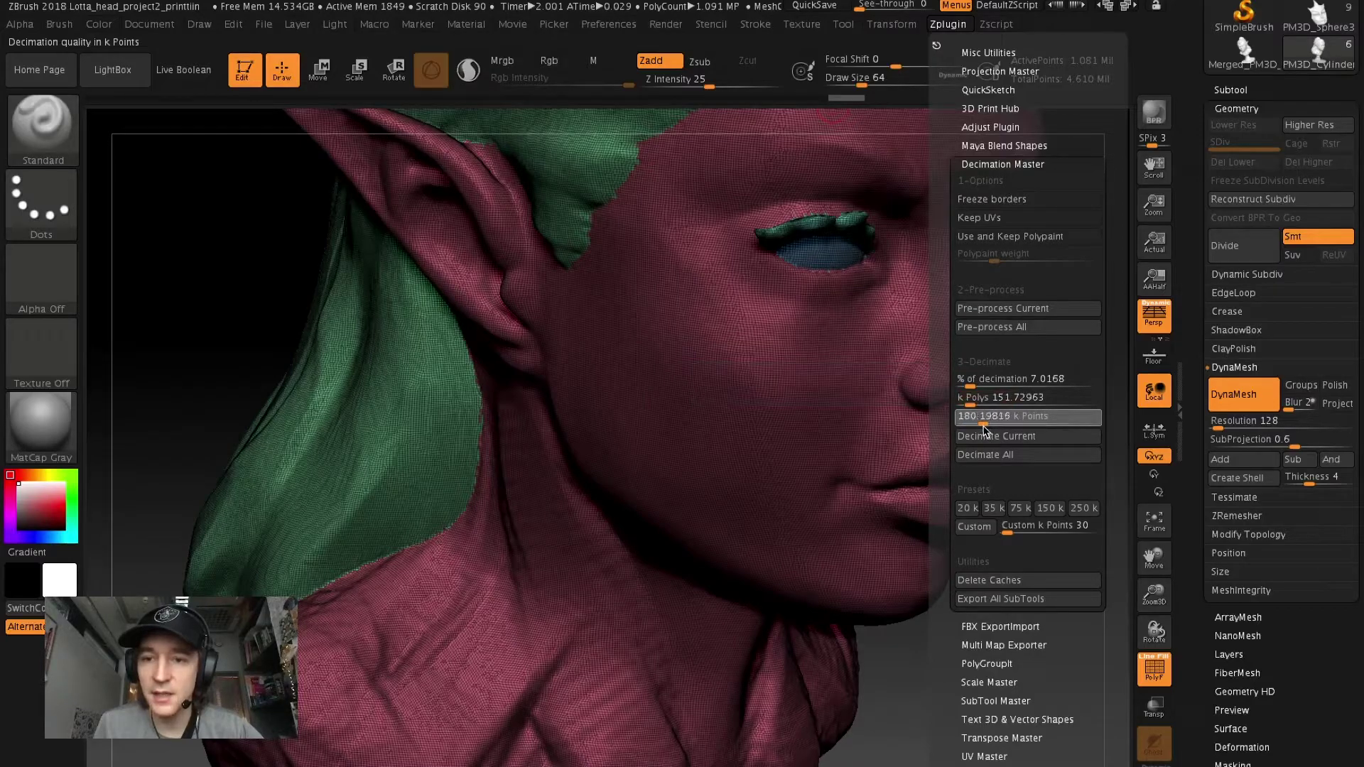
drag(984, 430, 985, 430)
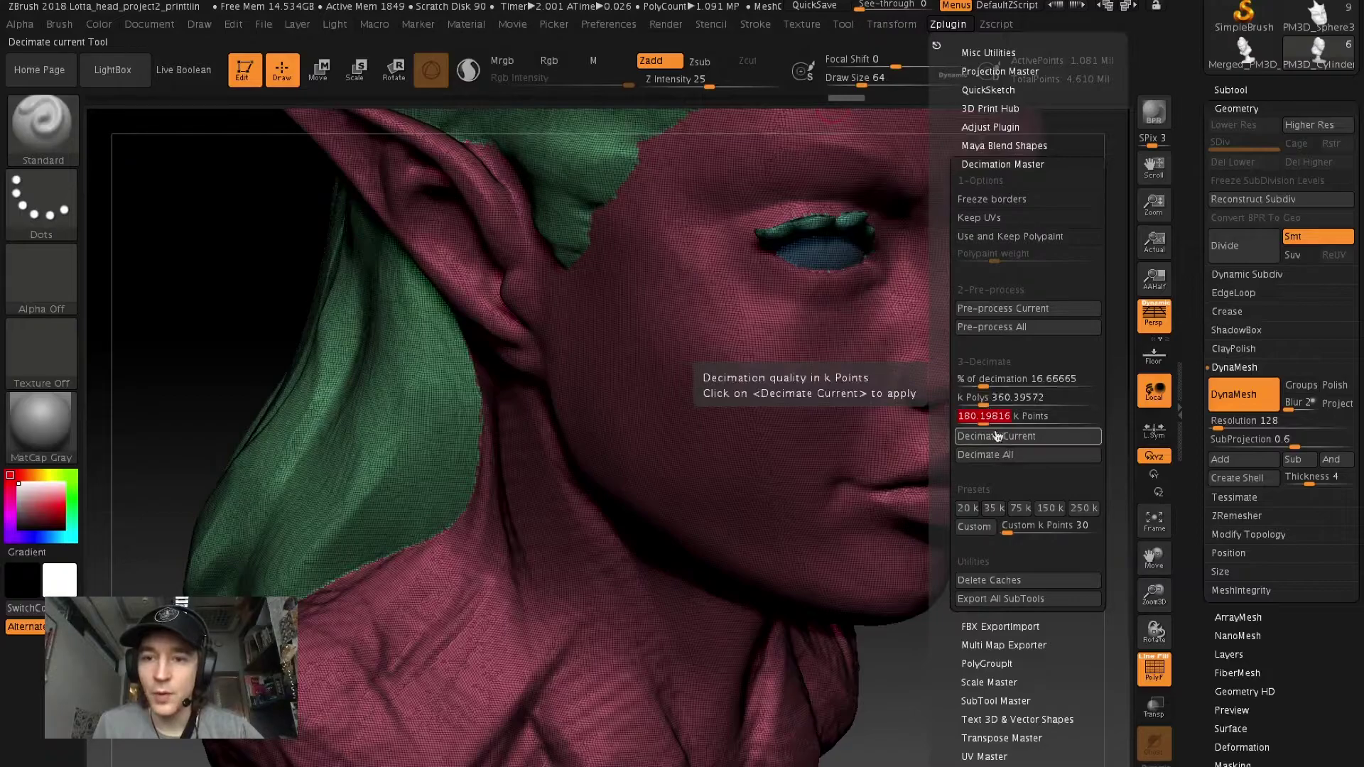
drag(984, 420, 979, 420)
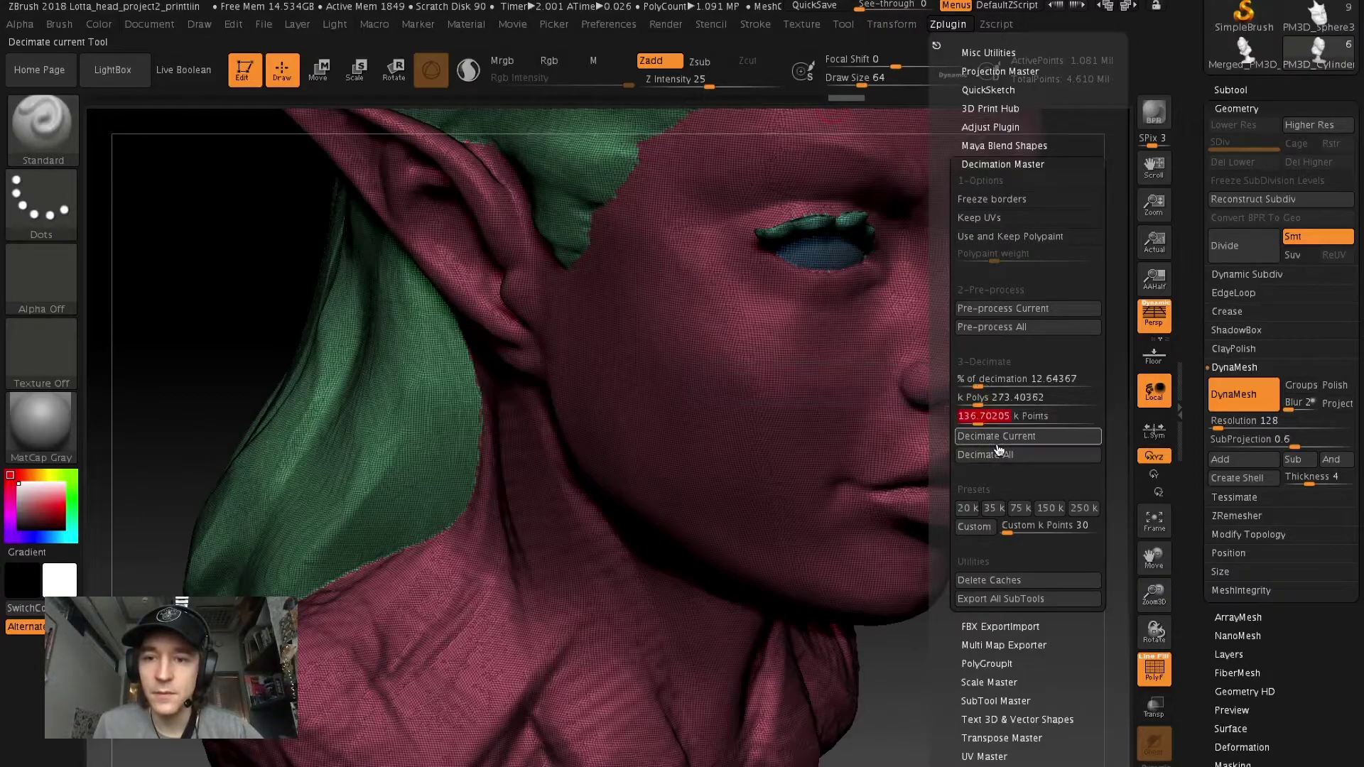
Decimate the bust to 136,702 points and zoom in on the jaw, ear and eye
click(1027, 439)
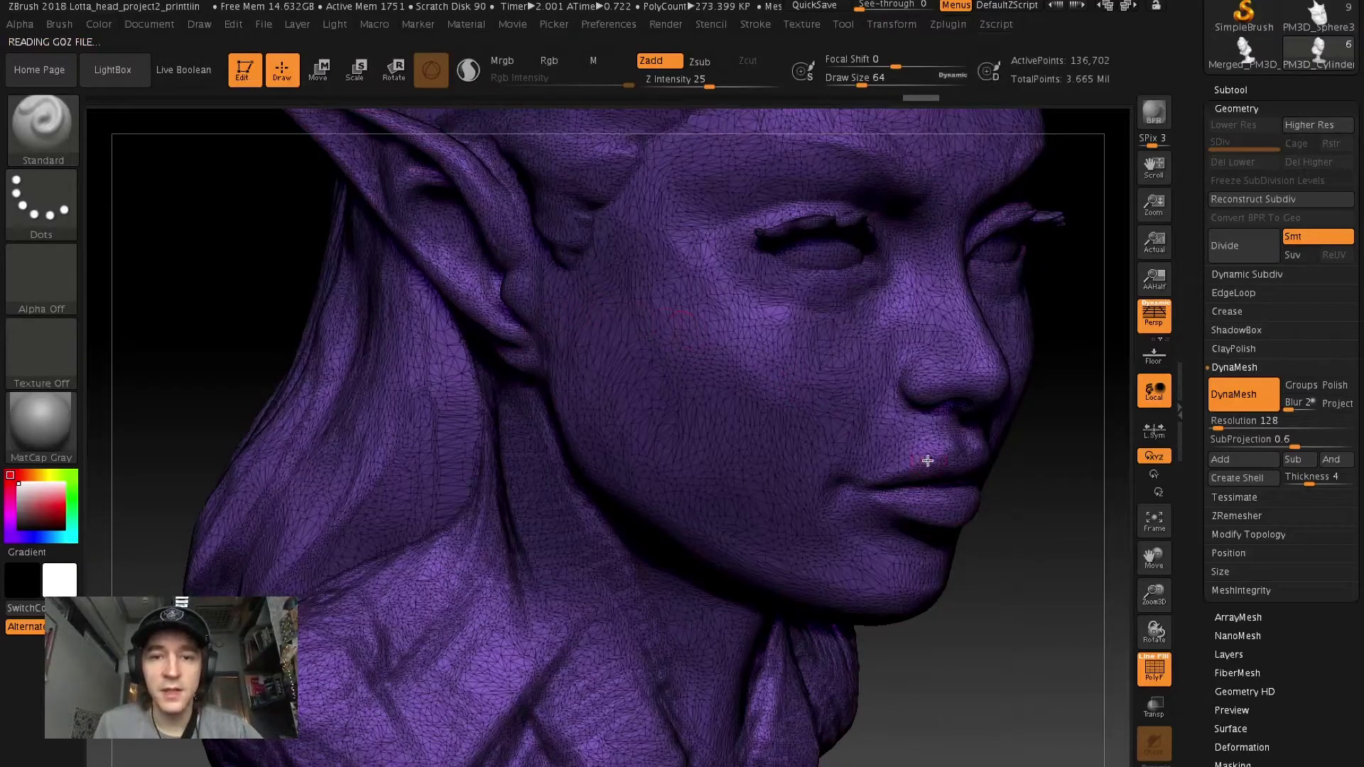
mouse_move(951, 641)
mouse_down()
mouse_move(983, 649)
mouse_move(996, 417)
mouse_move(920, 422)
mouse_up()
mouse_move(1022, 534)
mouse_down()
mouse_move(989, 512)
mouse_move(1035, 311)
mouse_move(1059, 542)
mouse_up()
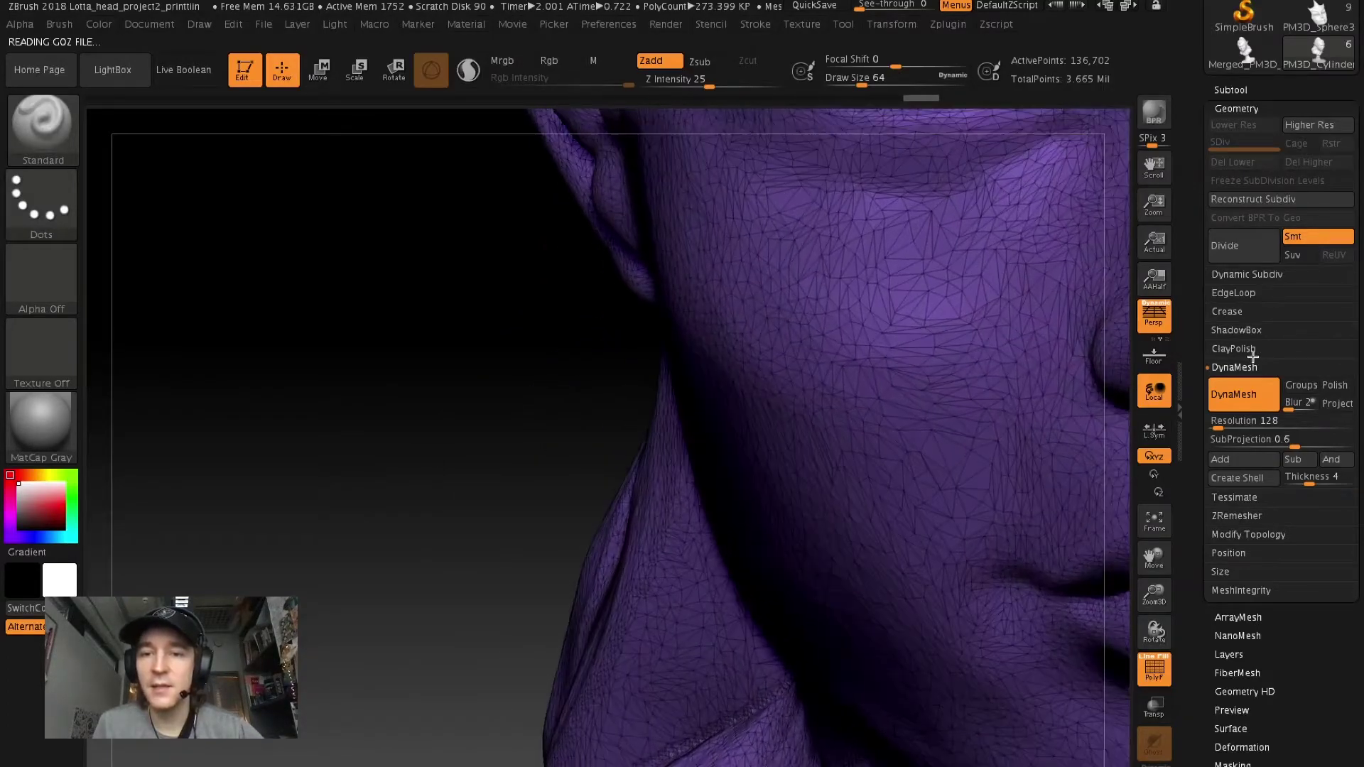
drag(990, 270, 967, 535)
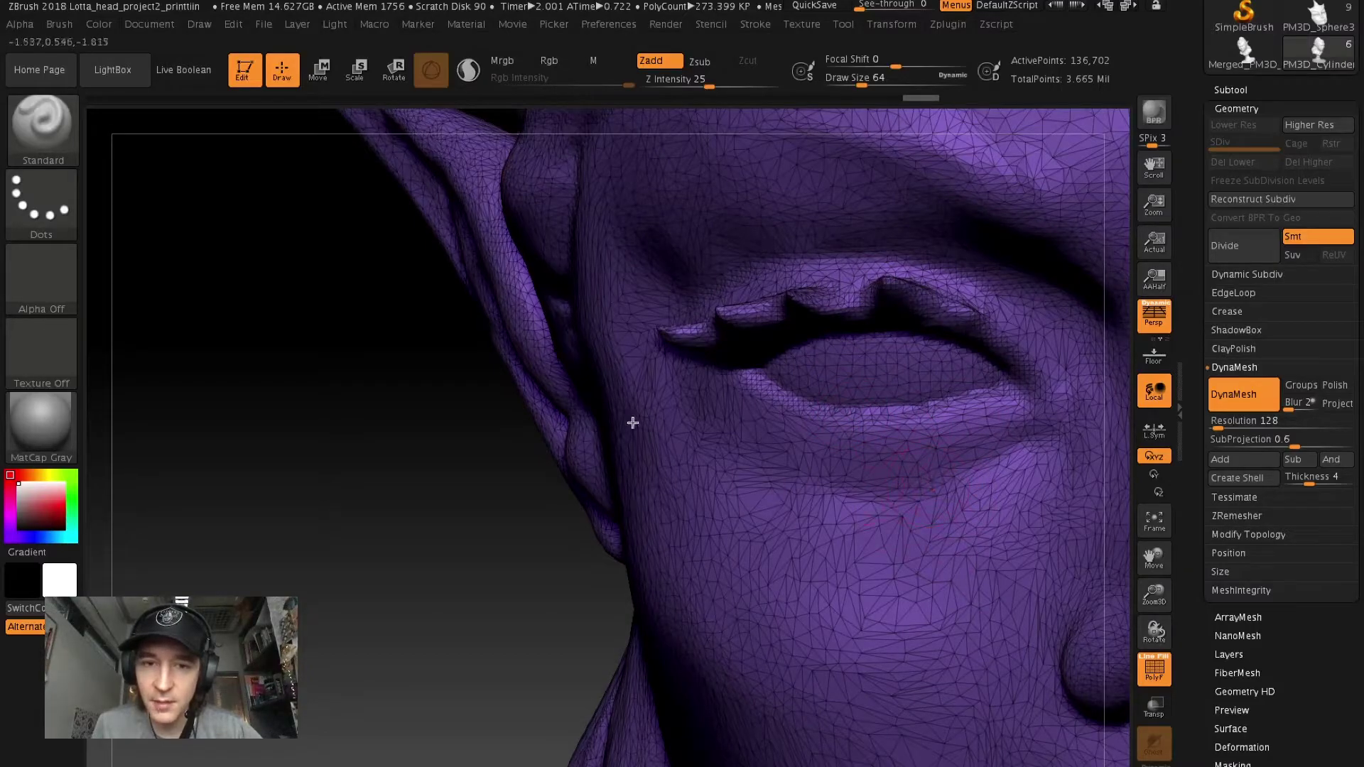
mouse_move(832, 448)
ctrl+right_down()
mouse_move(348, 435)
mouse_move(481, 469)
mouse_move(588, 573)
mouse_move(611, 318)
mouse_move(575, 334)
mouse_move(643, 518)
mouse_move(580, 573)
ctrl+right_up()
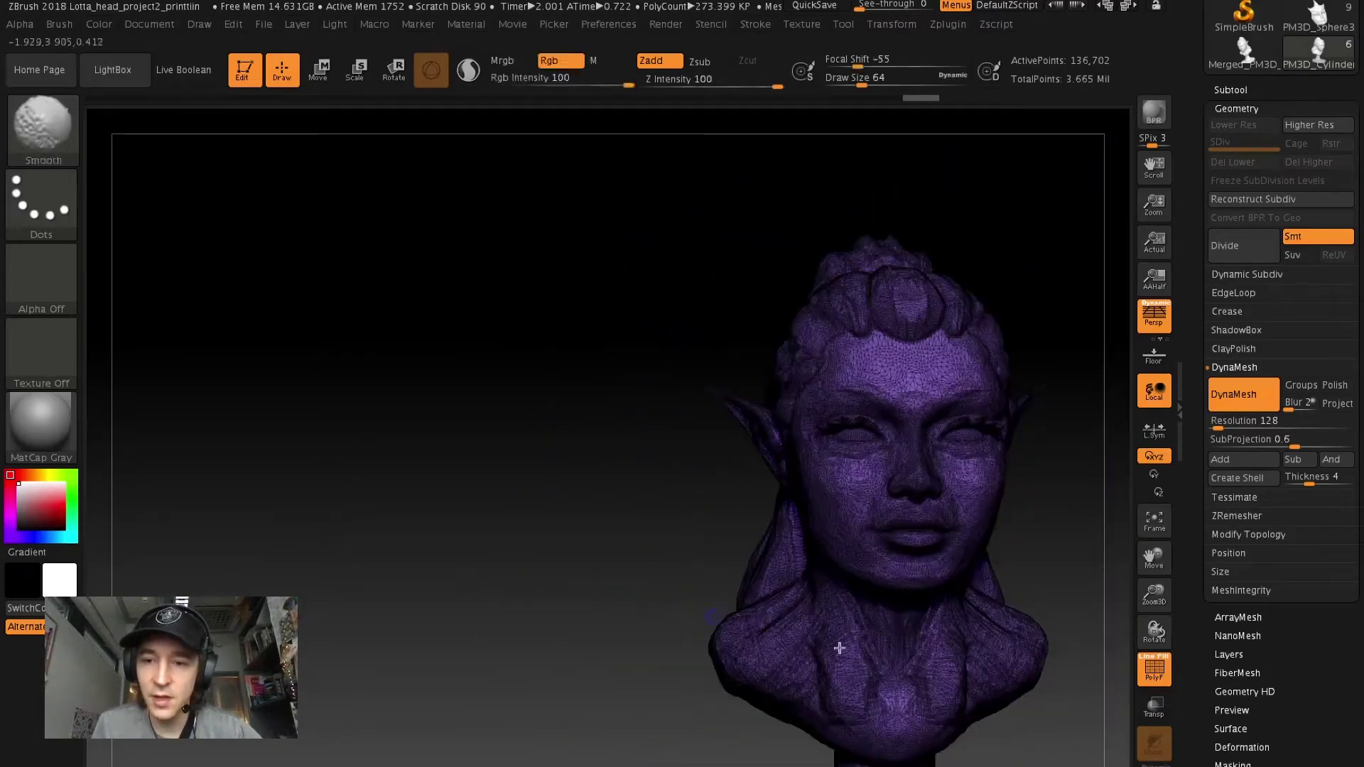
Toggle the PolyF wireframe off and on while rotating the bust to a three-quarter view
click(1156, 676)
mouse_move(722, 573)
right_down()
mouse_move(627, 548)
mouse_move(618, 500)
mouse_move(696, 545)
mouse_move(676, 548)
mouse_move(676, 604)
right_up()
click(1156, 676)
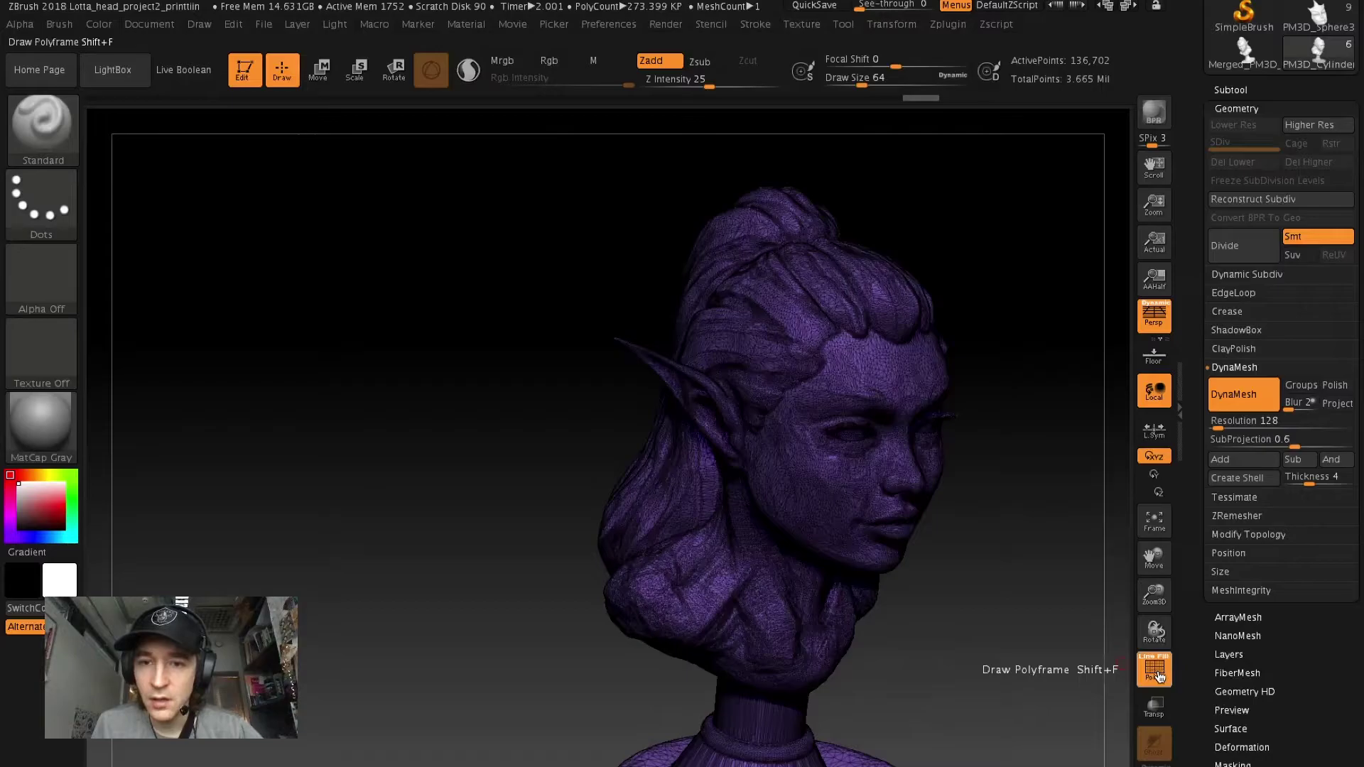
mouse_move(978, 588)
right_down()
mouse_move(1047, 599)
mouse_move(953, 599)
mouse_move(961, 614)
mouse_move(932, 591)
mouse_move(957, 578)
mouse_move(1081, 624)
mouse_move(1066, 633)
mouse_move(843, 566)
mouse_move(876, 589)
right_up()
key(shift+f)
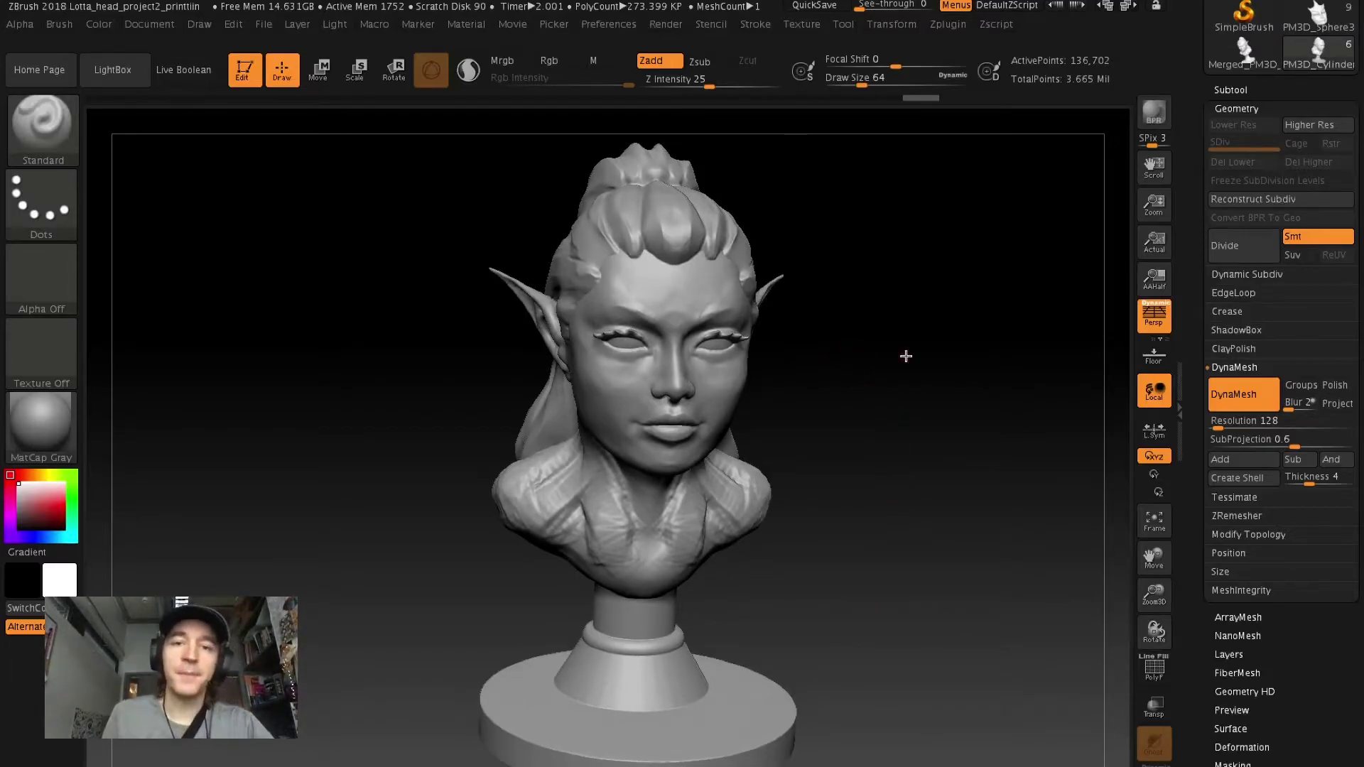
key(space)
right_drag(914, 323, 940, 361)
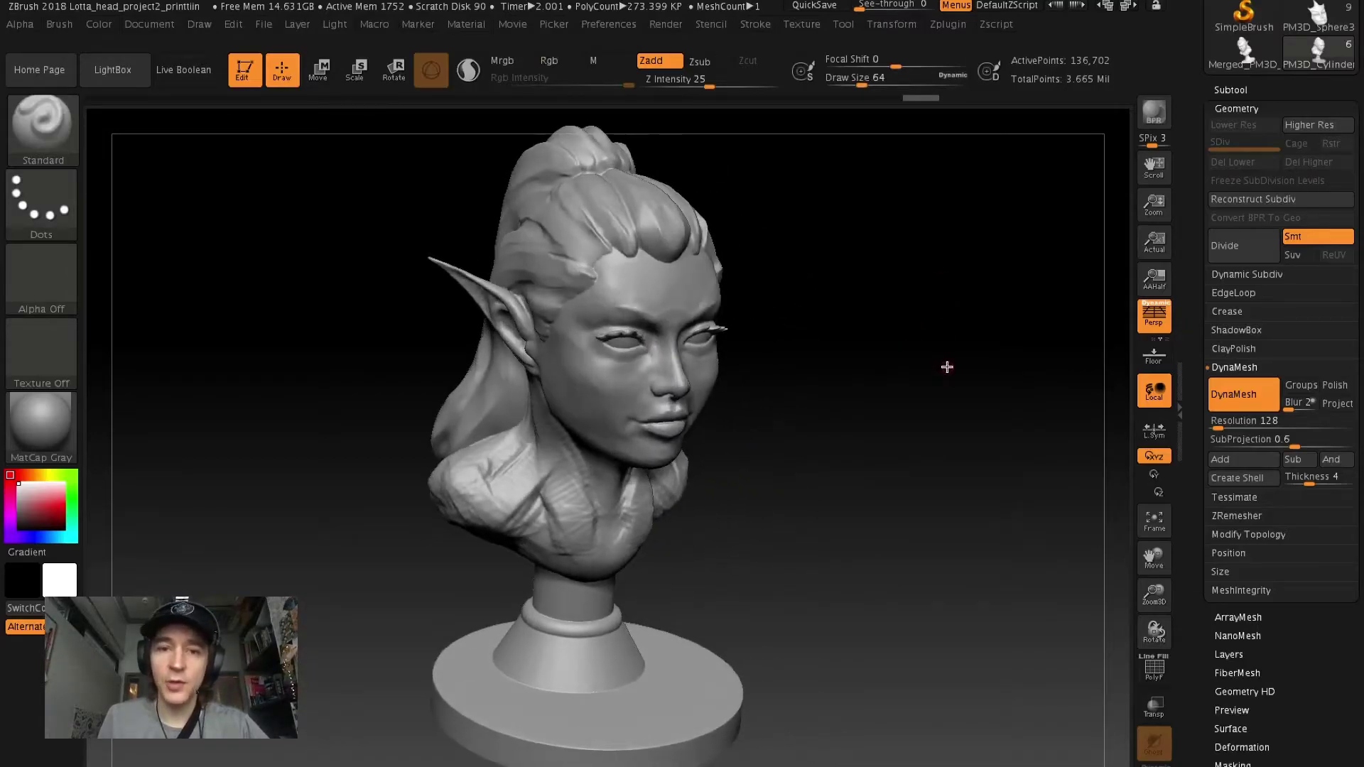
Set the 3D Print Hub export size units to millimetres
click(958, 27)
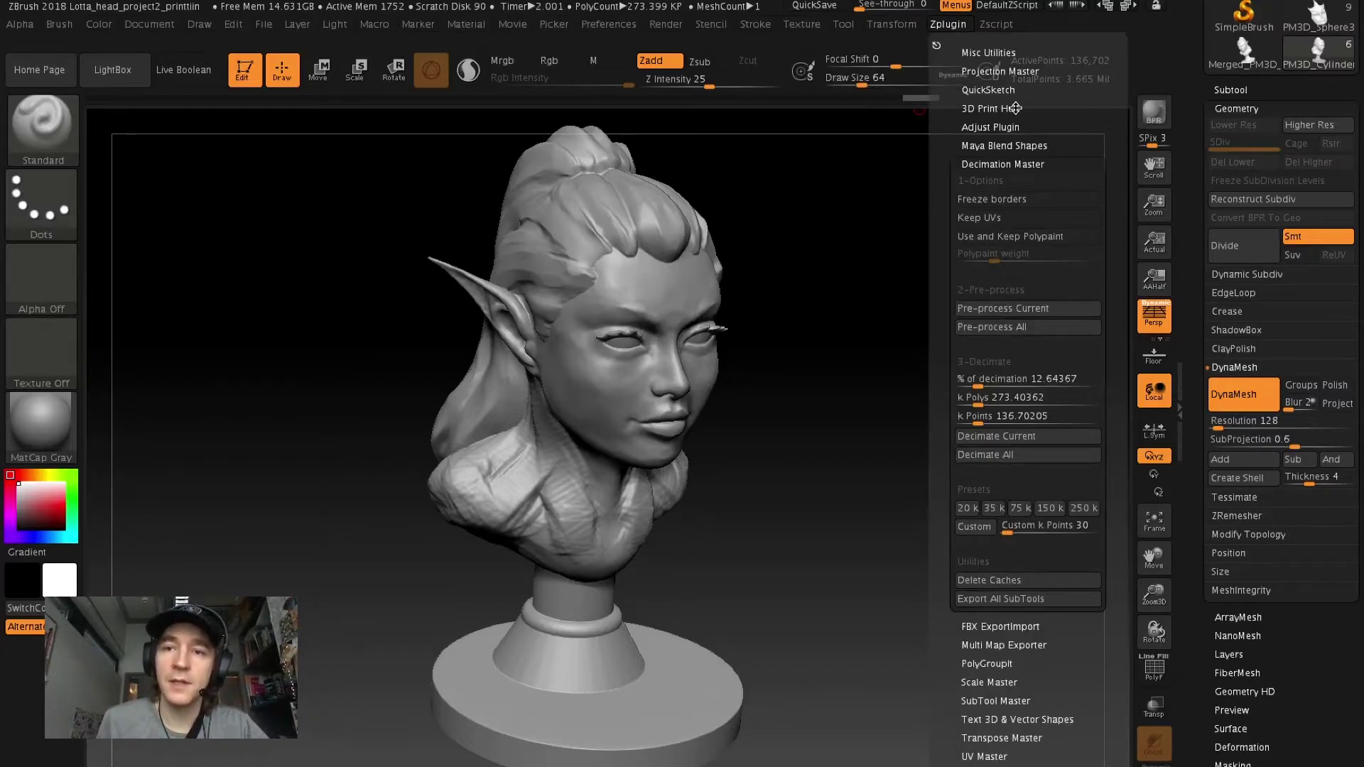
click(1016, 108)
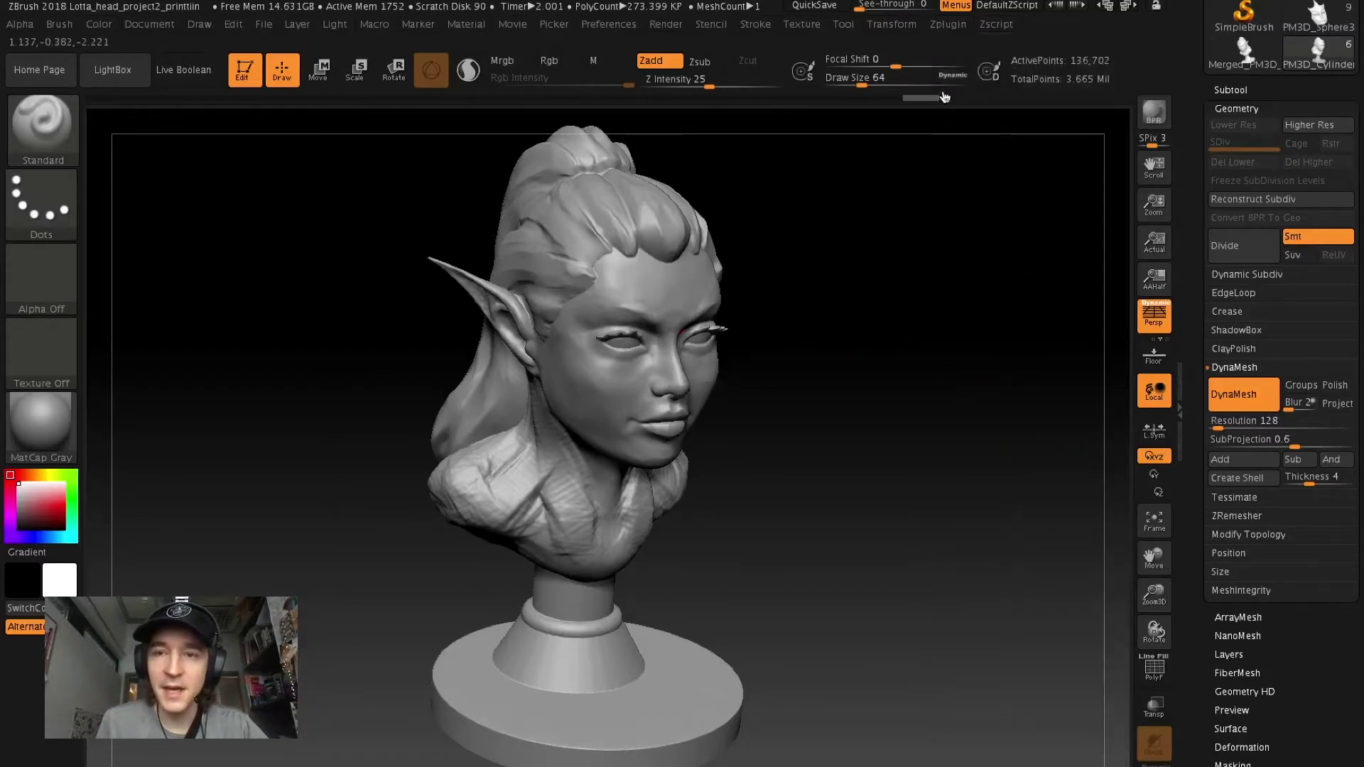
click(948, 23)
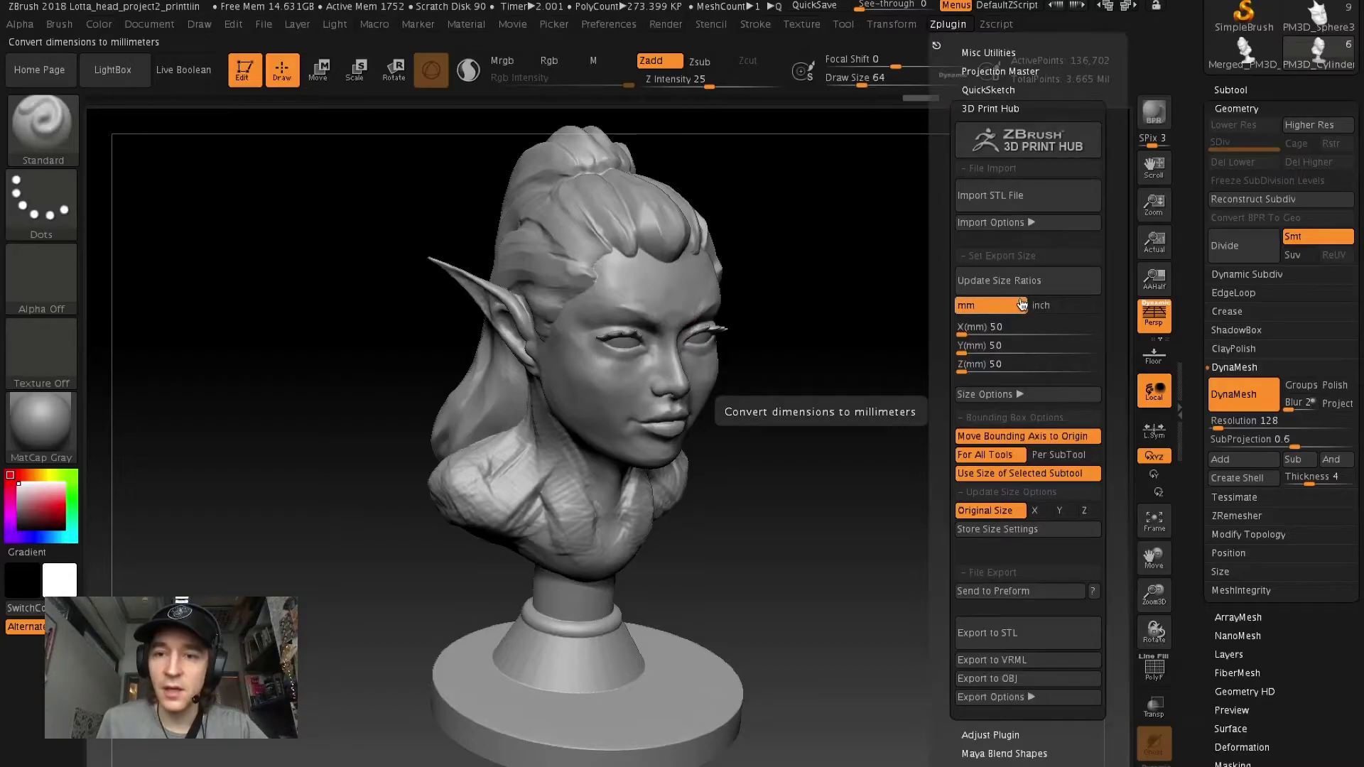
Set the model's export height in 3D Print Hub to 60 mm
click(962, 329)
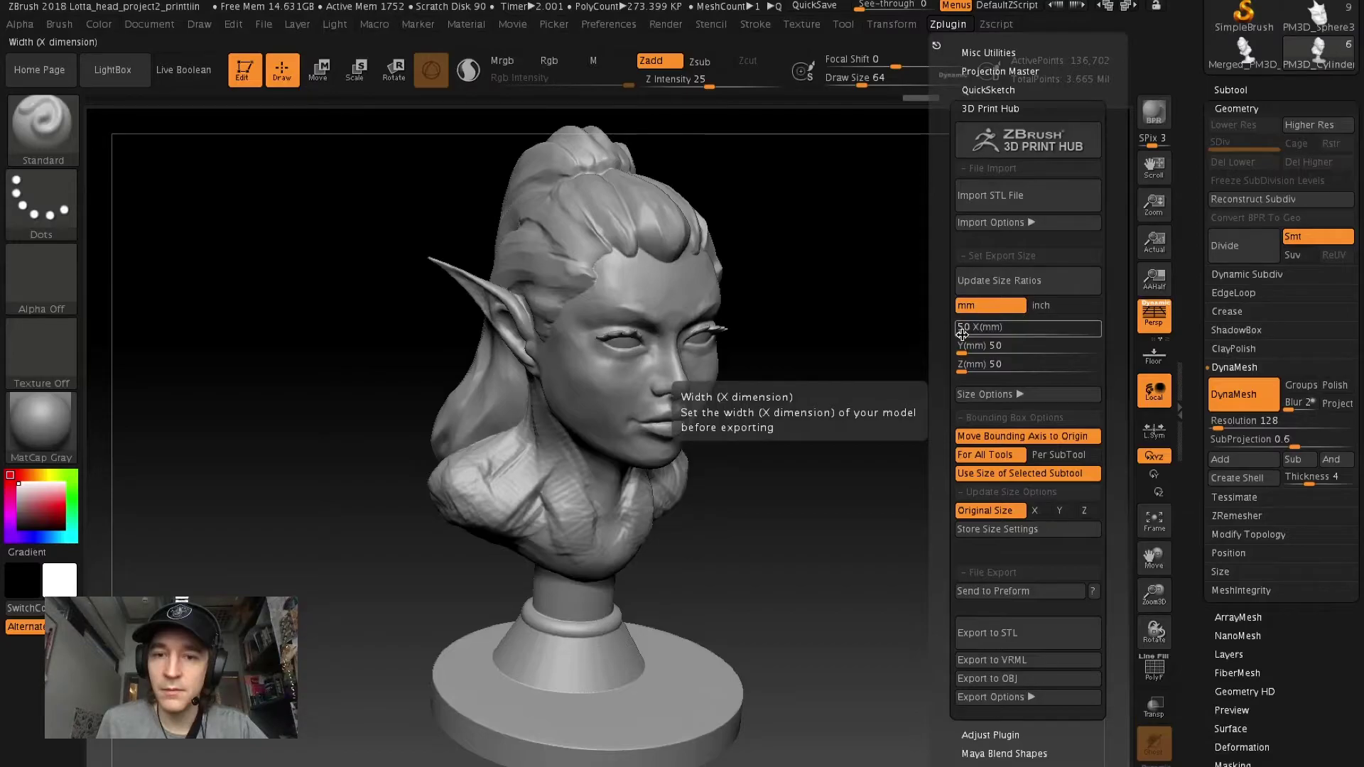
click(962, 346)
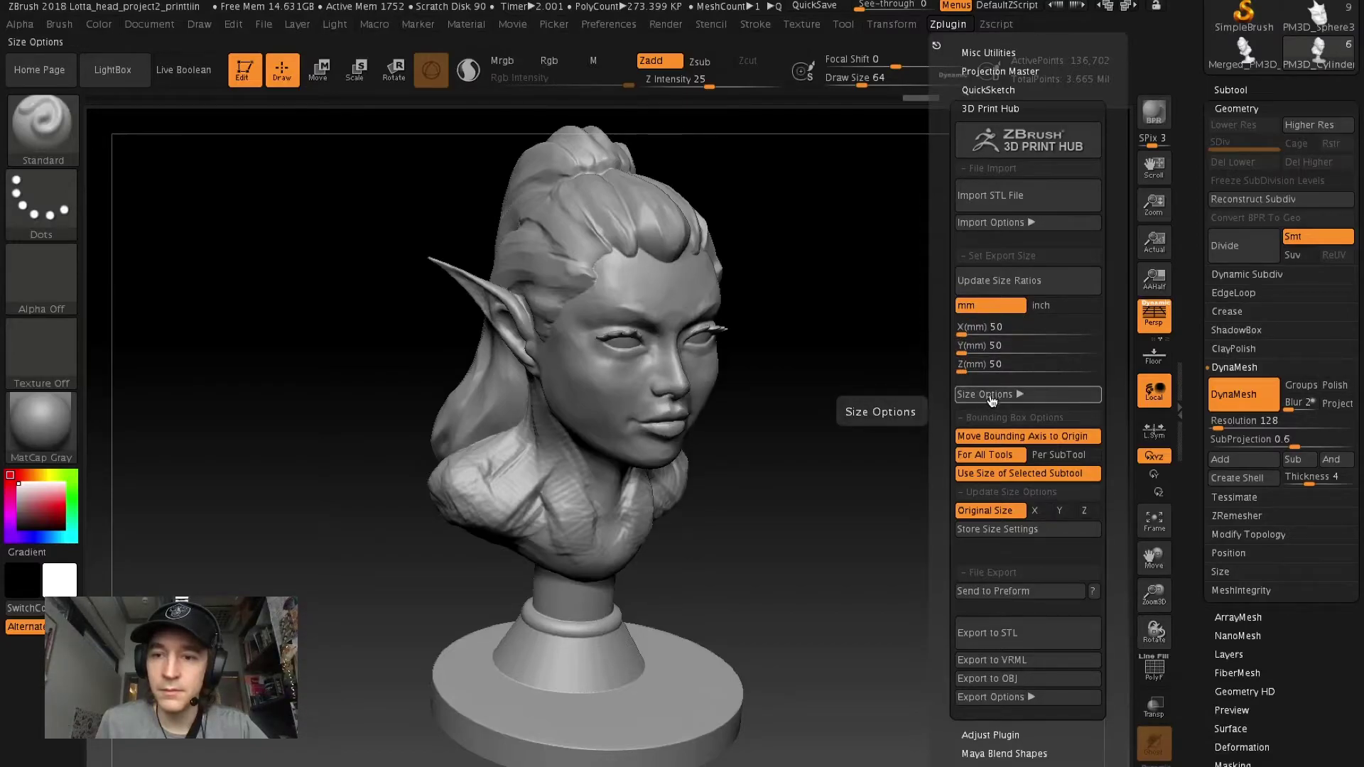
click(981, 330)
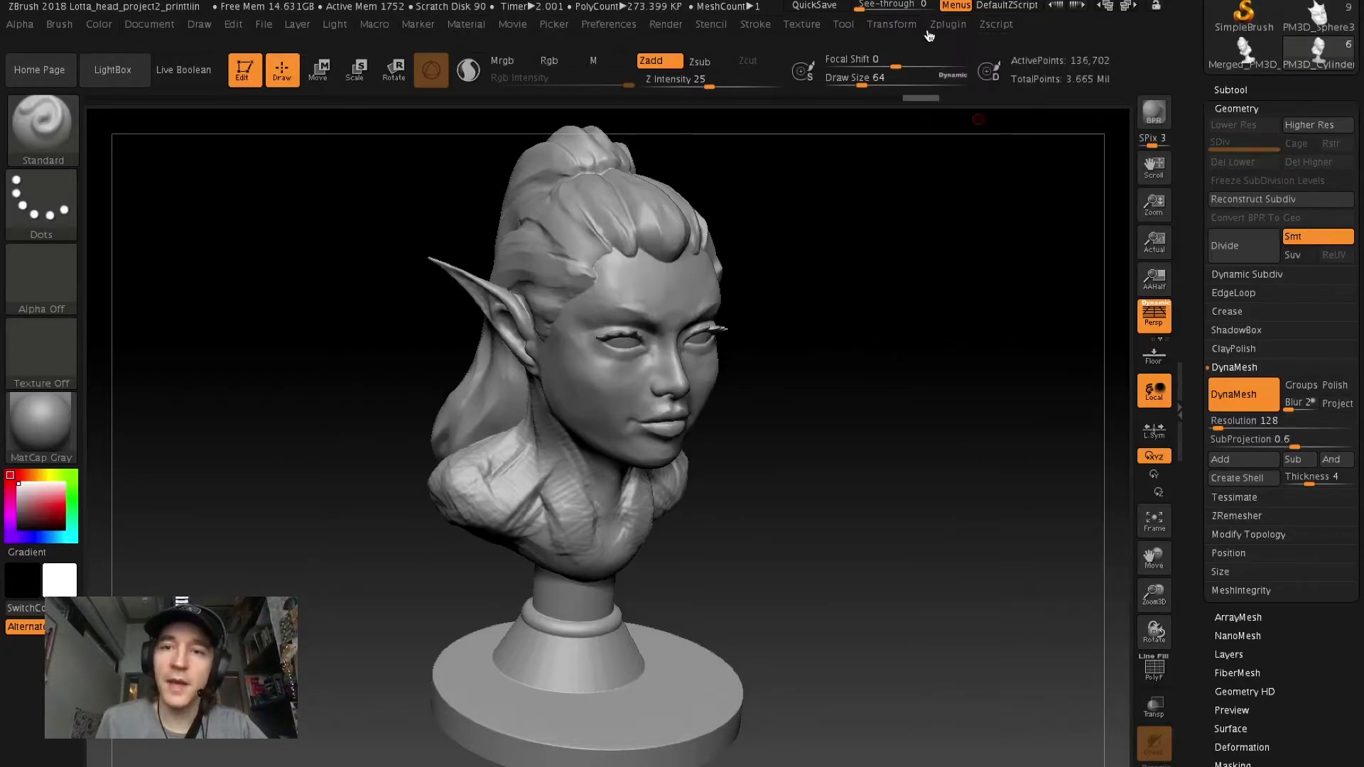
click(940, 56)
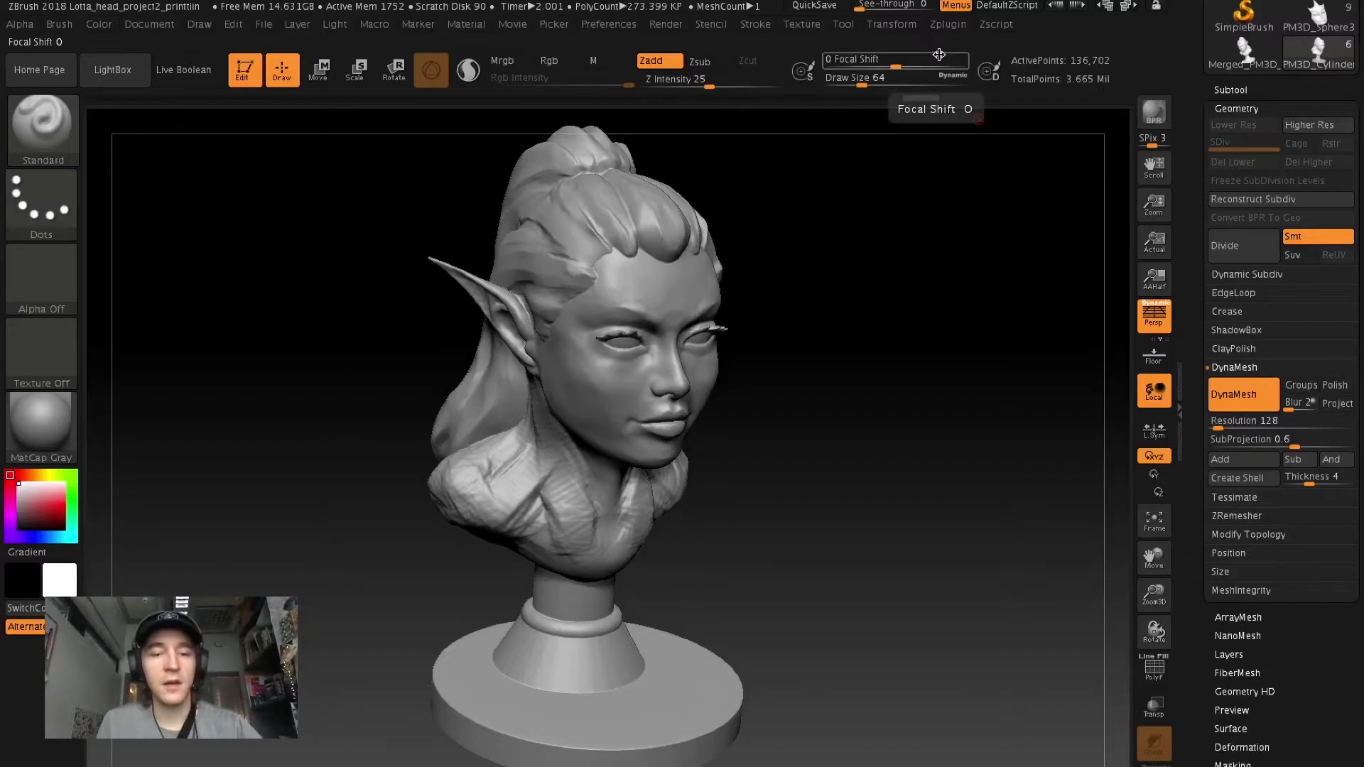
click(948, 24)
click(1055, 345)
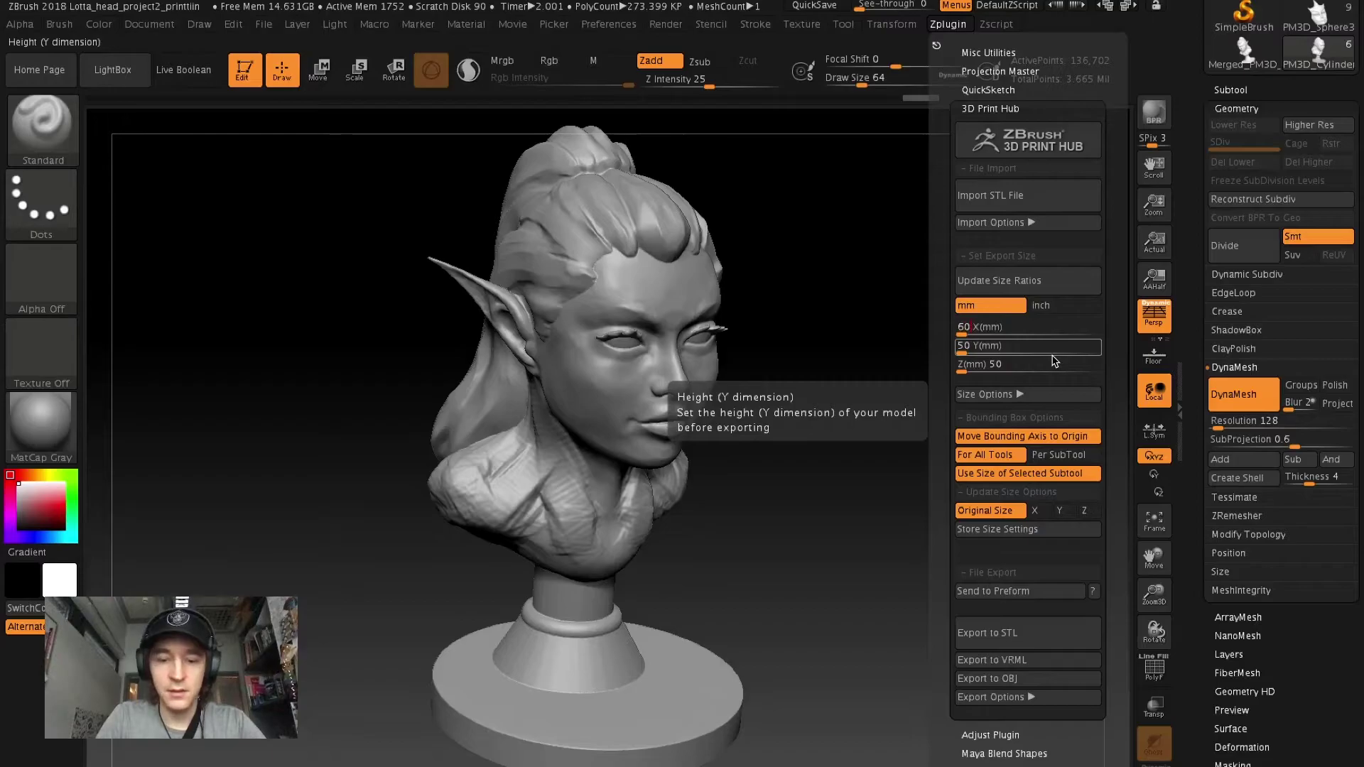
text(6)
key(Return)
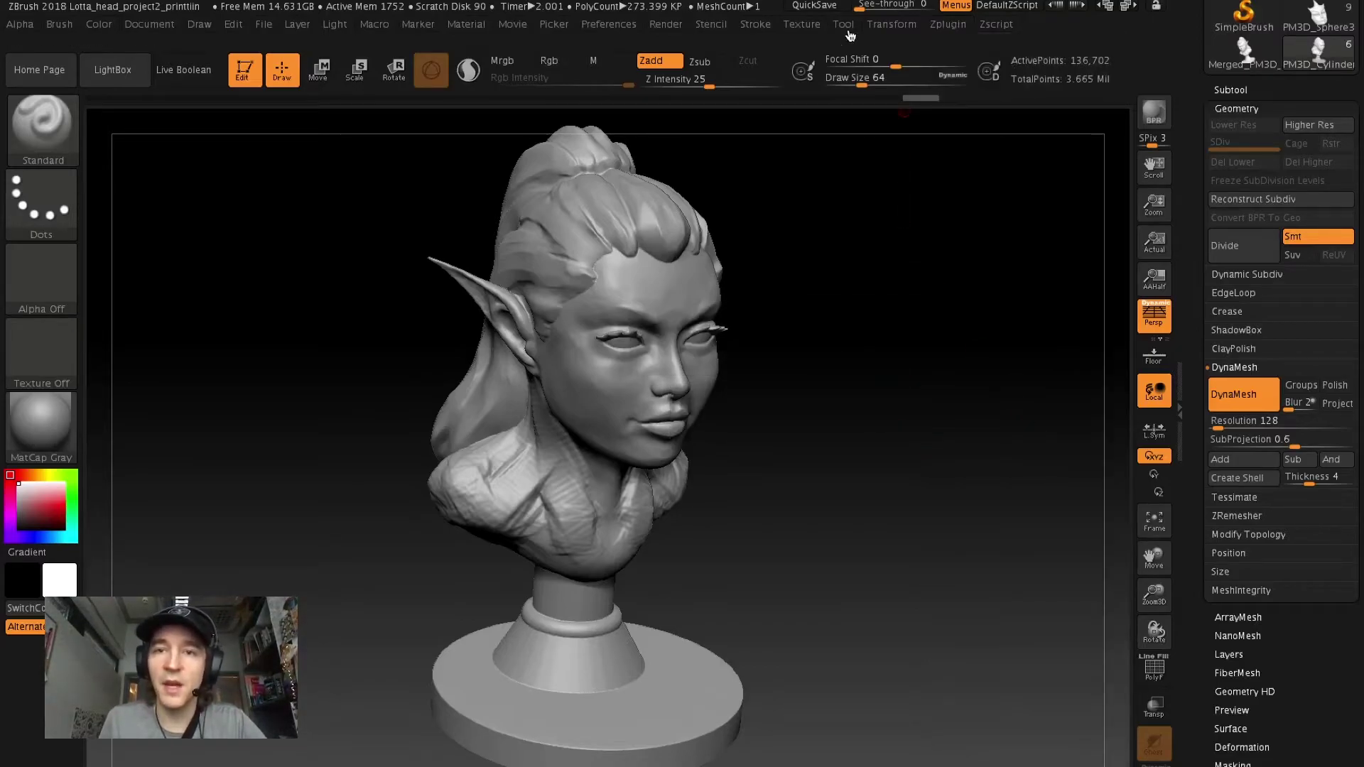
Reopen 3D Print Hub and expand the bounding box and size update options
click(846, 25)
click(948, 24)
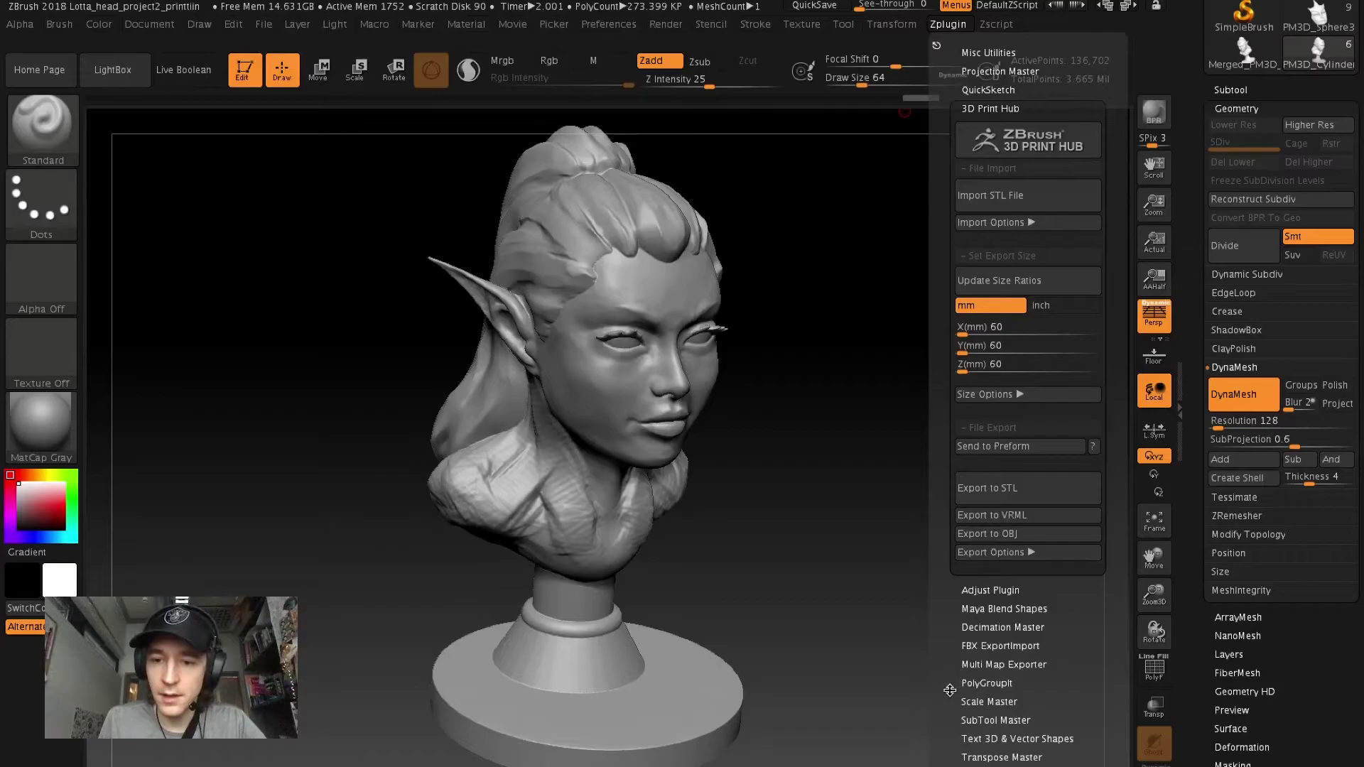
drag(950, 691, 977, 574)
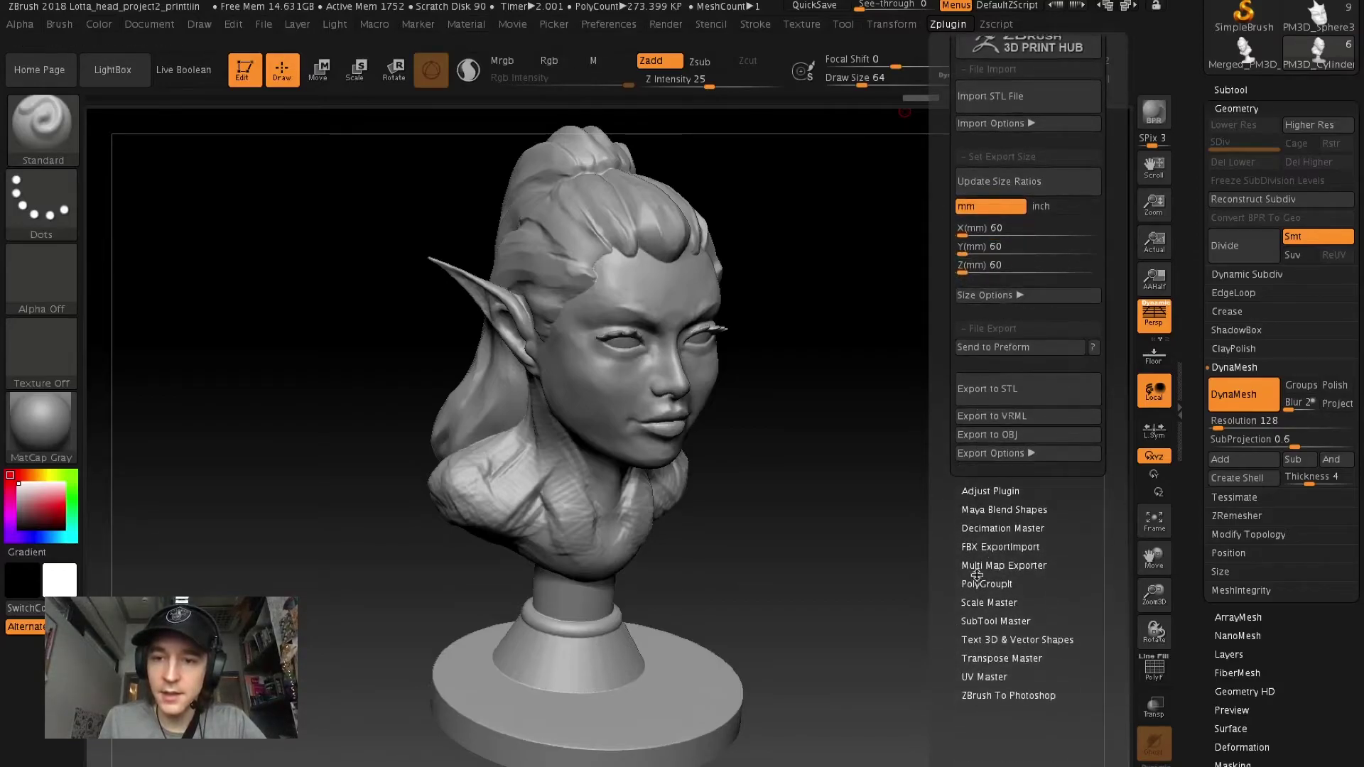
scroll(995, 327, up, 1)
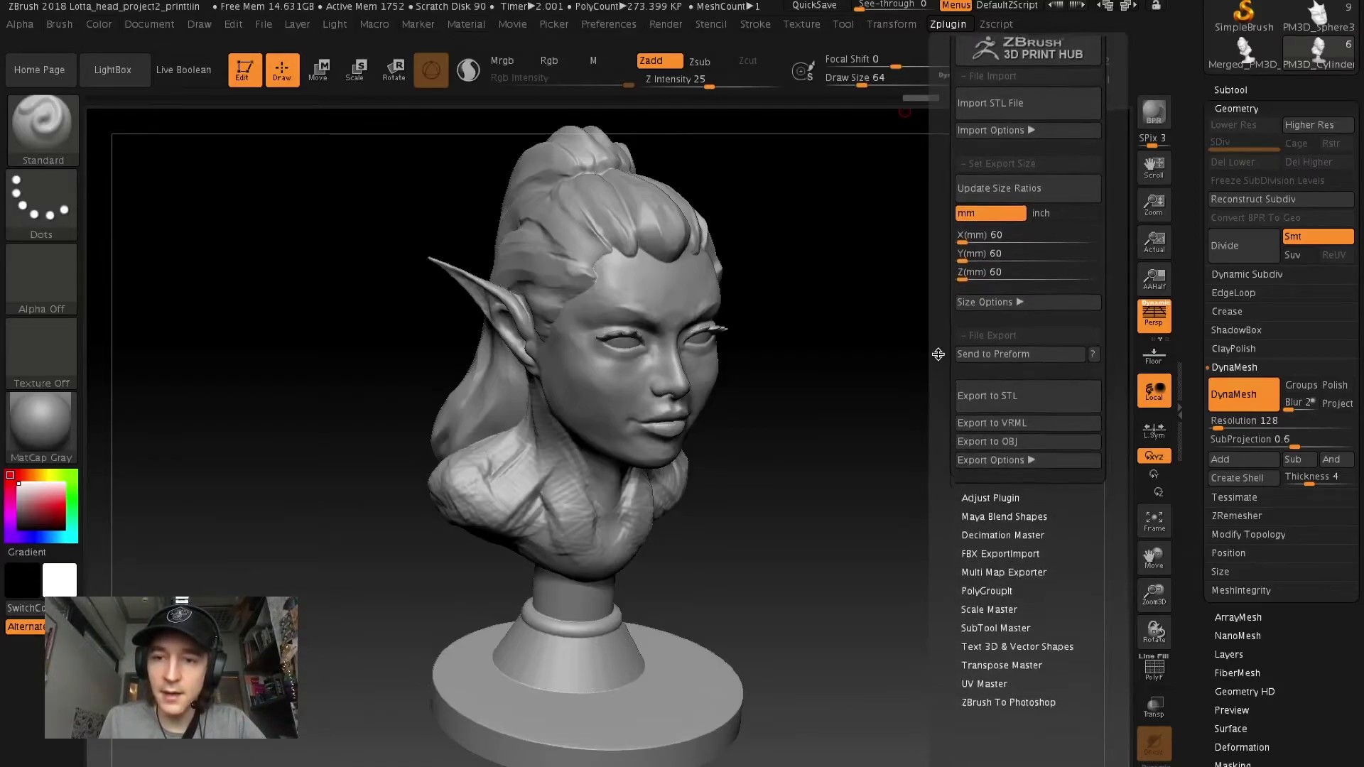
click(1009, 315)
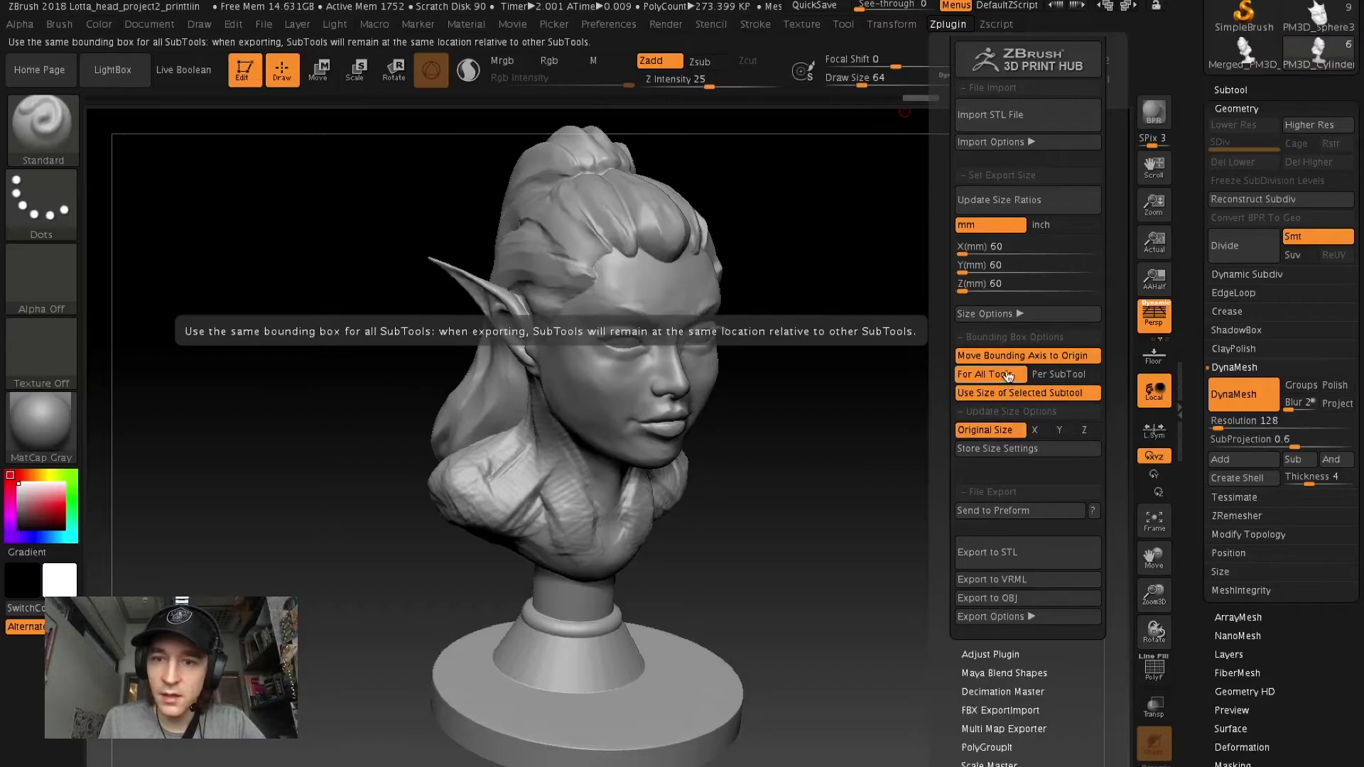
Start the STL export with a head-for-print file name, then cancel the per-SubTool naming prompt
click(999, 566)
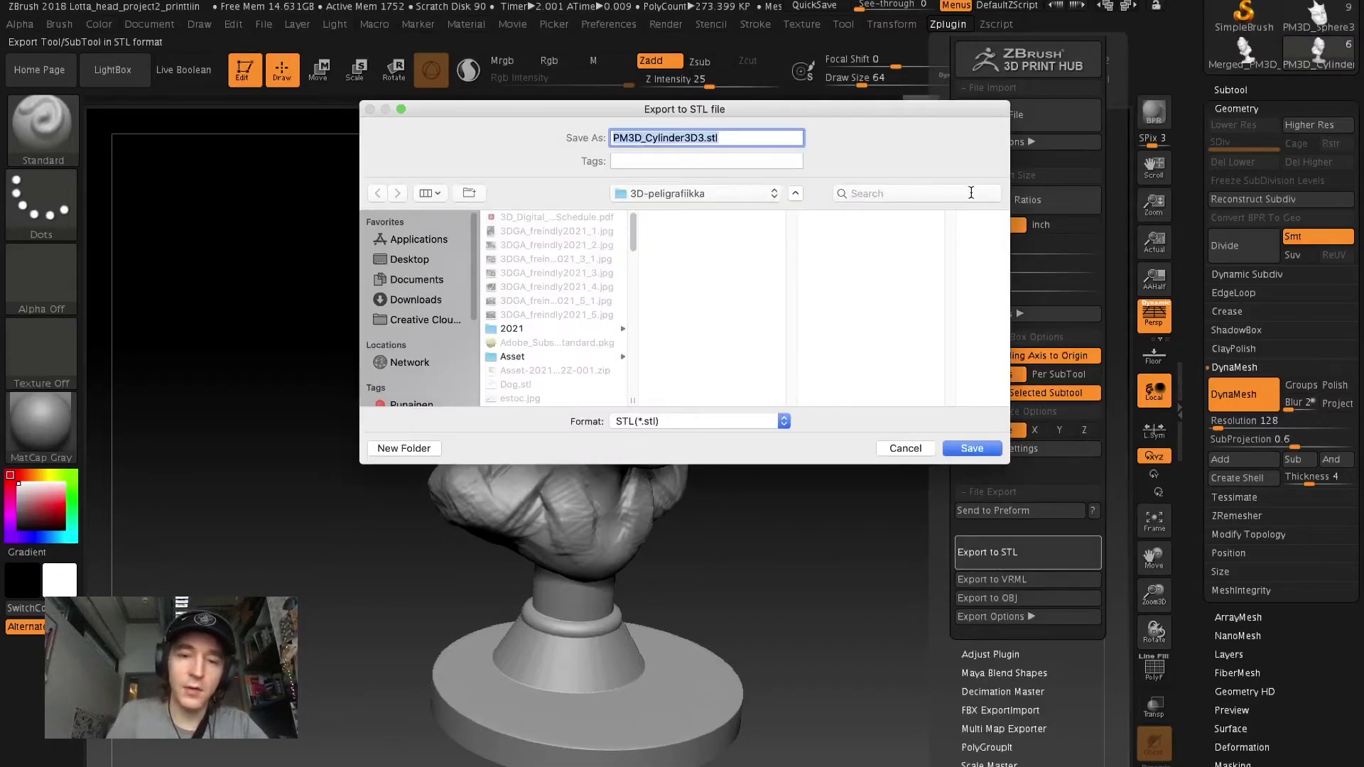
text(heikka_head_forprint_)
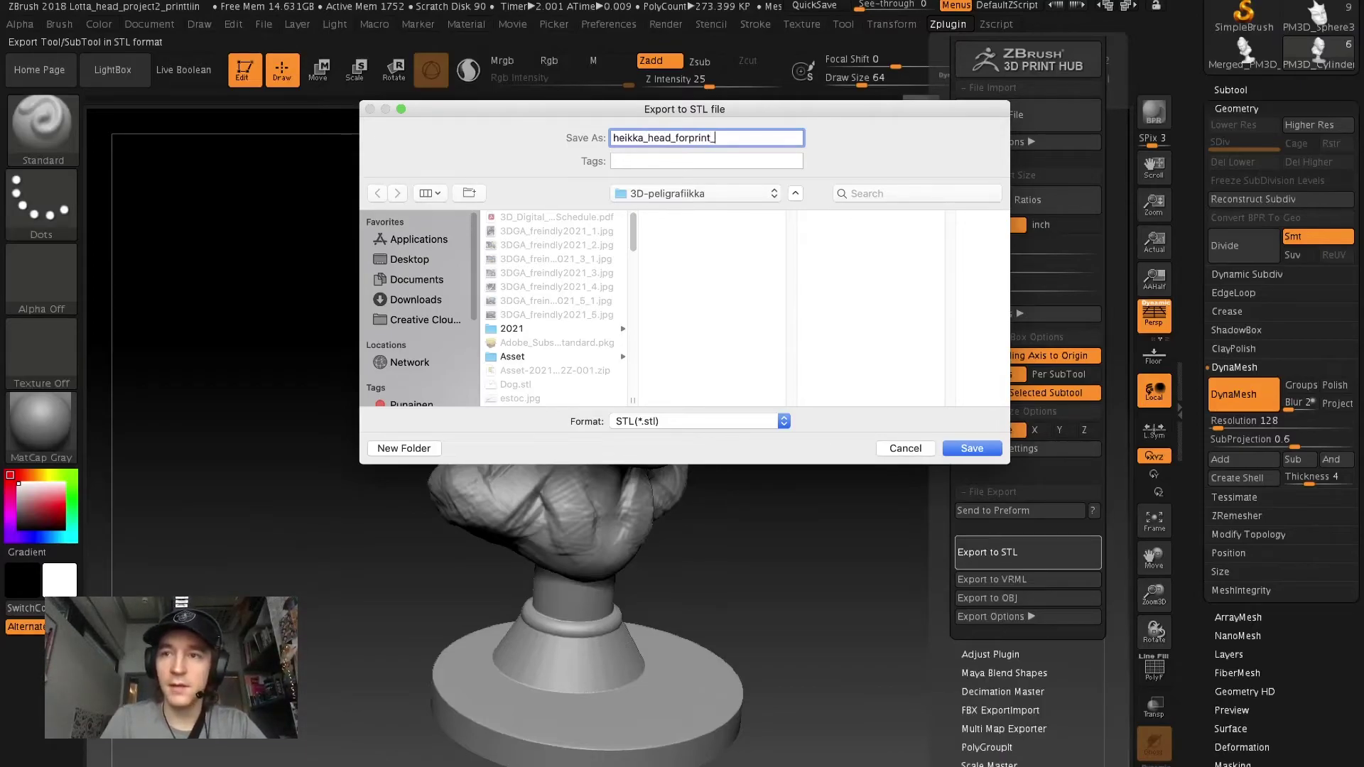
click(1109, 6)
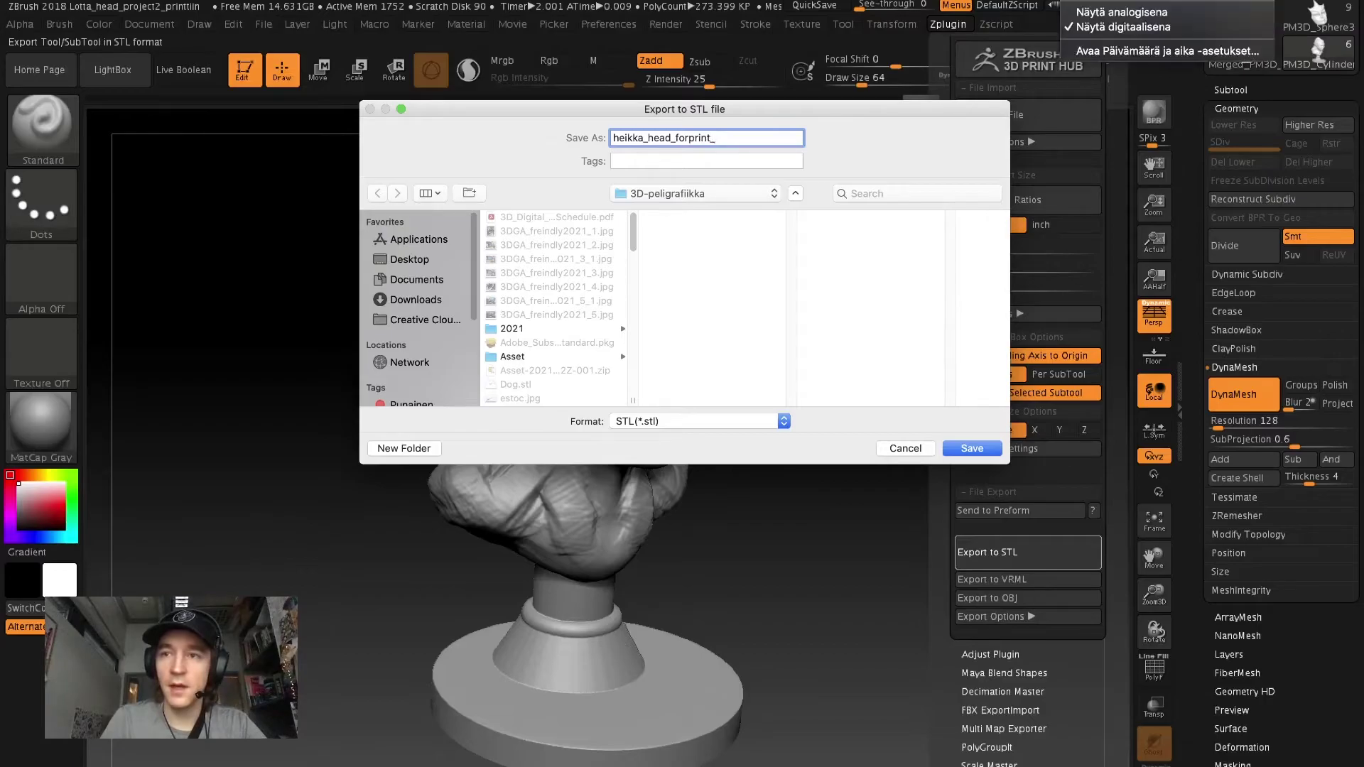
click(735, 150)
text(130)
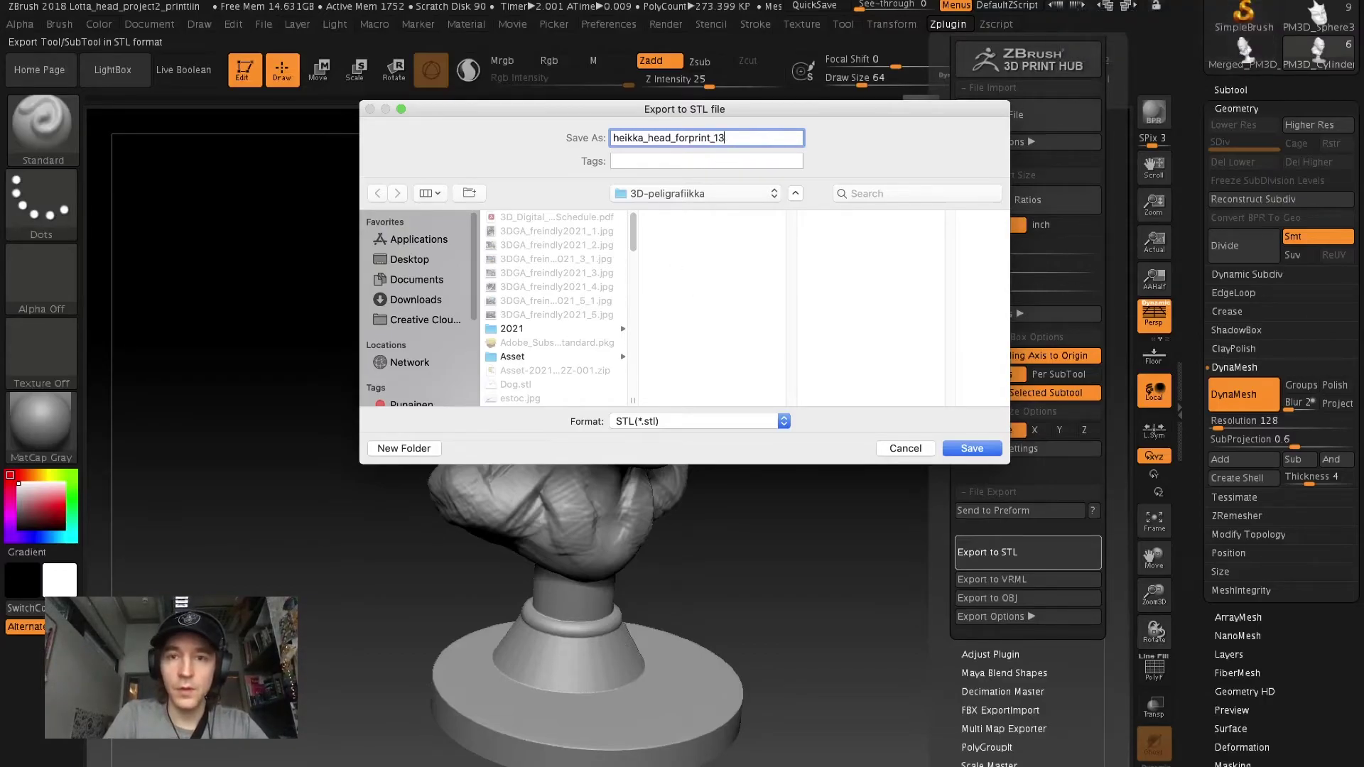
key(BackSpace)
key(BackSpace)
text(0_9)
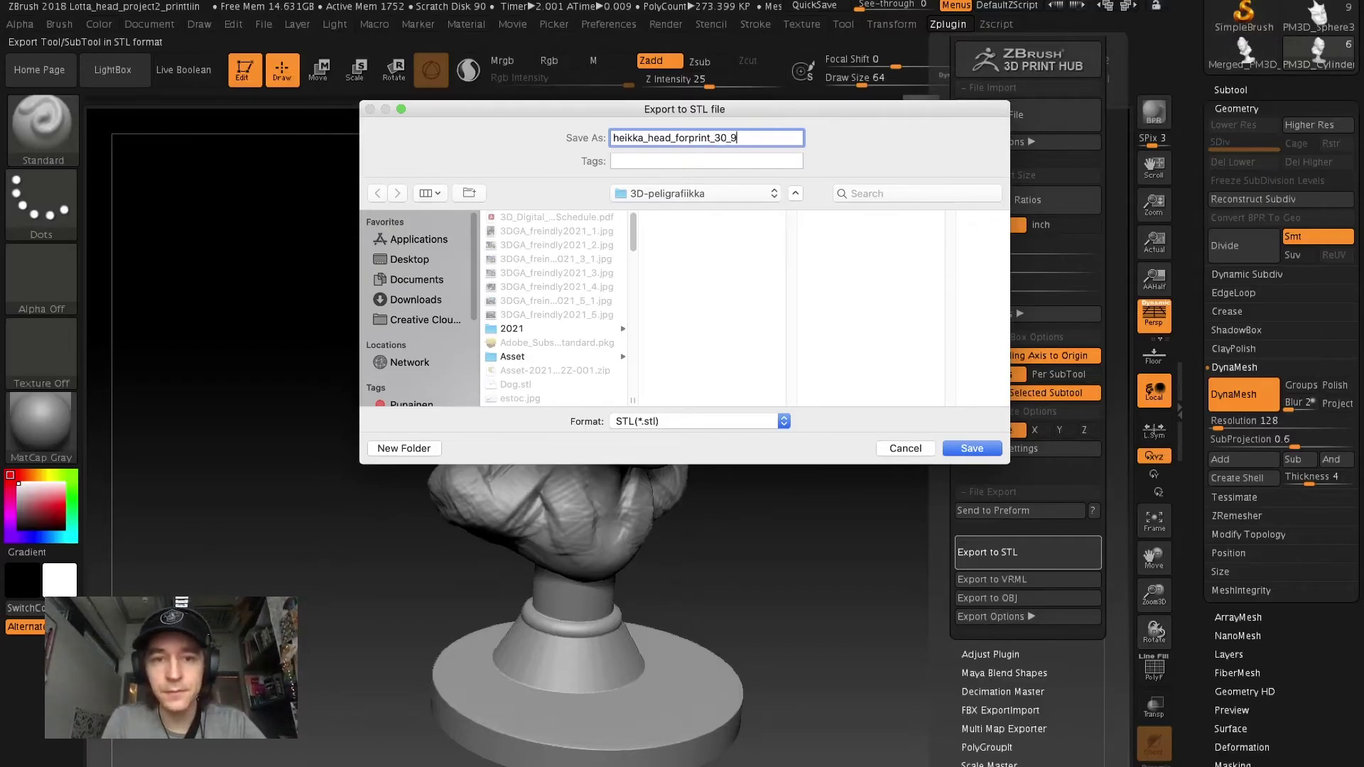
key(Return)
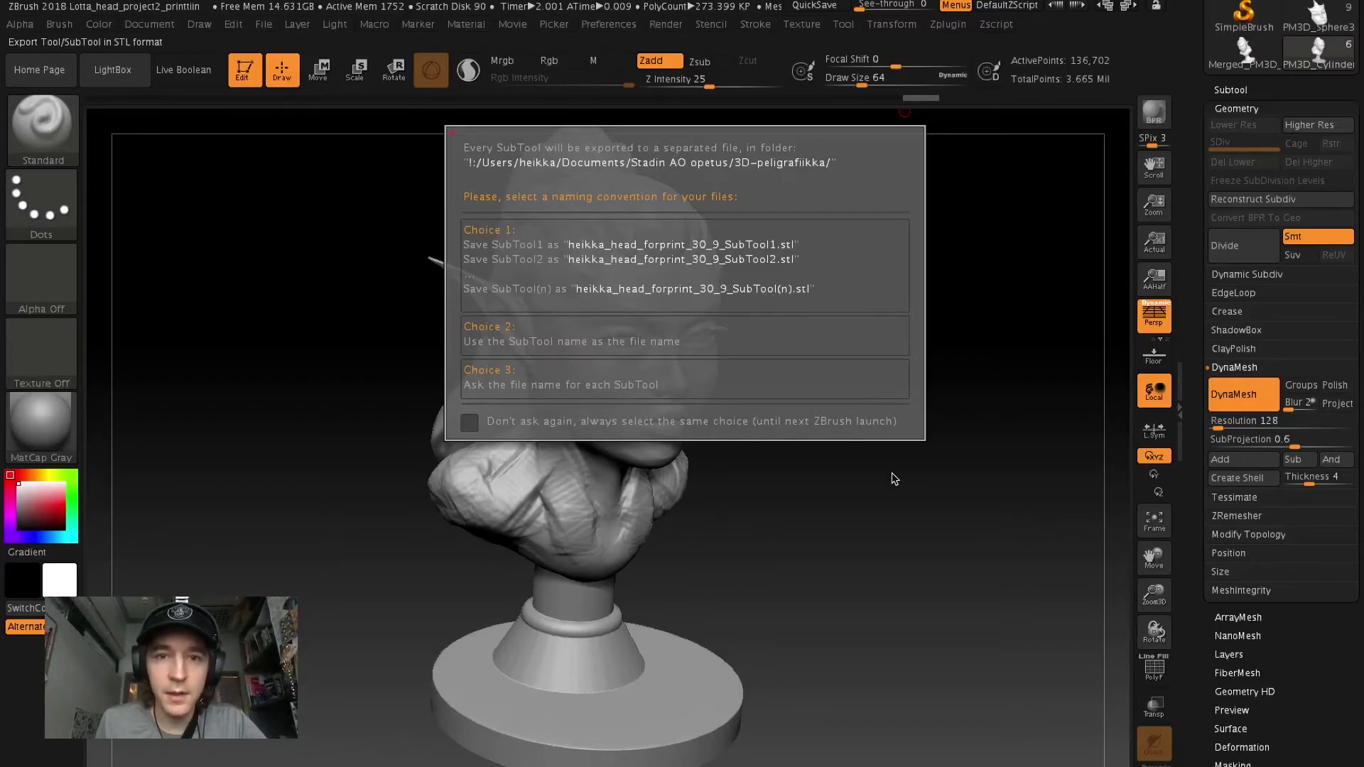
key(Escape)
Restrict the 3D Print Hub export to the selected SubTool and relaunch Export to STL
click(948, 24)
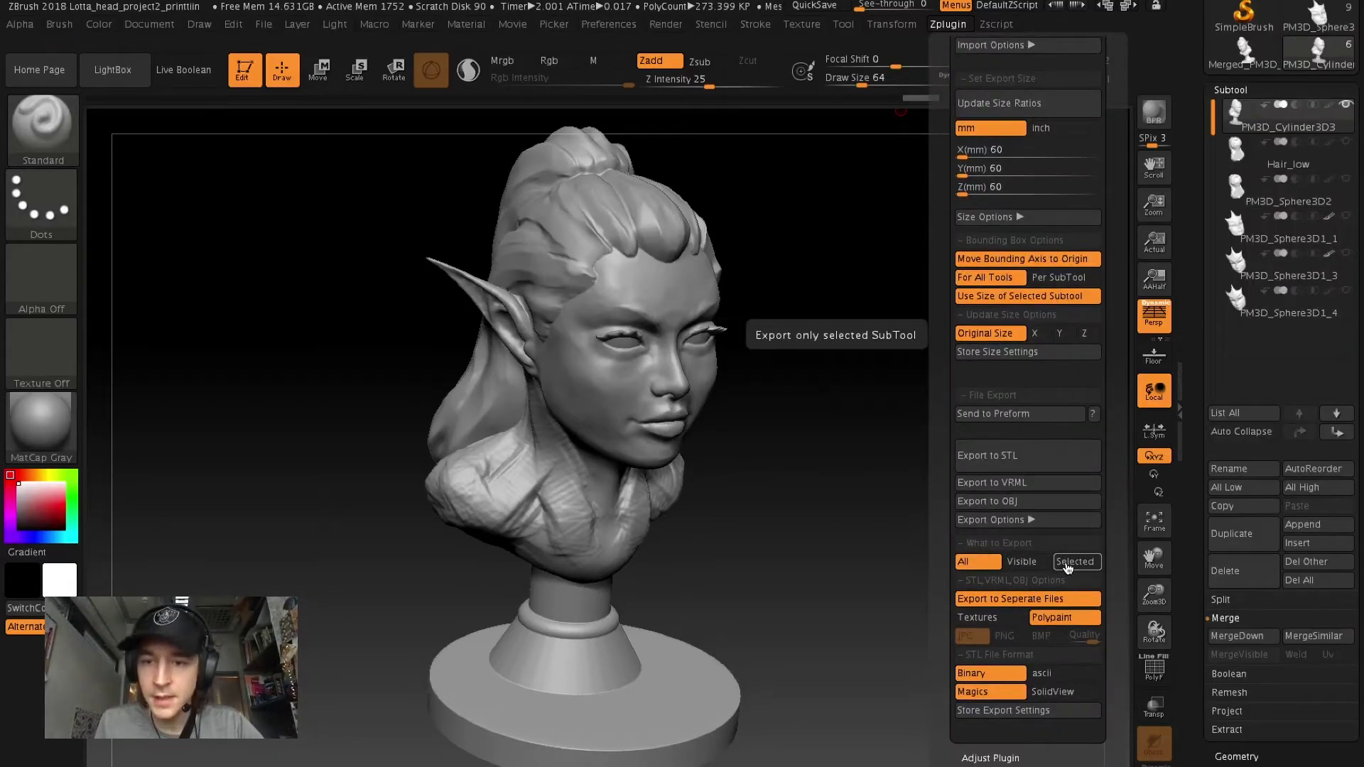
click(1035, 523)
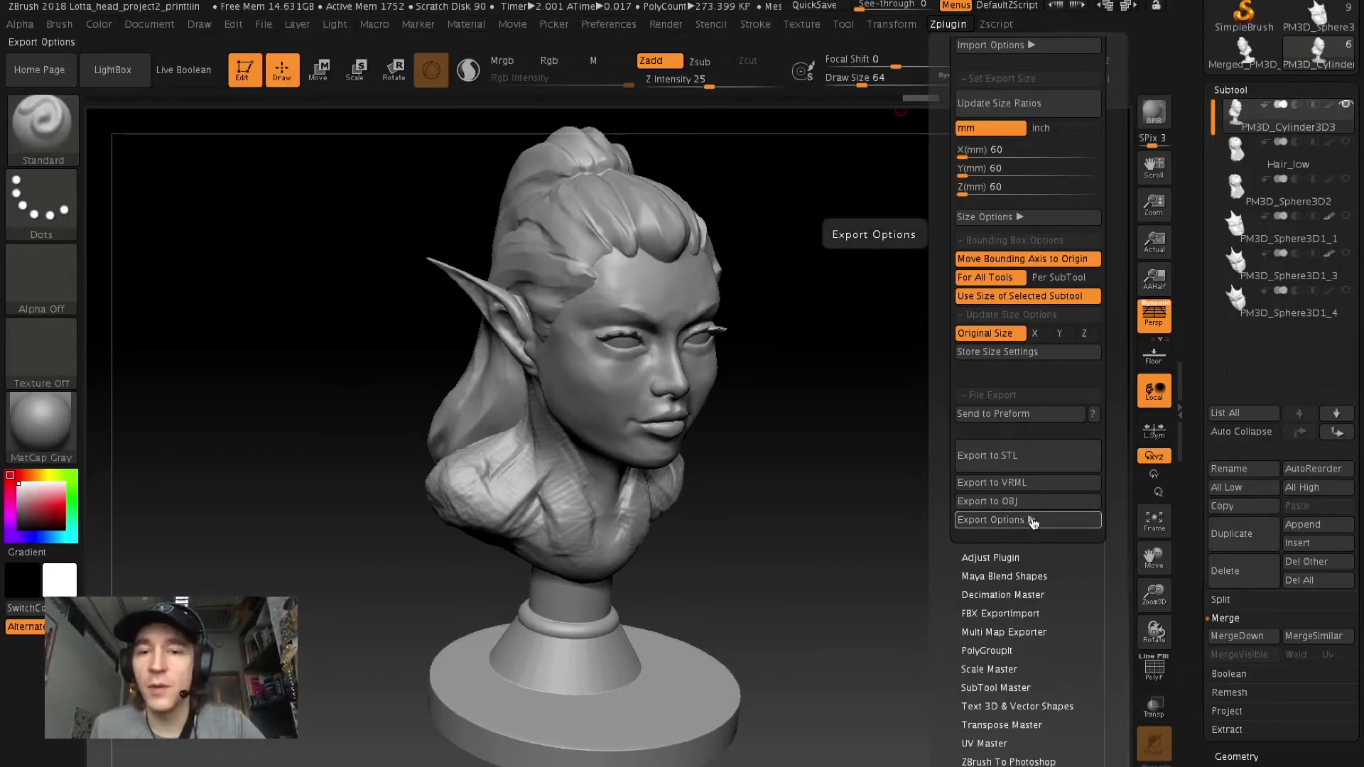
click(1034, 522)
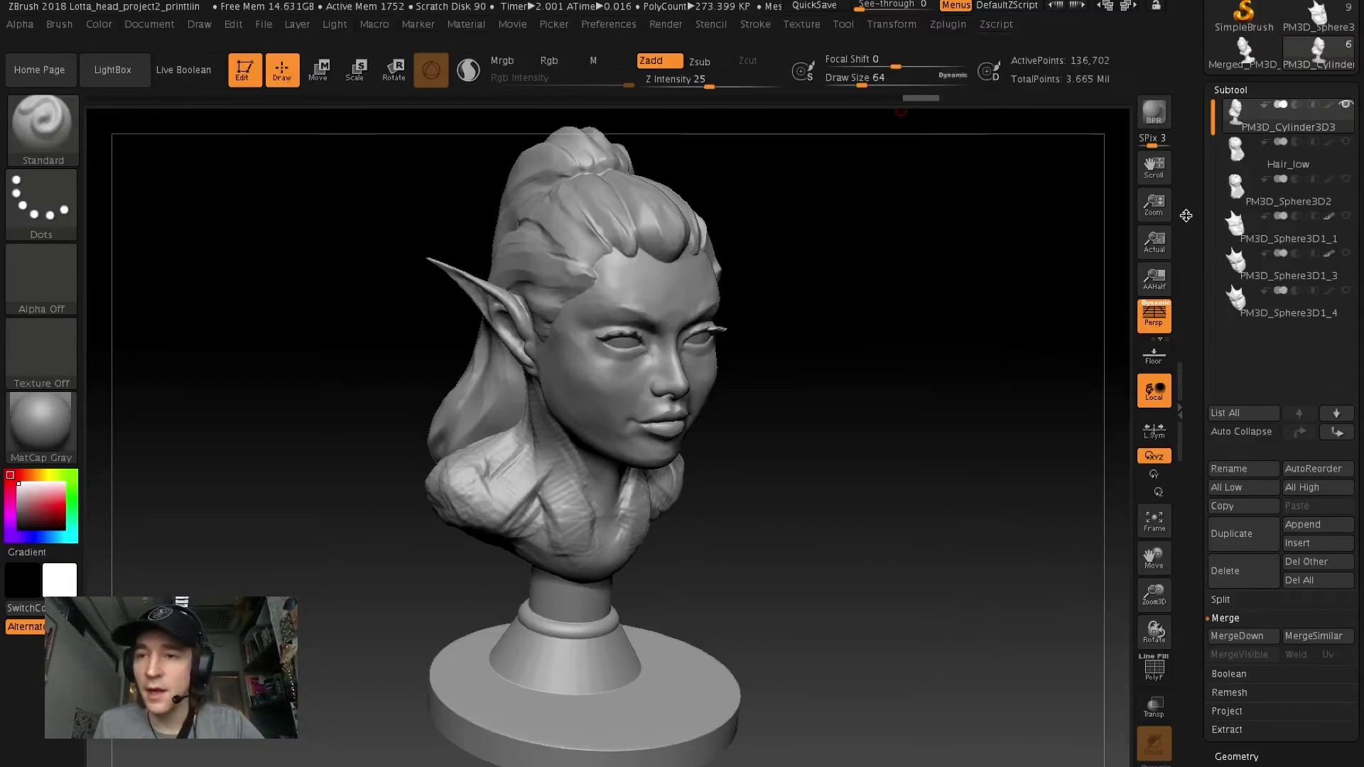
click(938, 24)
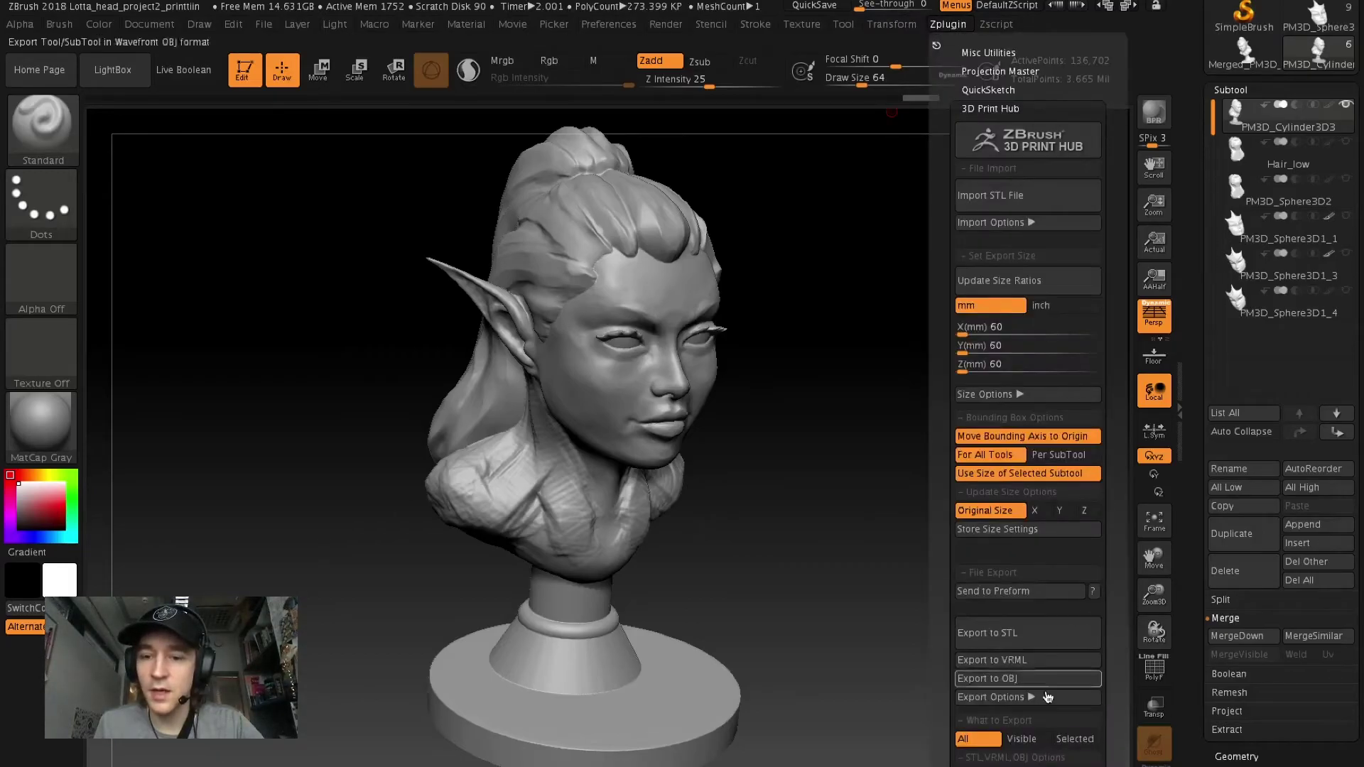
click(1070, 739)
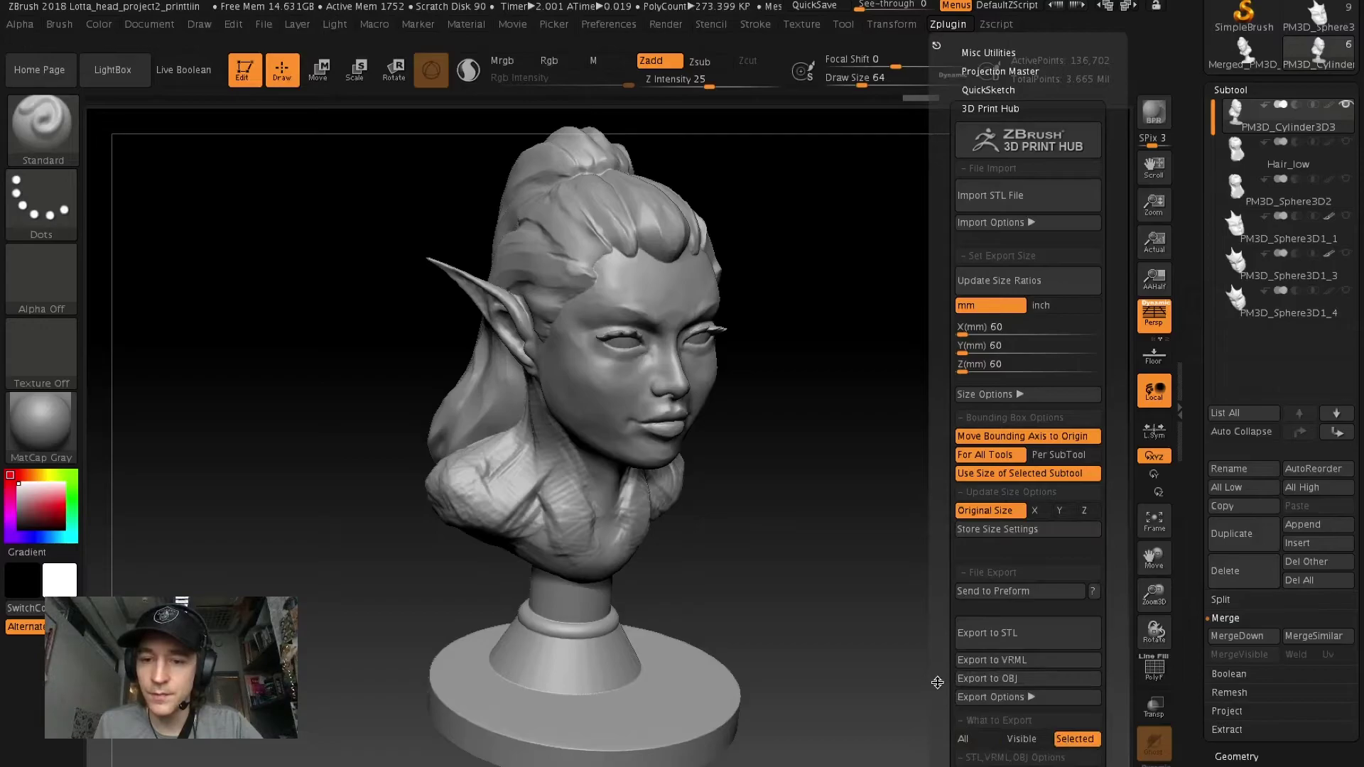
drag(995, 707, 991, 517)
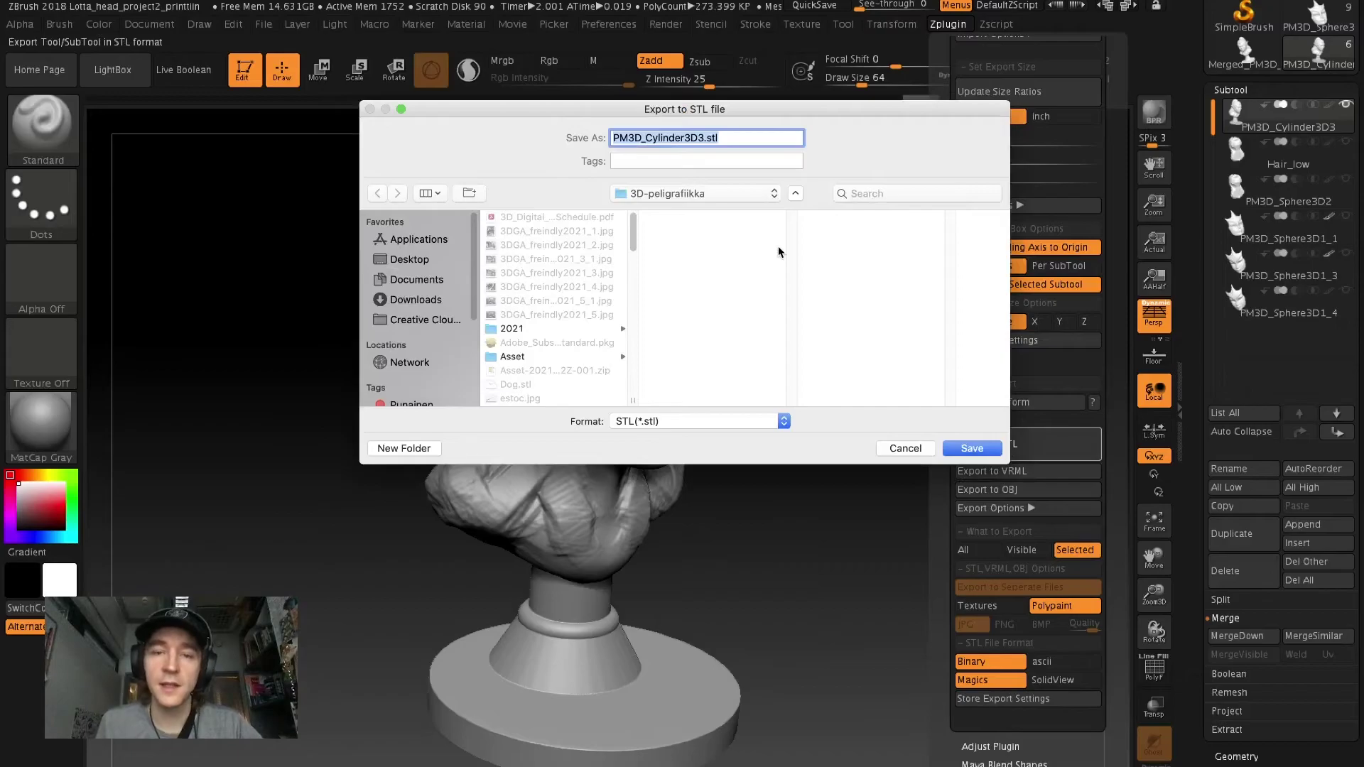
Save the STL export as 'head_forprint_30_9'
text(heikka_head_for)
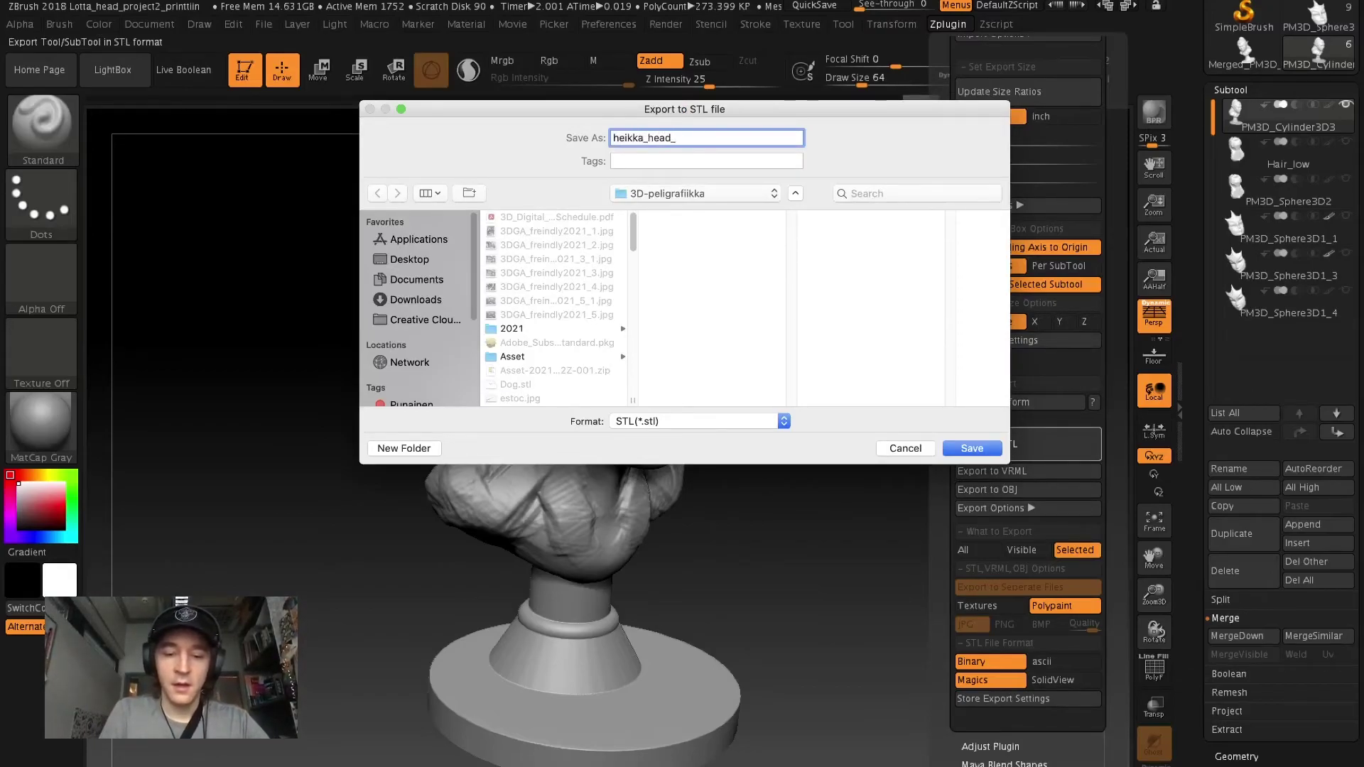
text(print)
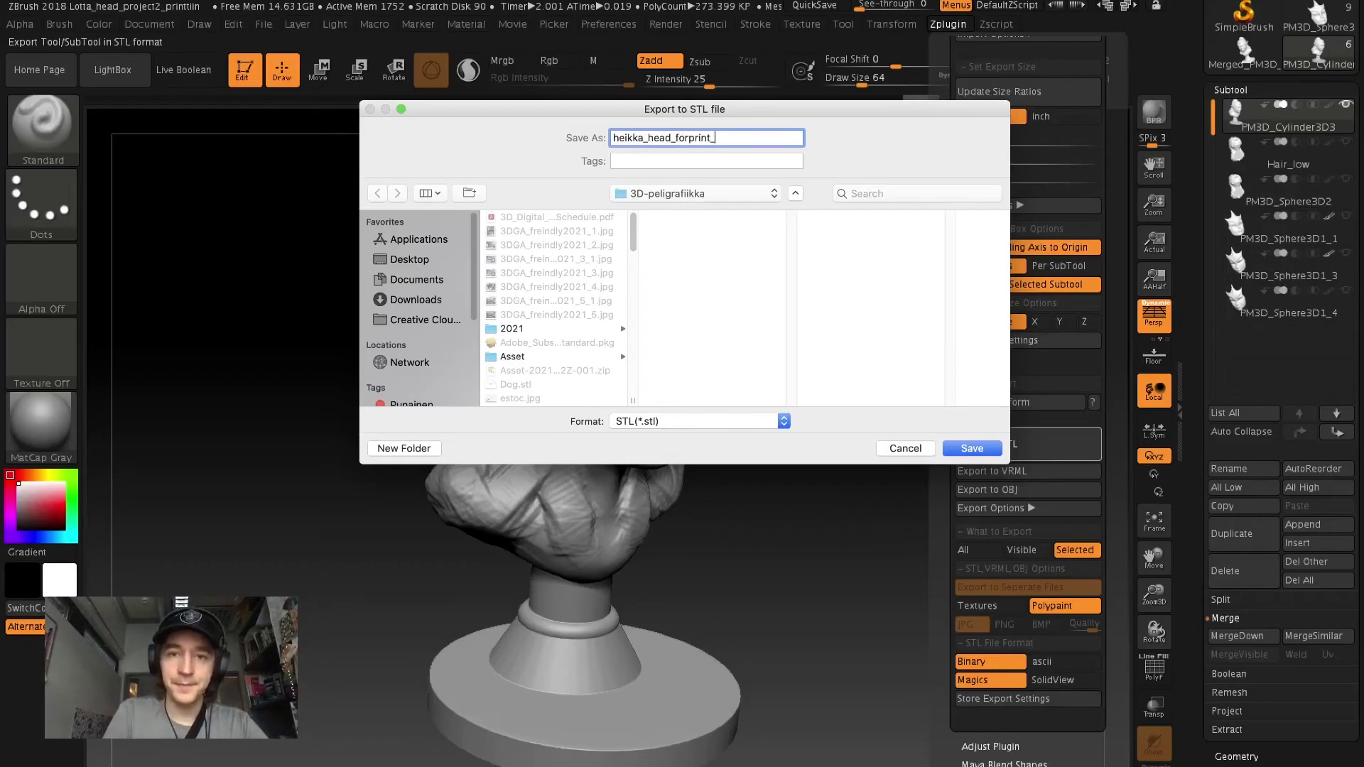
text(_30_9)
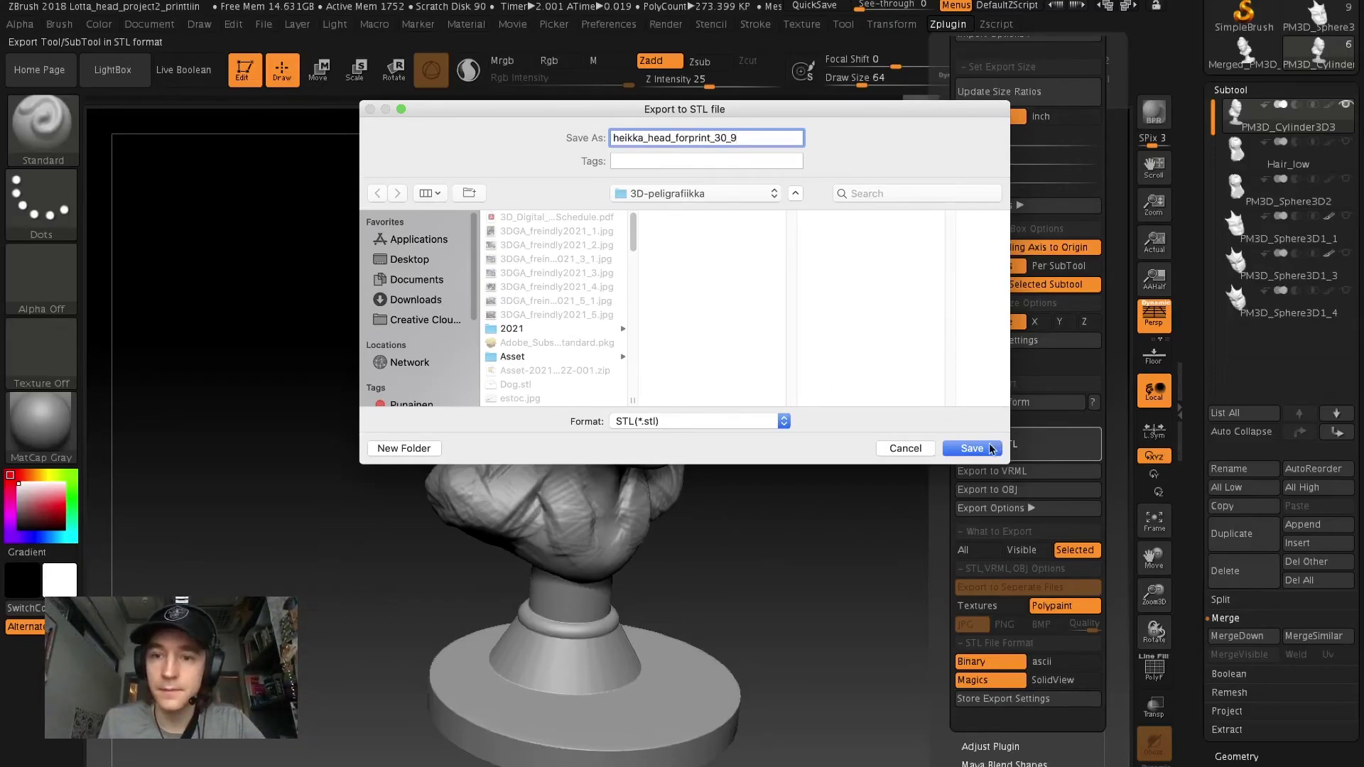
click(992, 449)
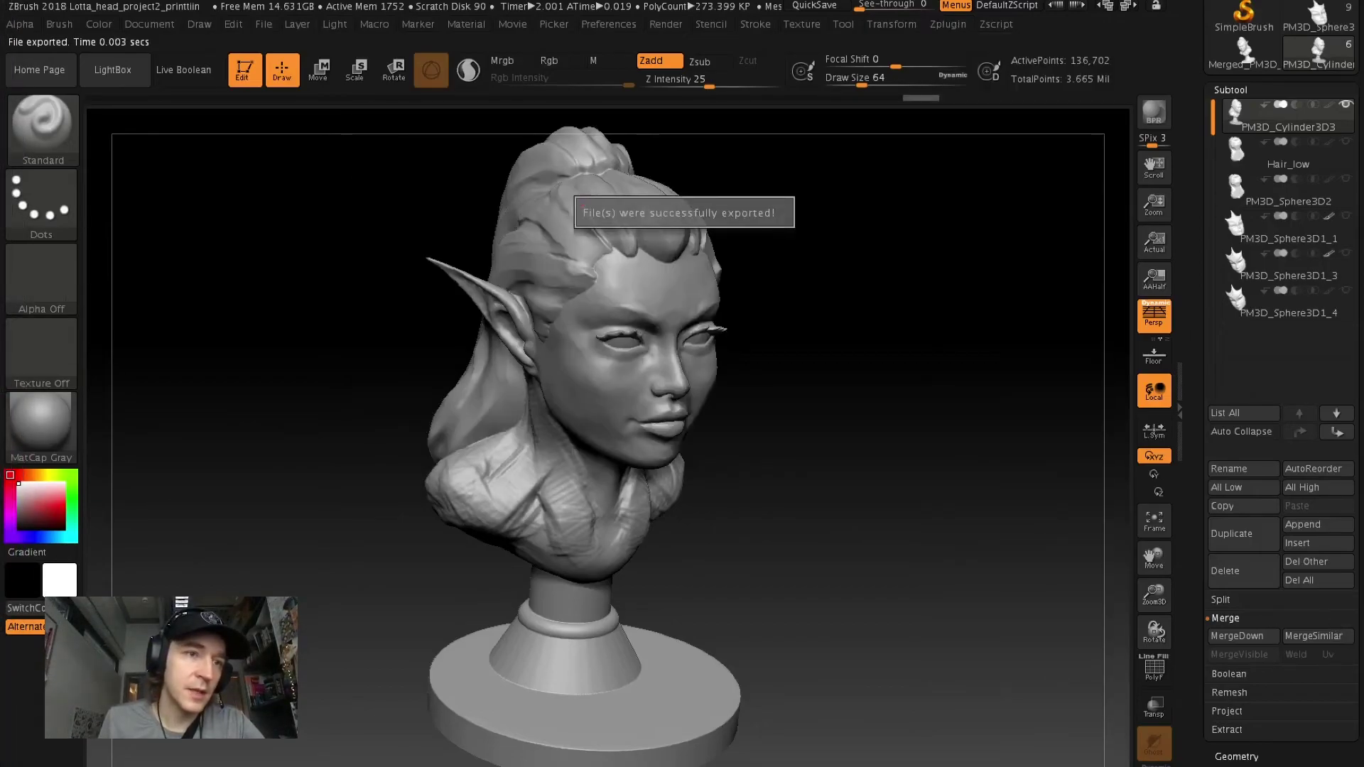
mouse_move(10, 160)
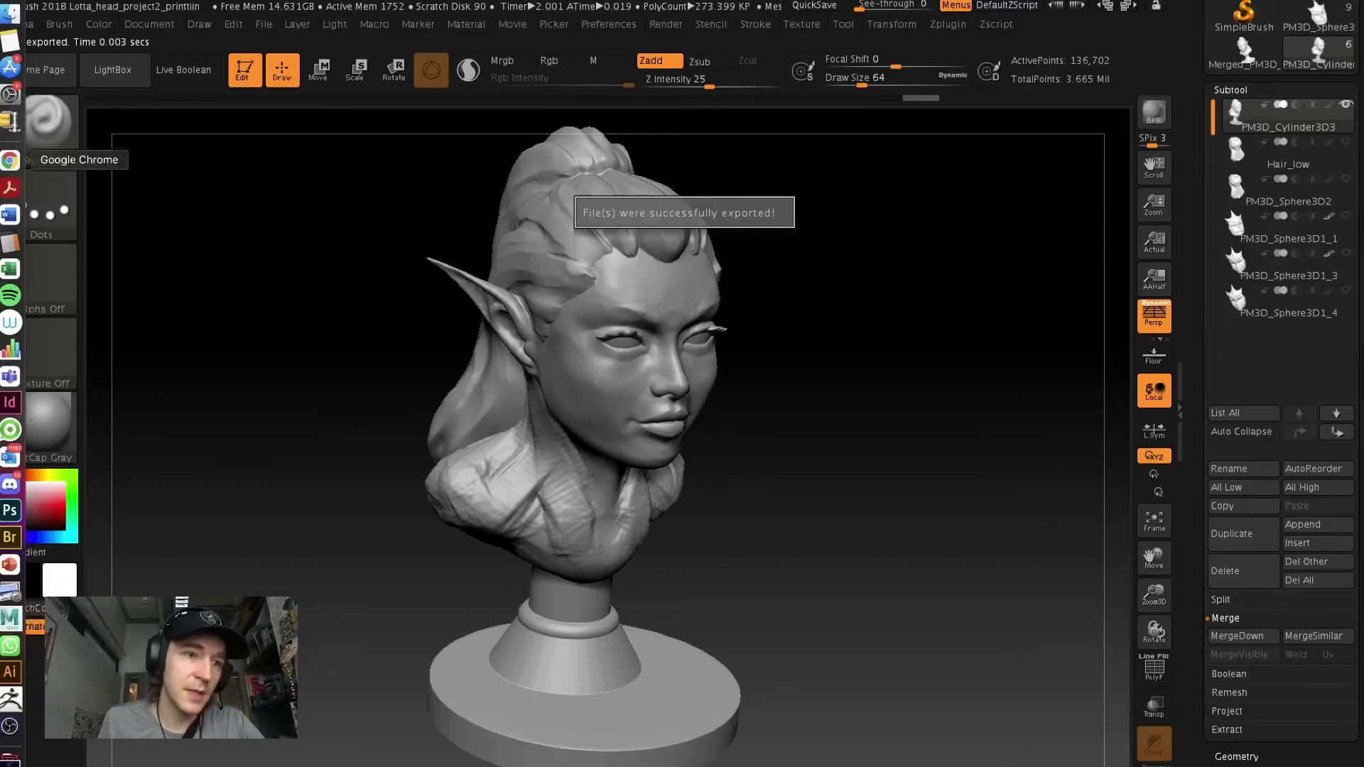
Open the exported head STL from the 3D-peligrafiikka folder in a 3D preview
click(10, 13)
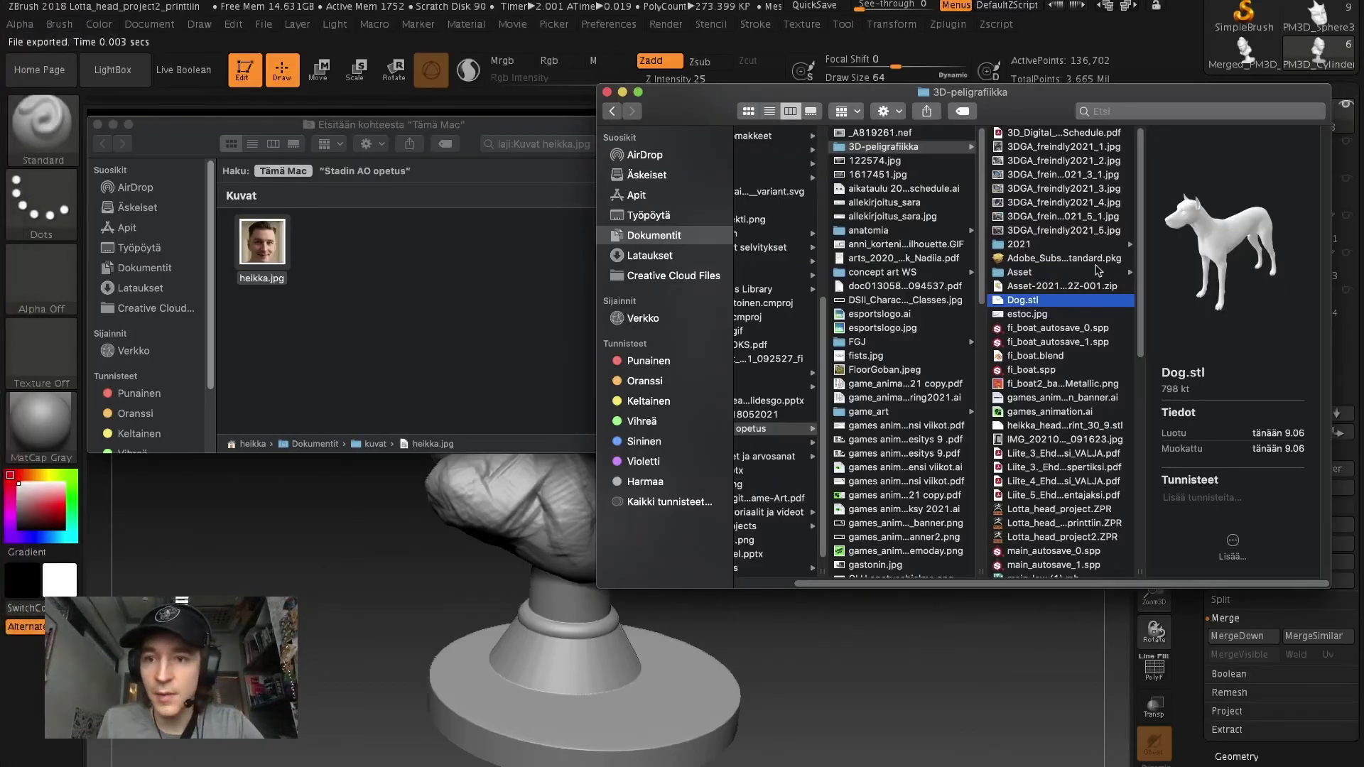
click(1064, 203)
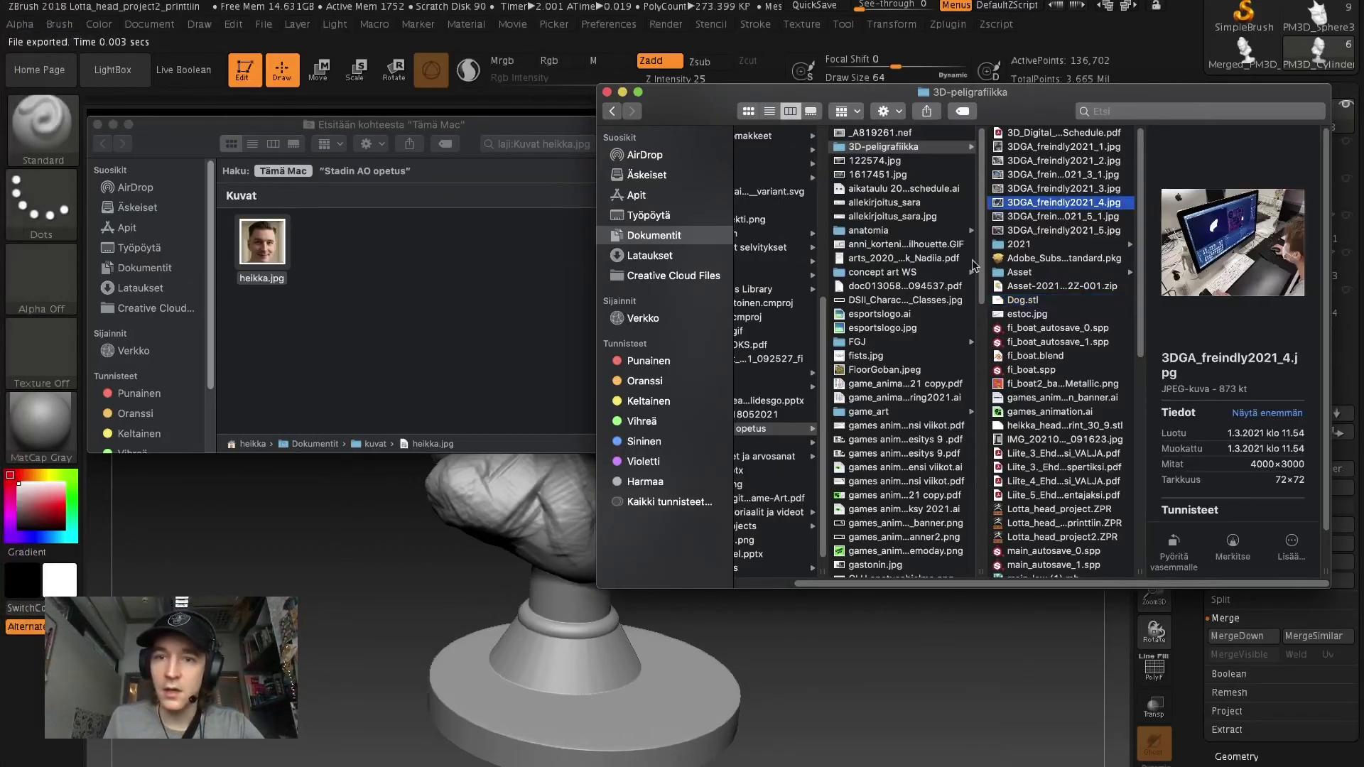
key(h)
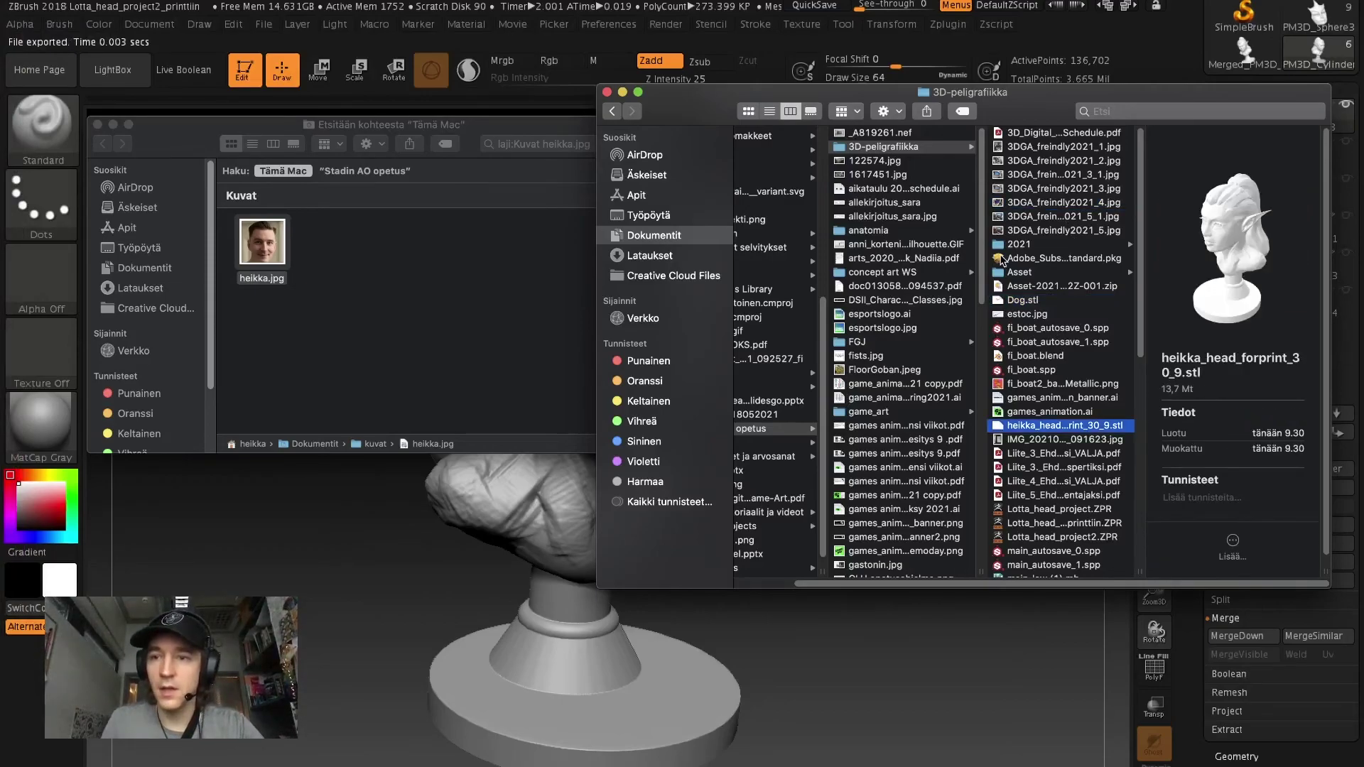
double_click(1058, 429)
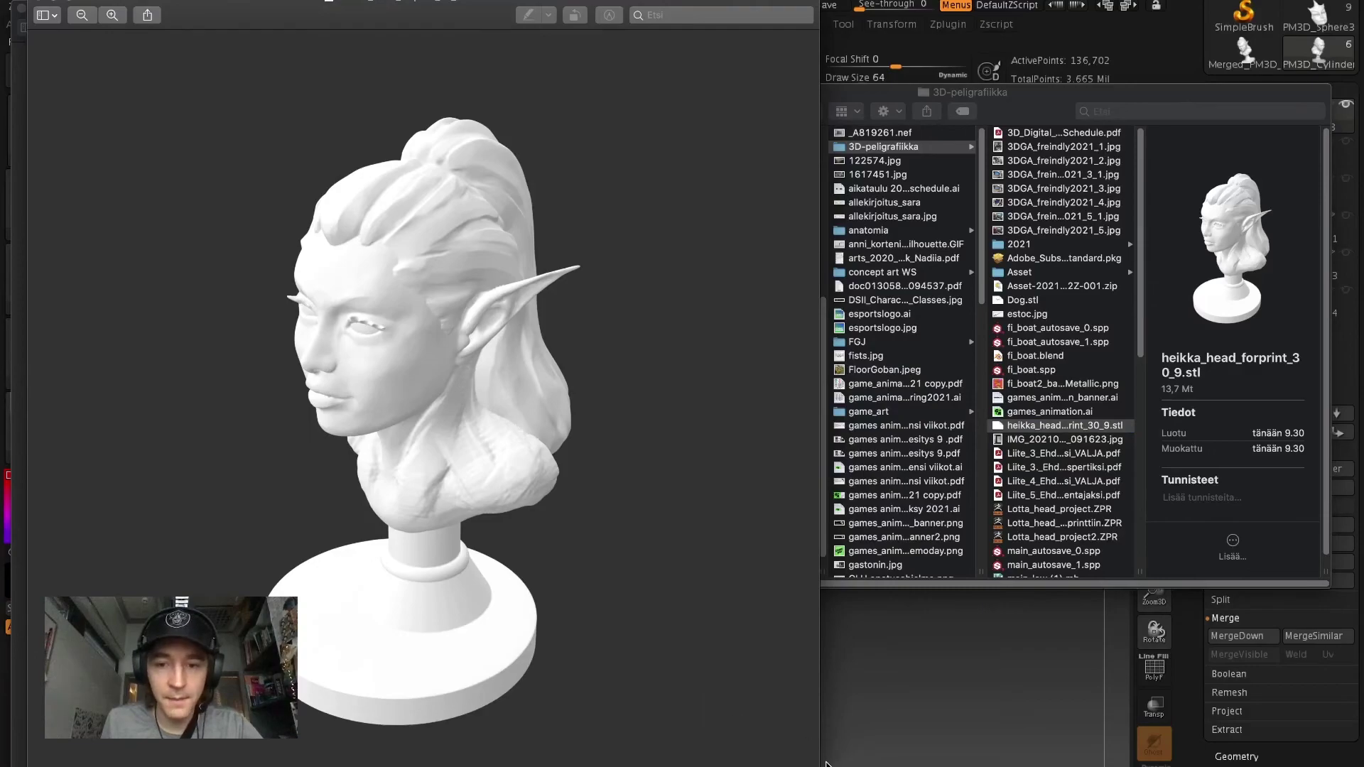
Widen the preview, then rotate and zoom to inspect the bust and pedestal
drag(820, 761, 1212, 762)
mouse_move(959, 643)
mouse_down()
mouse_move(876, 543)
mouse_move(686, 441)
mouse_up()
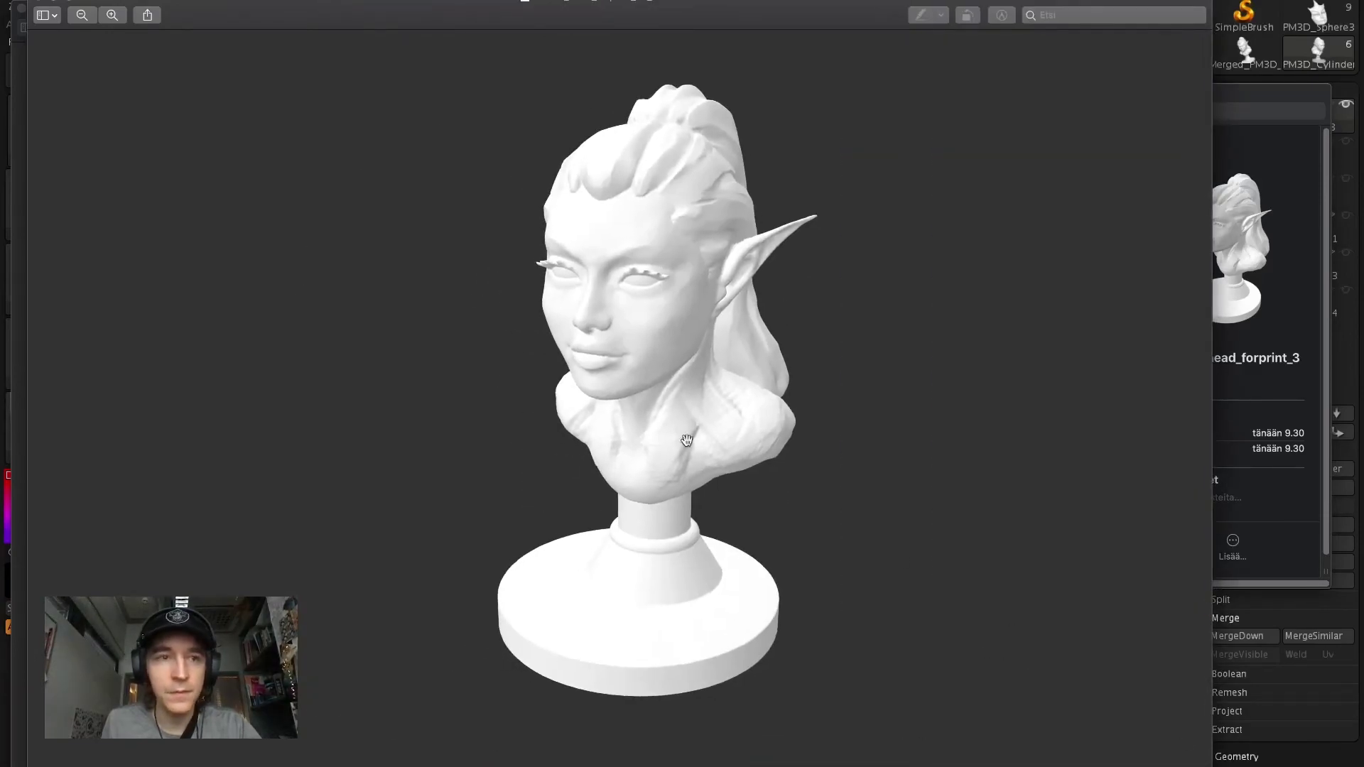
click(112, 14)
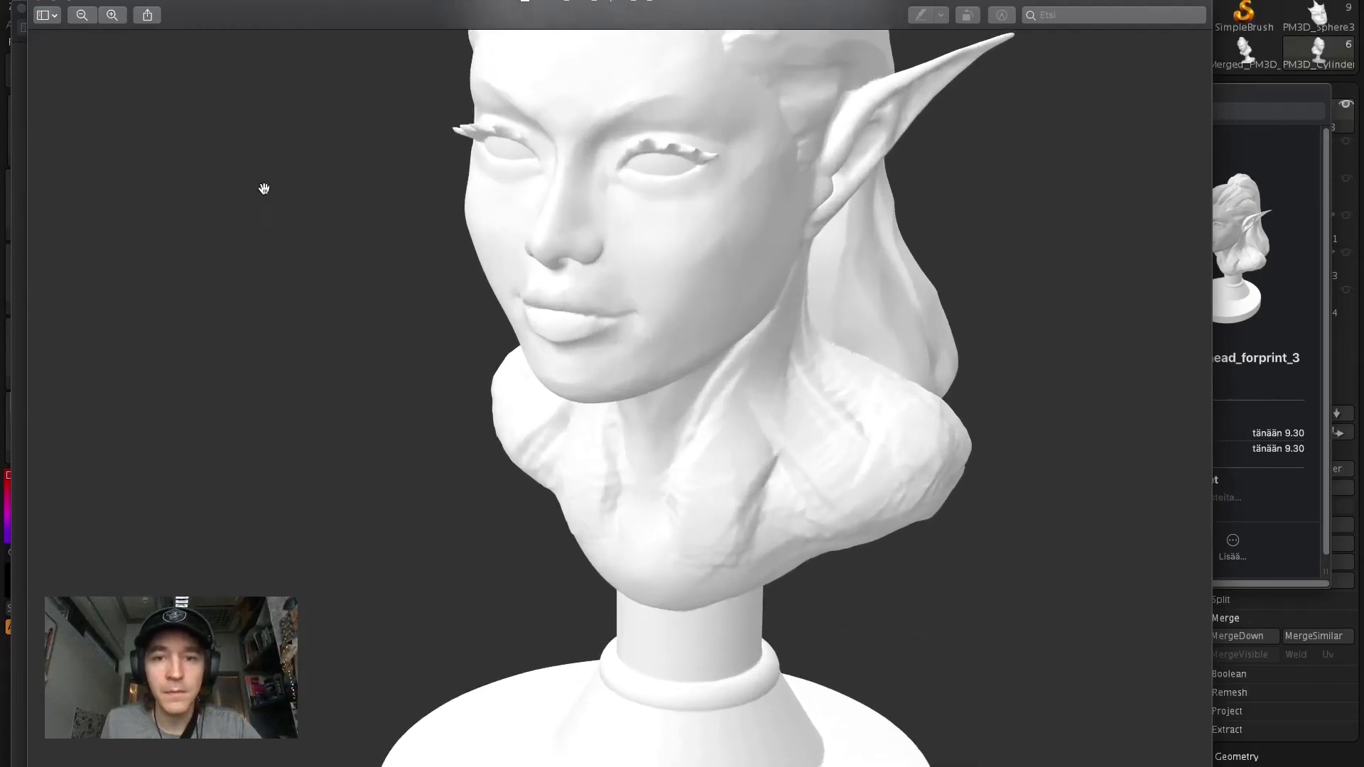
mouse_move(338, 153)
mouse_down()
mouse_move(457, 173)
mouse_move(518, 222)
mouse_move(545, 385)
mouse_move(403, 262)
mouse_move(283, 216)
mouse_move(344, 232)
mouse_up()
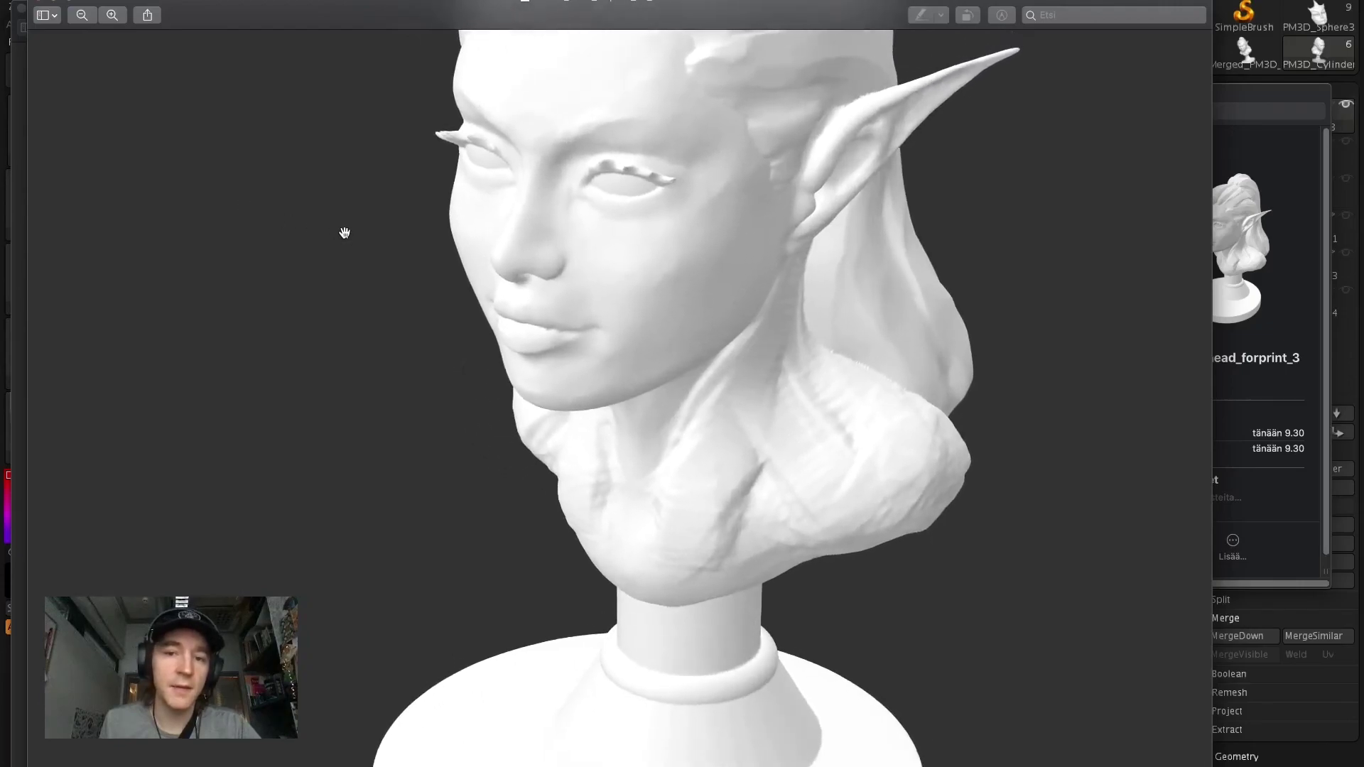
click(82, 15)
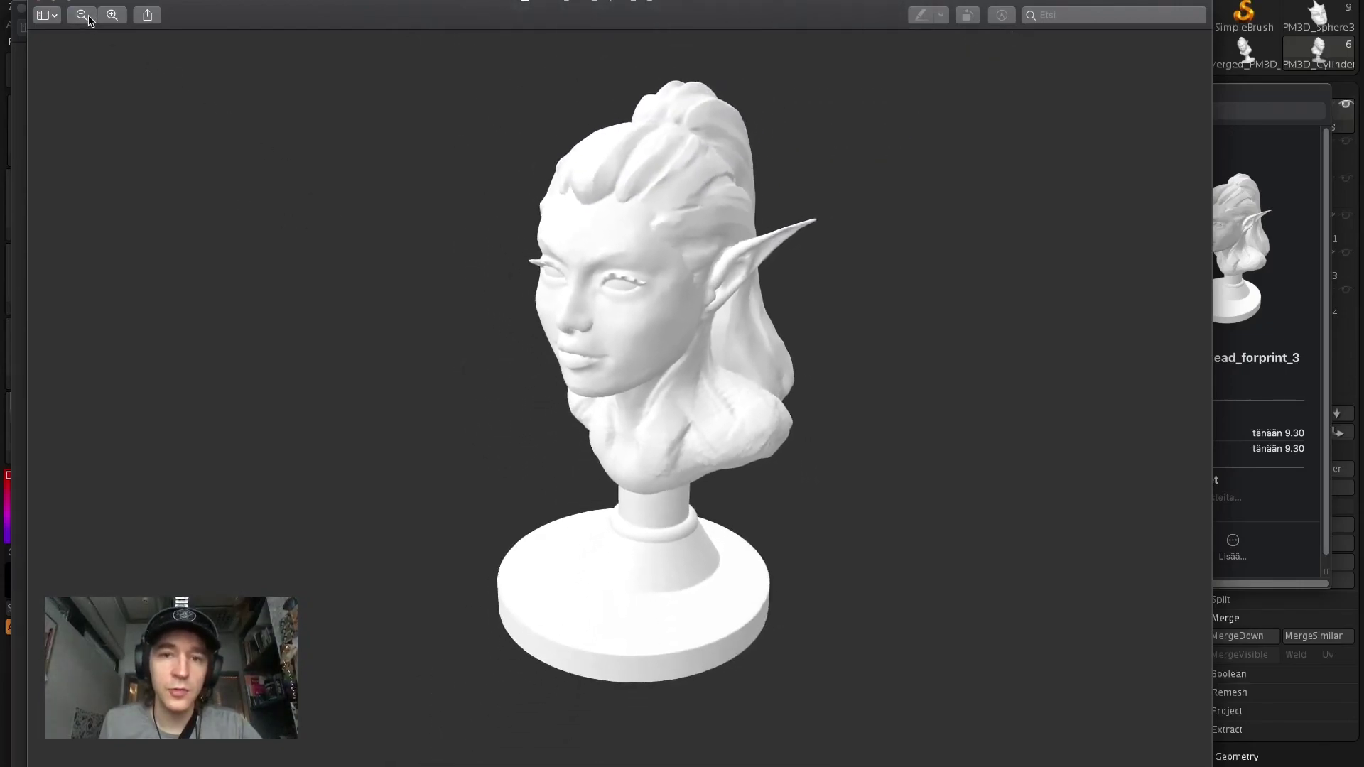
mouse_move(426, 310)
mouse_down()
mouse_move(558, 288)
mouse_move(838, 298)
mouse_move(540, 253)
mouse_move(485, 264)
mouse_up()
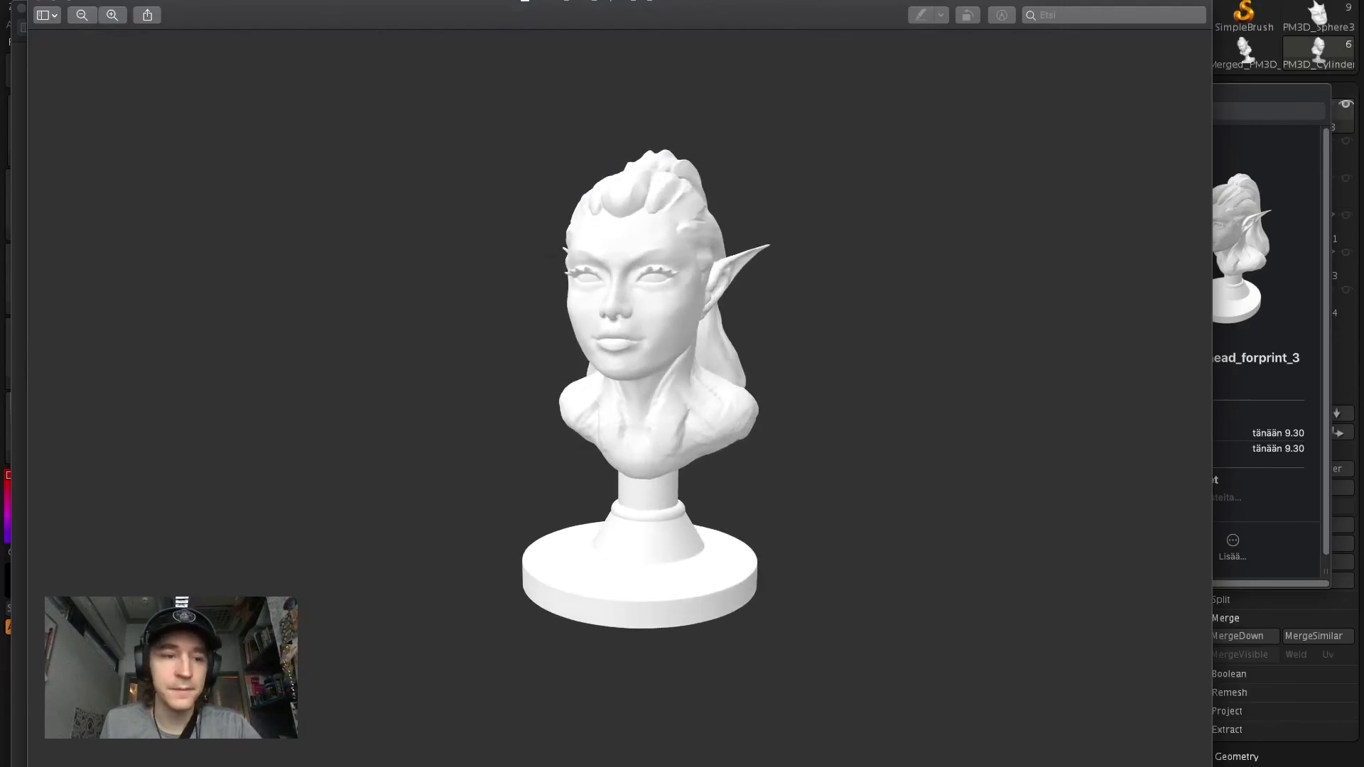